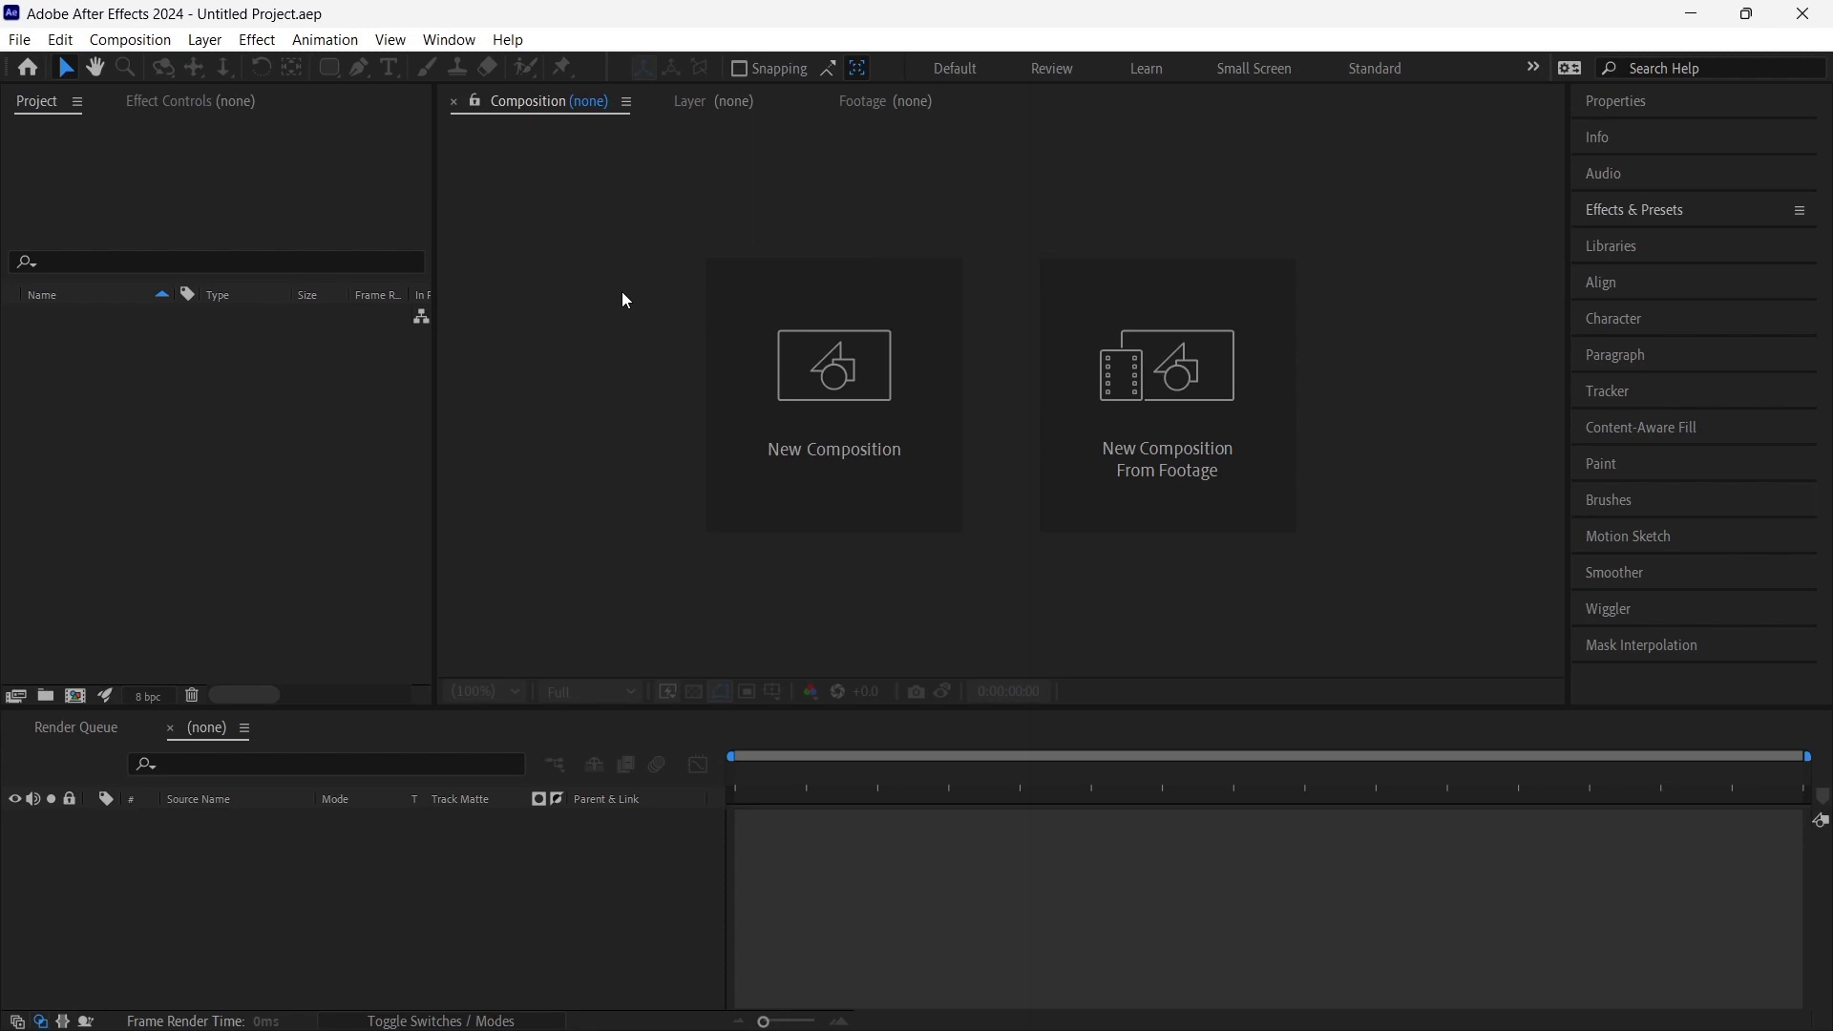
Create a 1920x1080, 24 fps composition named Master with a duration of 5 seconds
left_click(837, 372)
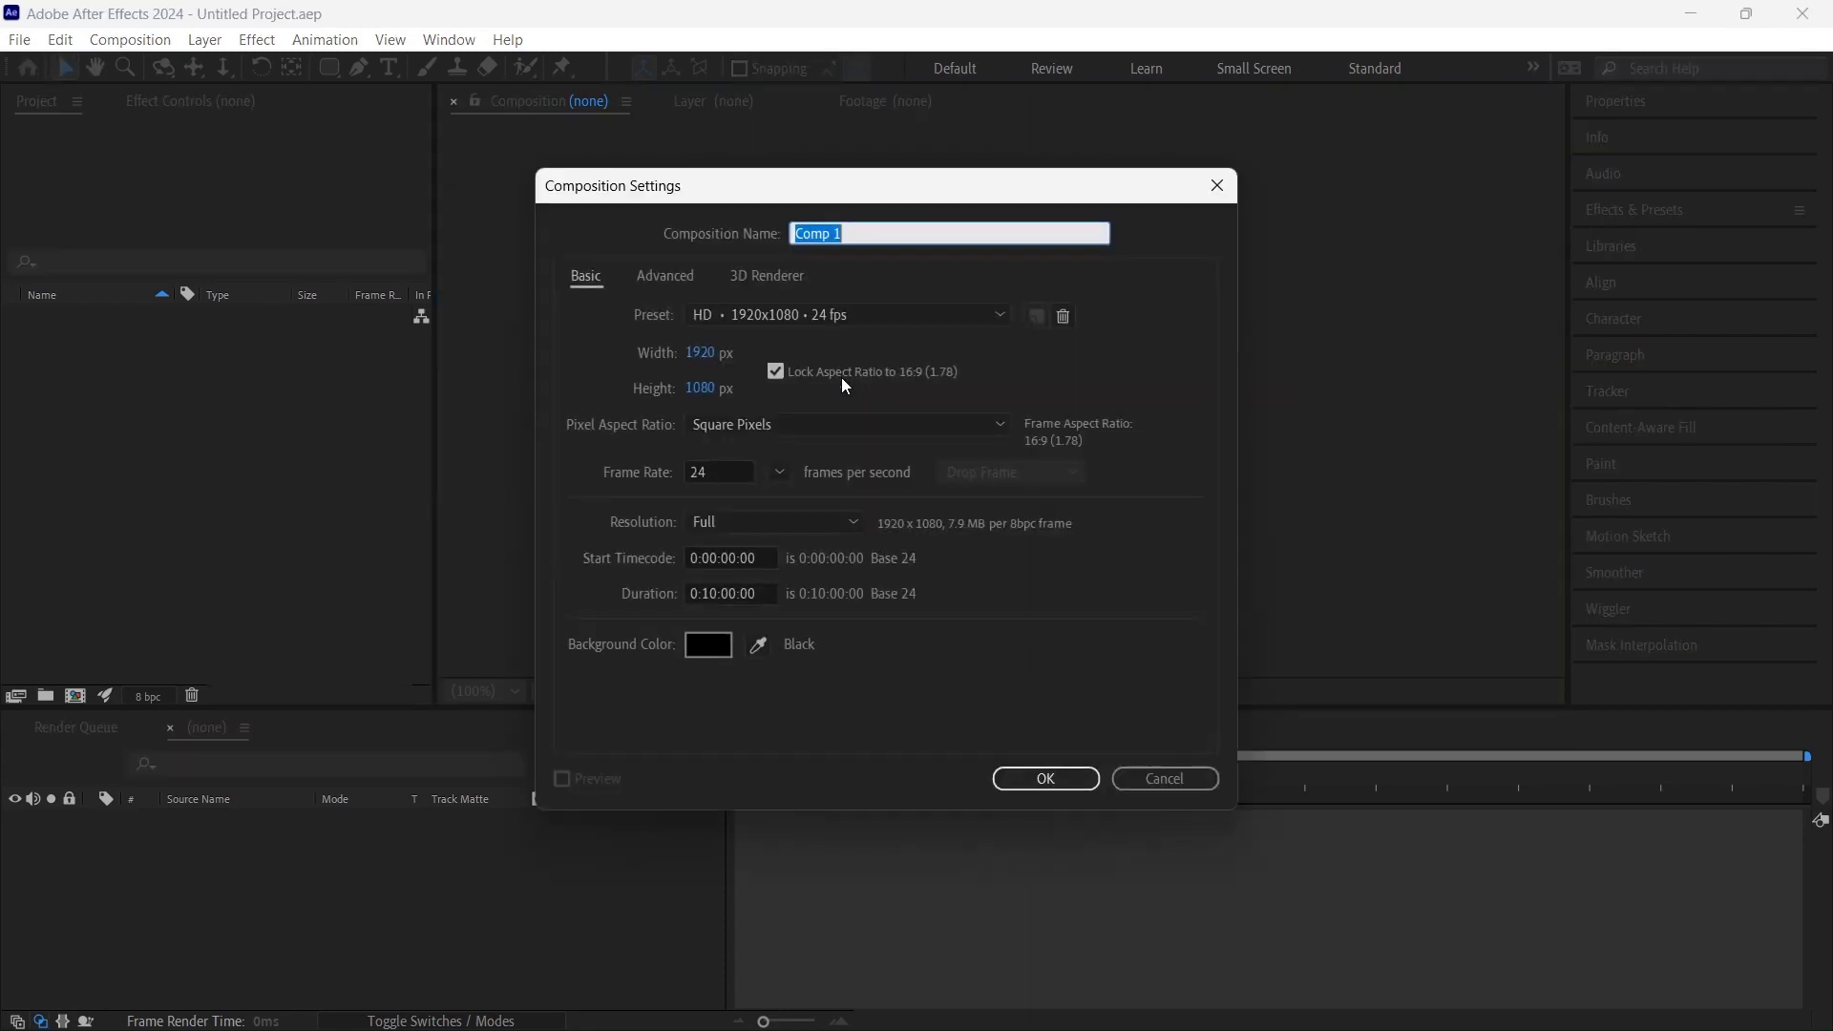
type("Master")
left_click_drag(703, 593, 717, 593)
type("00")
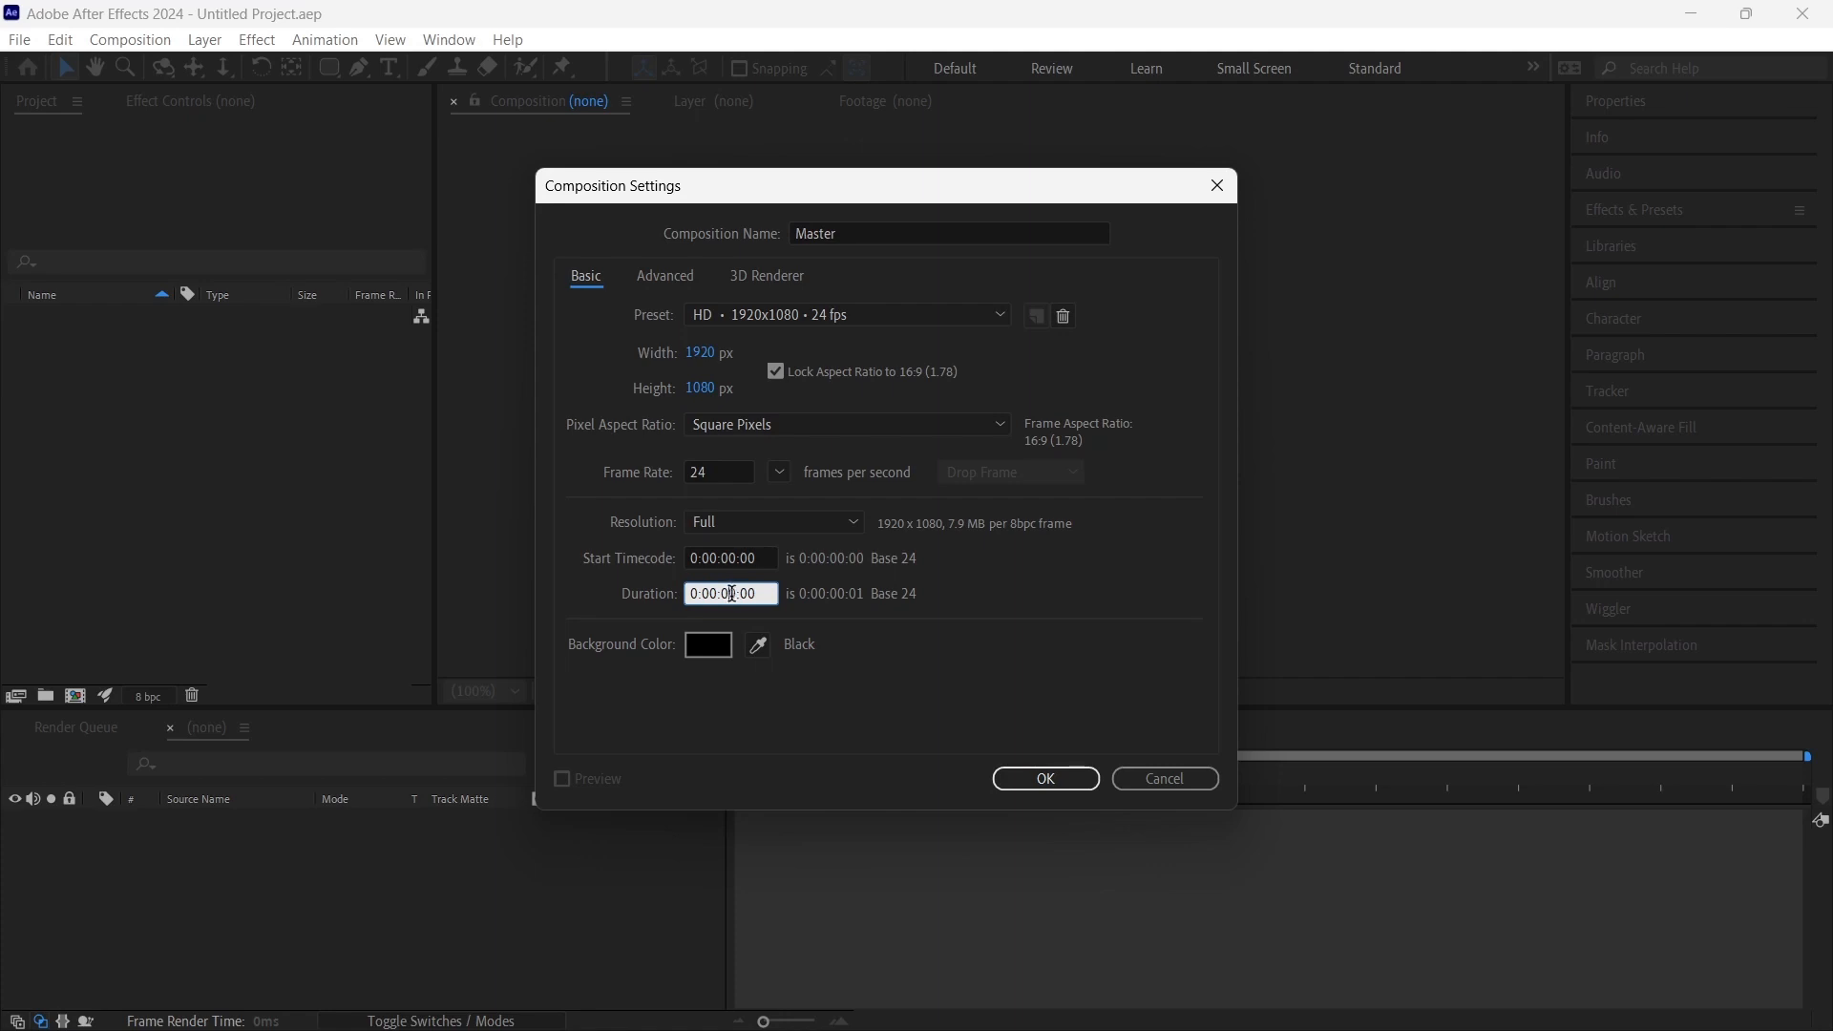
left_click_drag(728, 593, 736, 593)
type("5")
left_click(1023, 785)
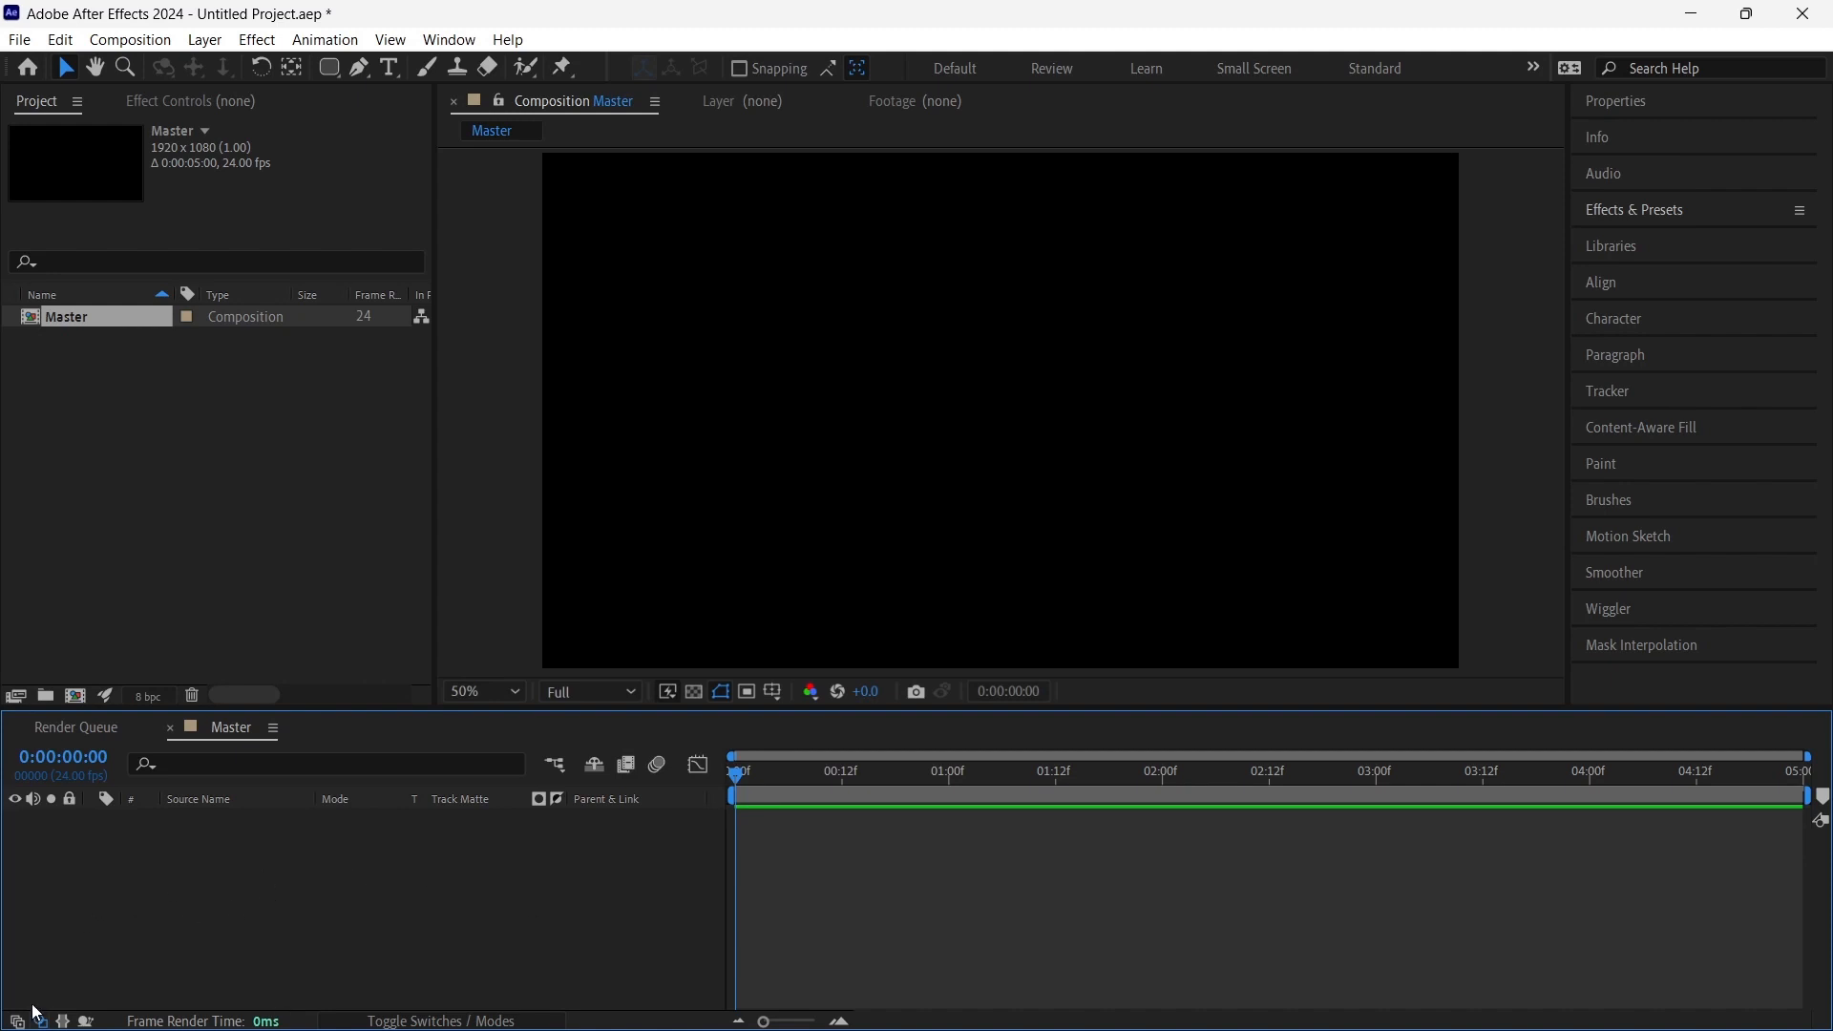
Add a black, composition-sized solid layer named Stars to the Master composition
right_click(291, 867)
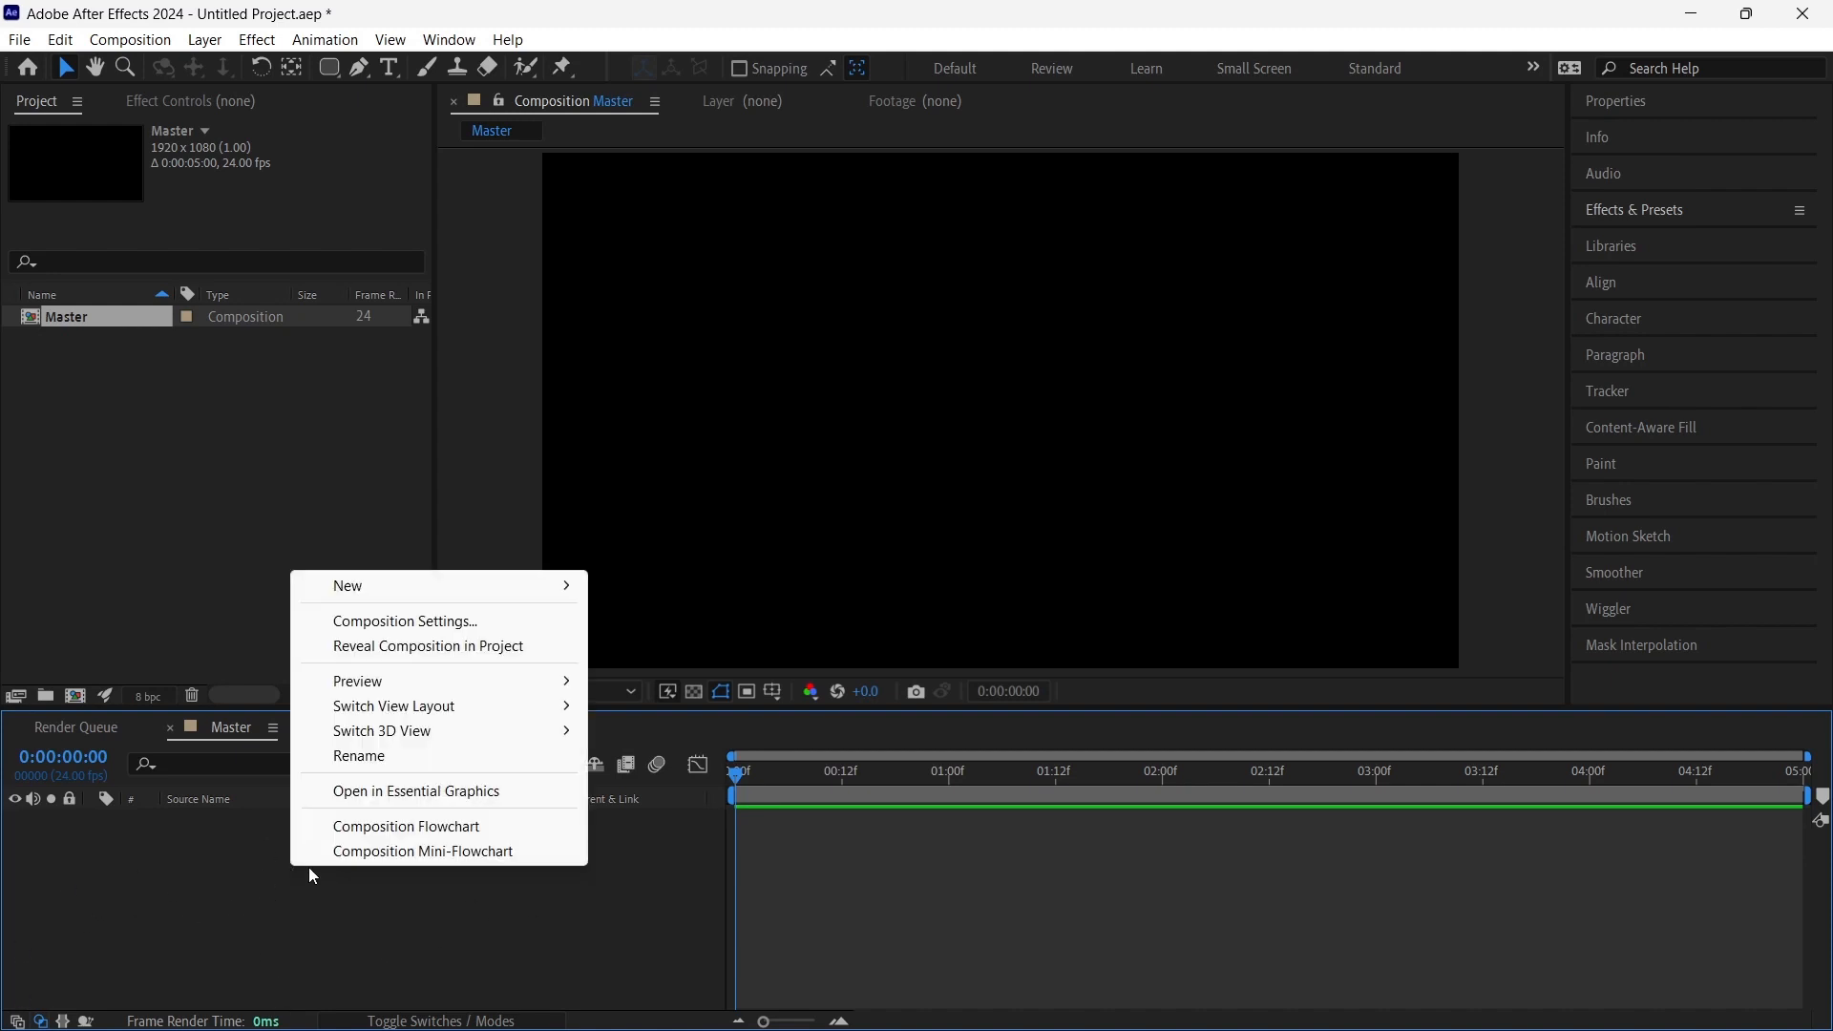
mouse_move(443, 575)
left_click(669, 647)
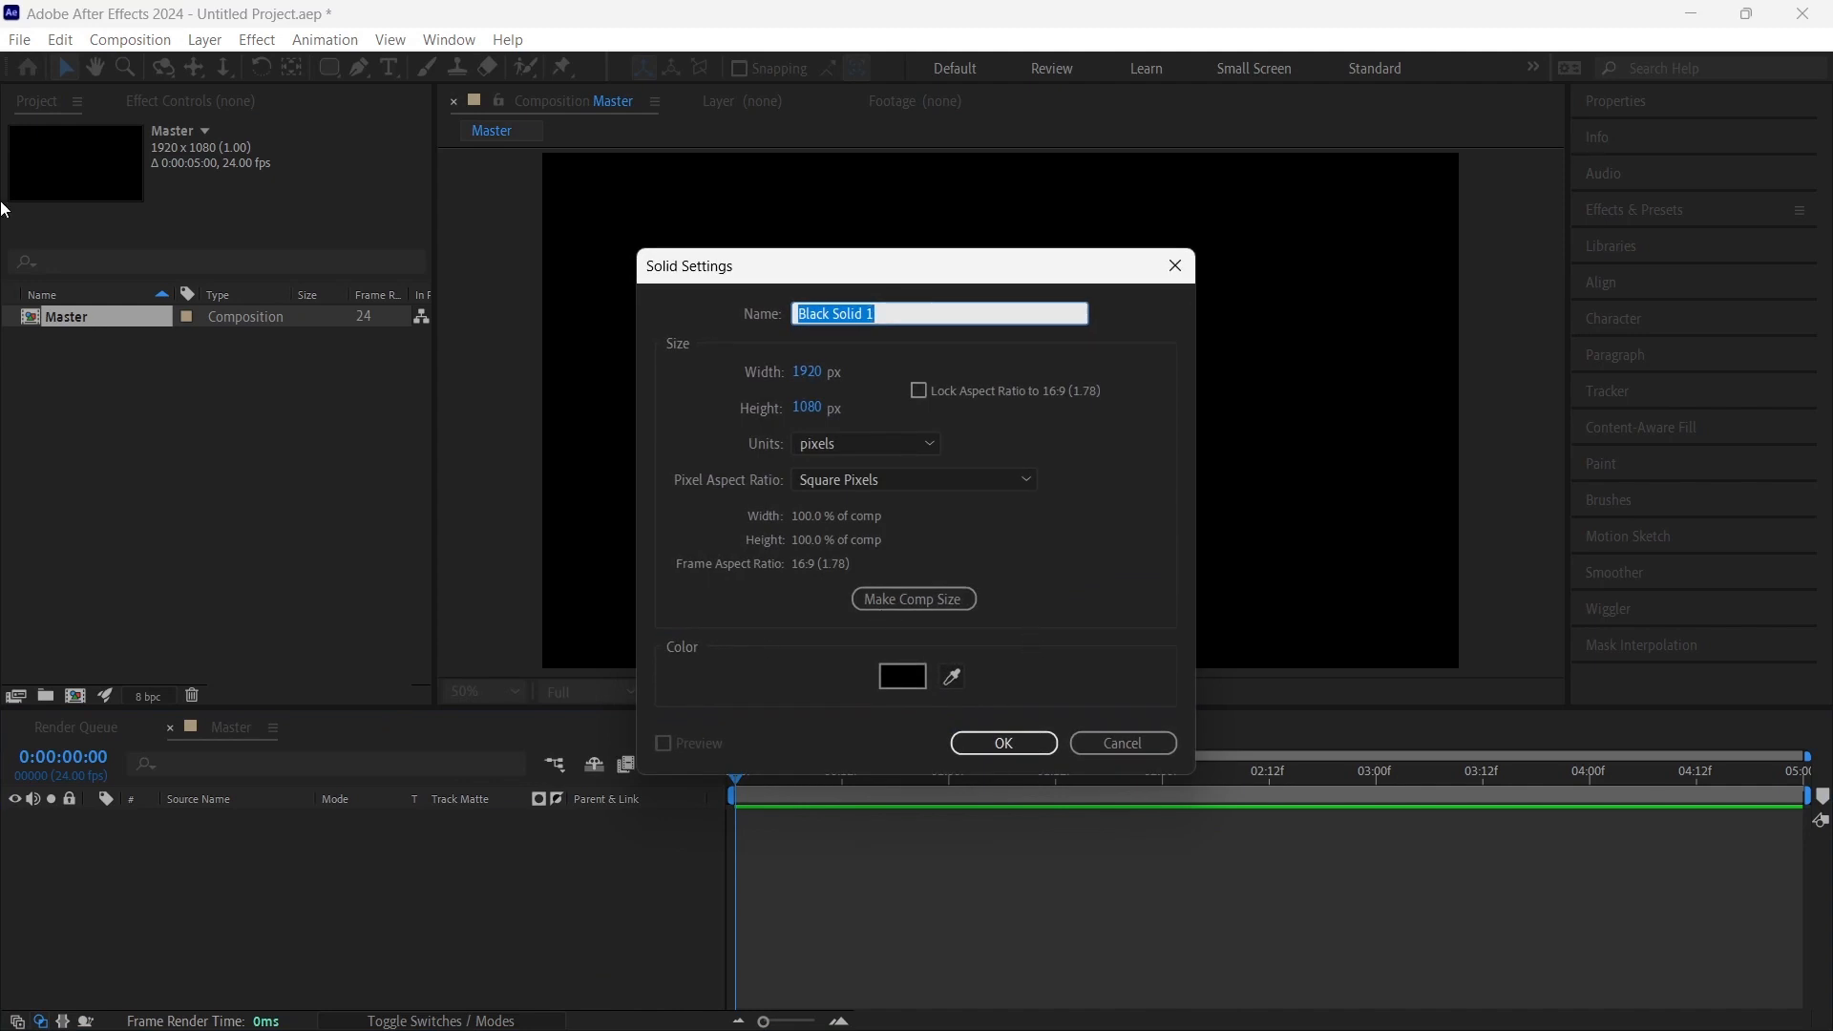
type("Sky")
key("BackSpace")
key("BackSpace")
type("Sta")
key("BackSpace")
key("BackSpace")
key("BackSpace")
type("tars")
left_click(886, 680)
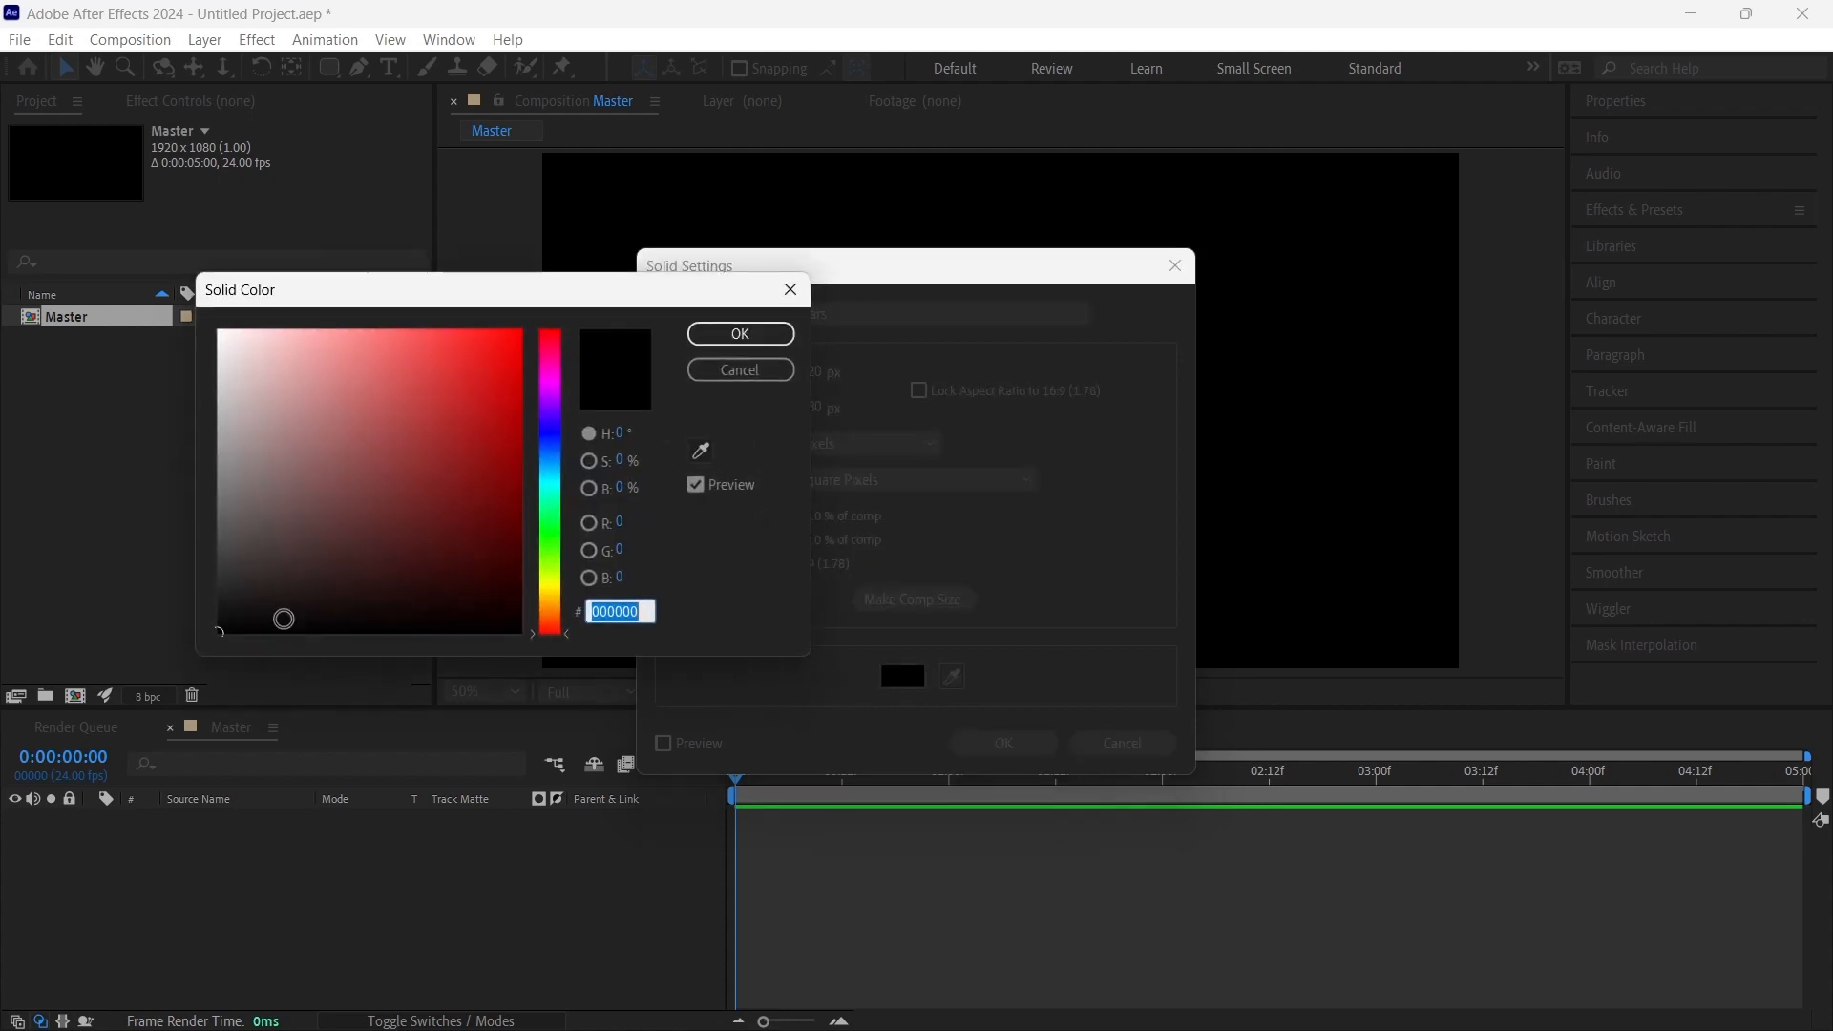
left_click(741, 333)
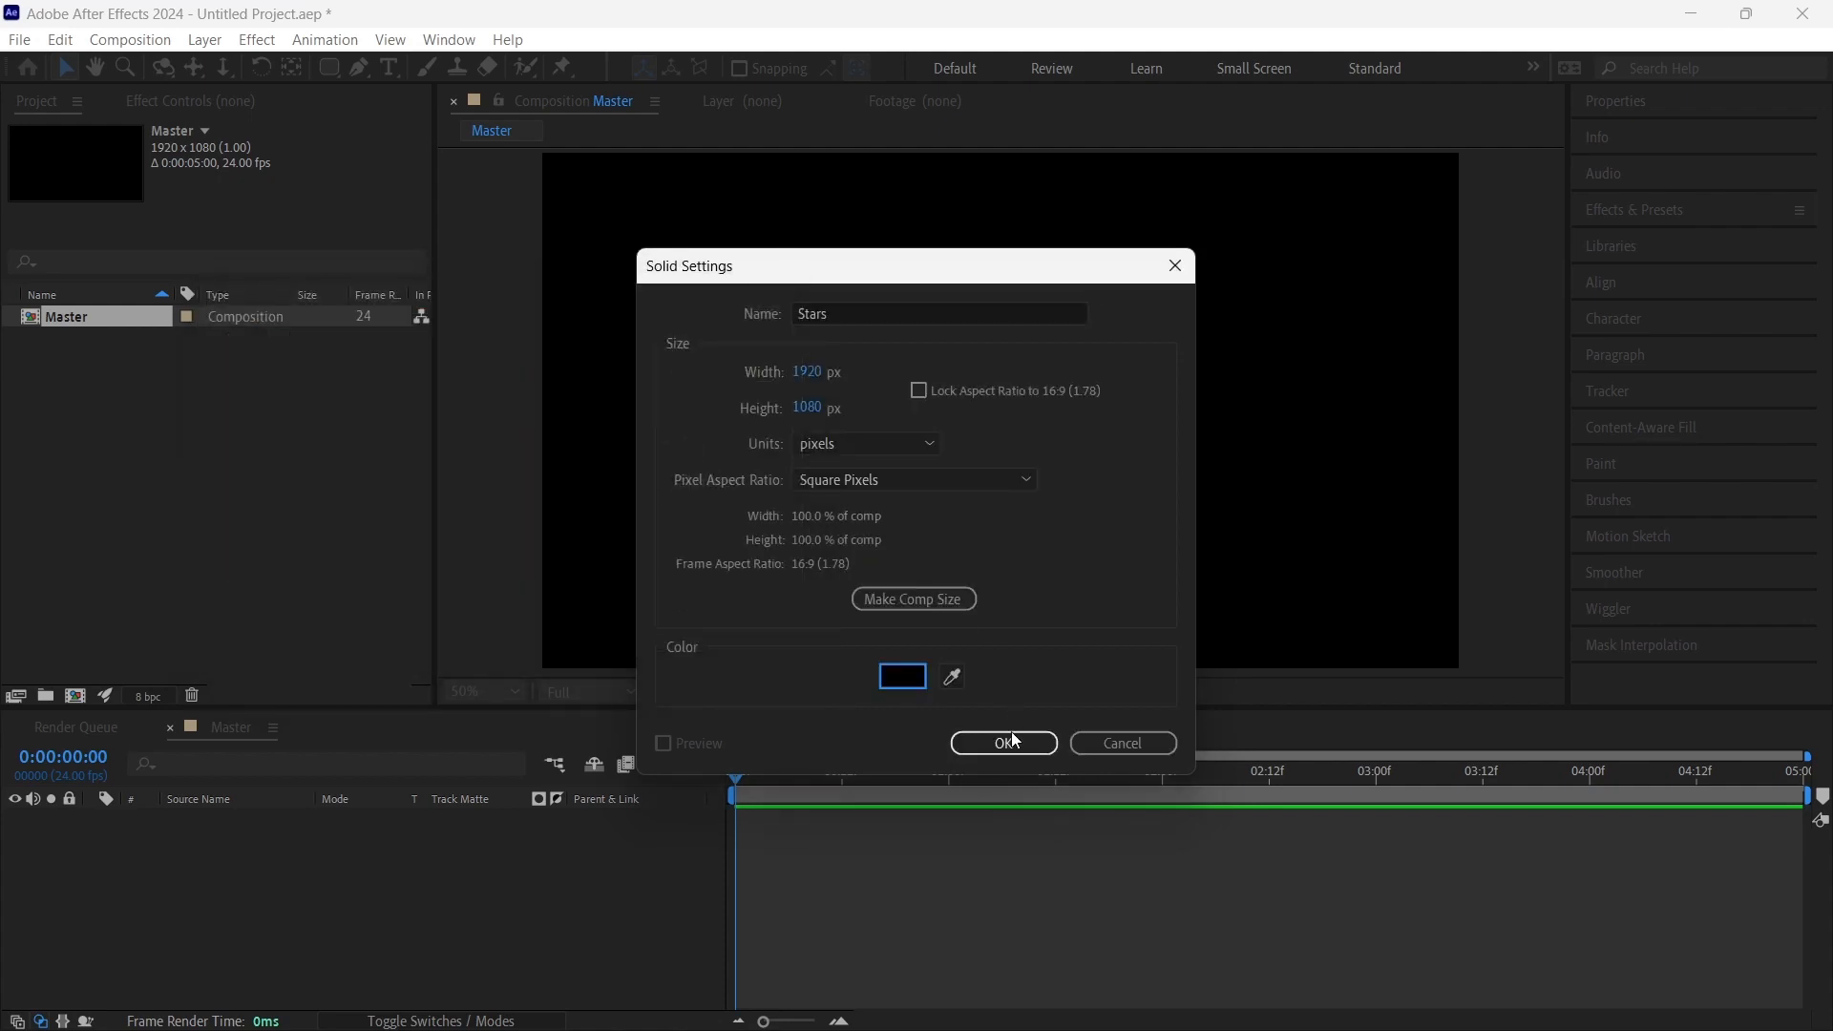
left_click(1005, 743)
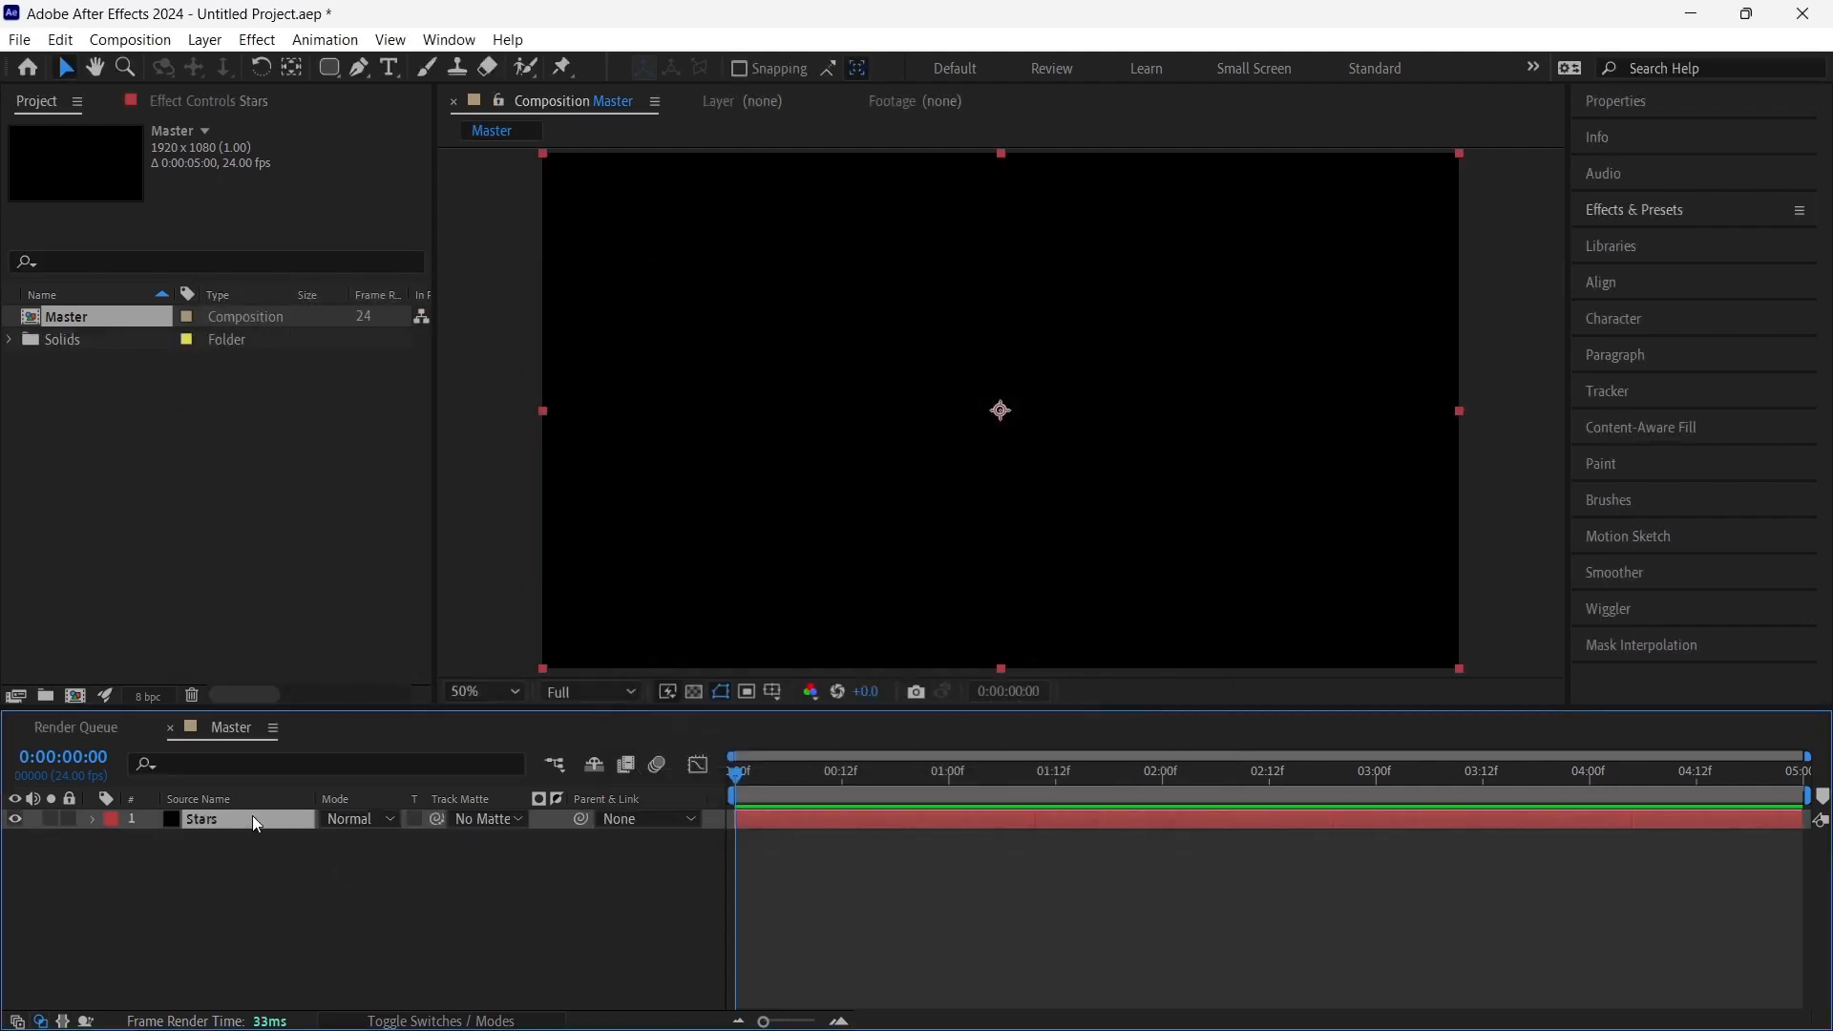
Apply the Fractal Noise effect to the Stars layer
left_click(268, 46)
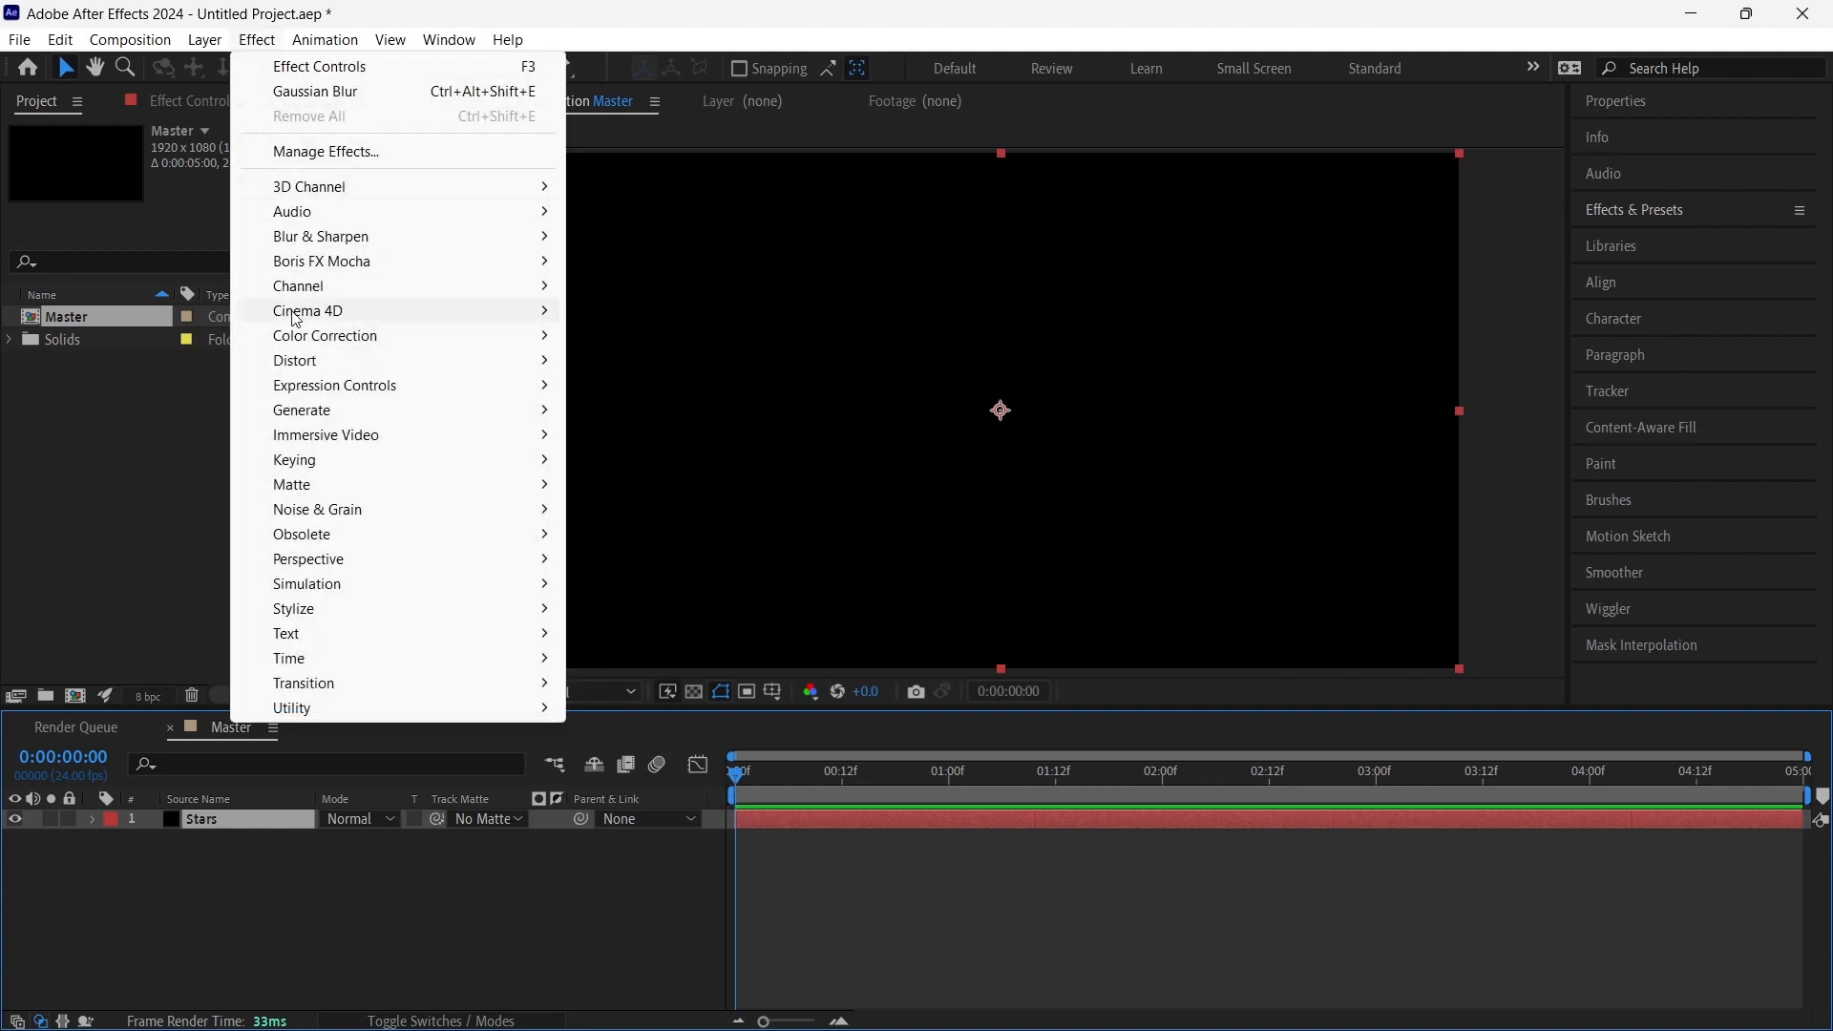
mouse_move(314, 516)
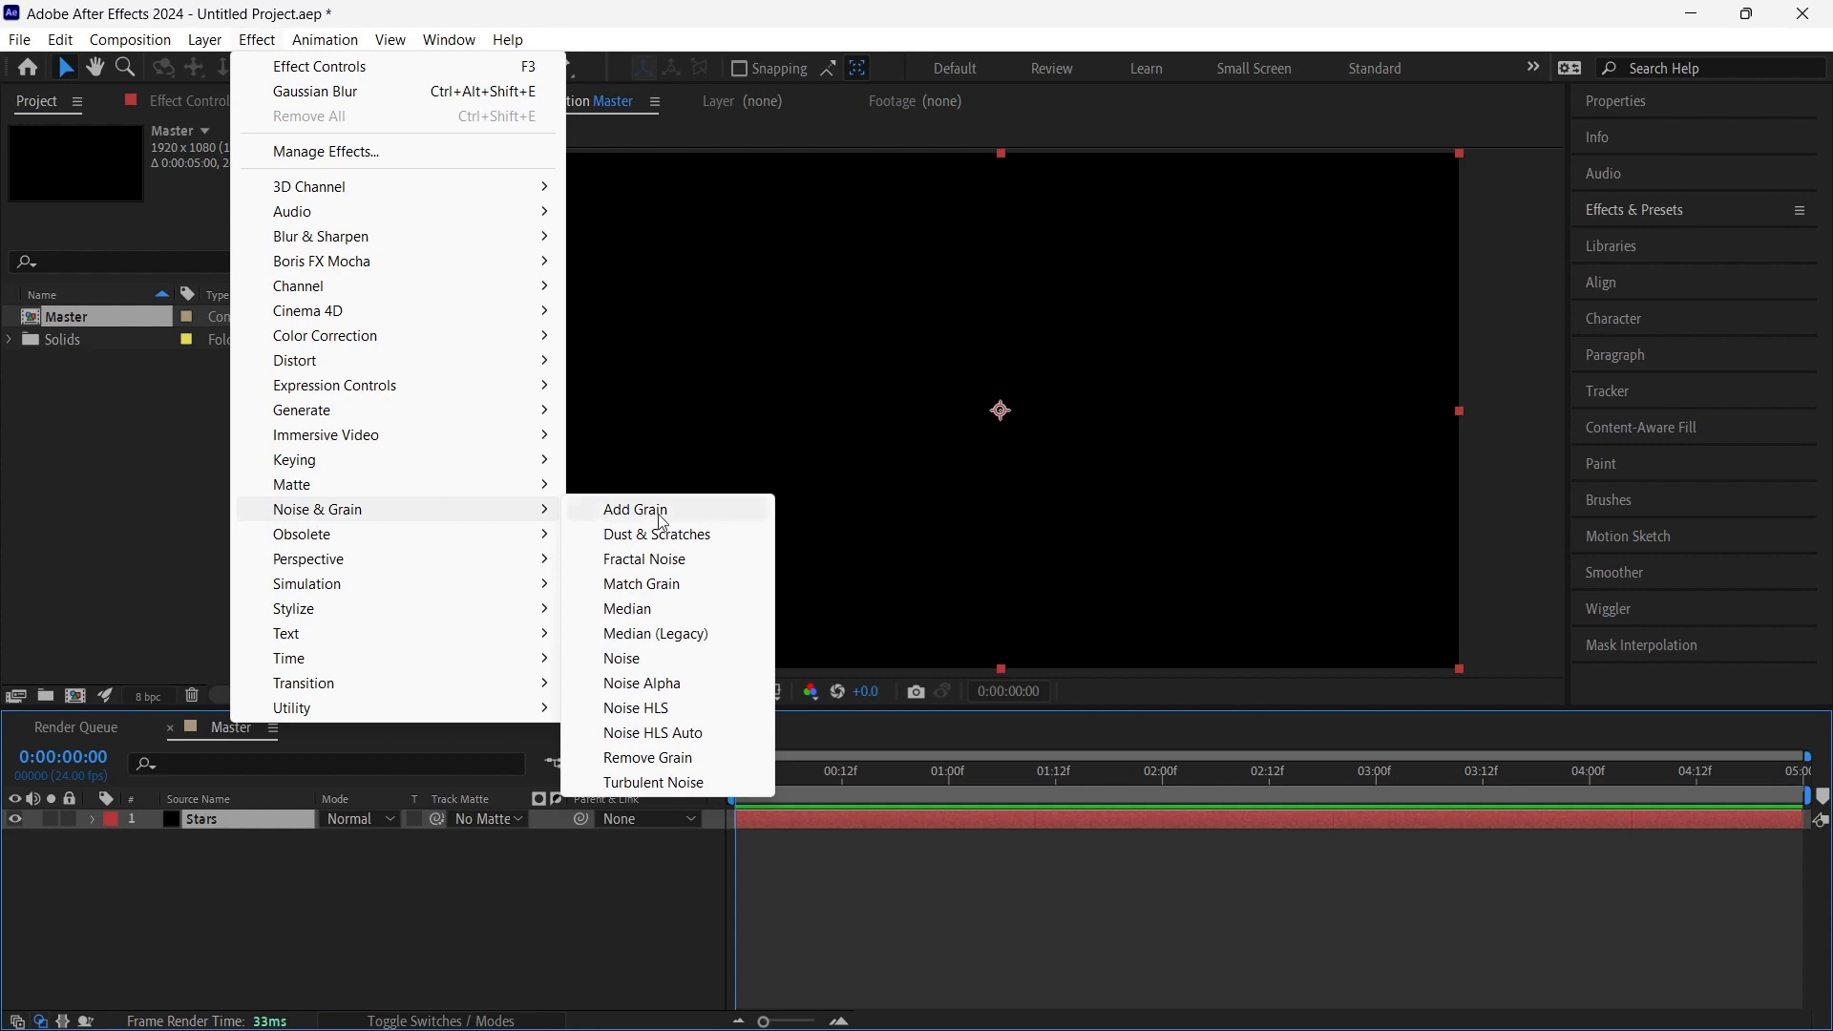
left_click(645, 559)
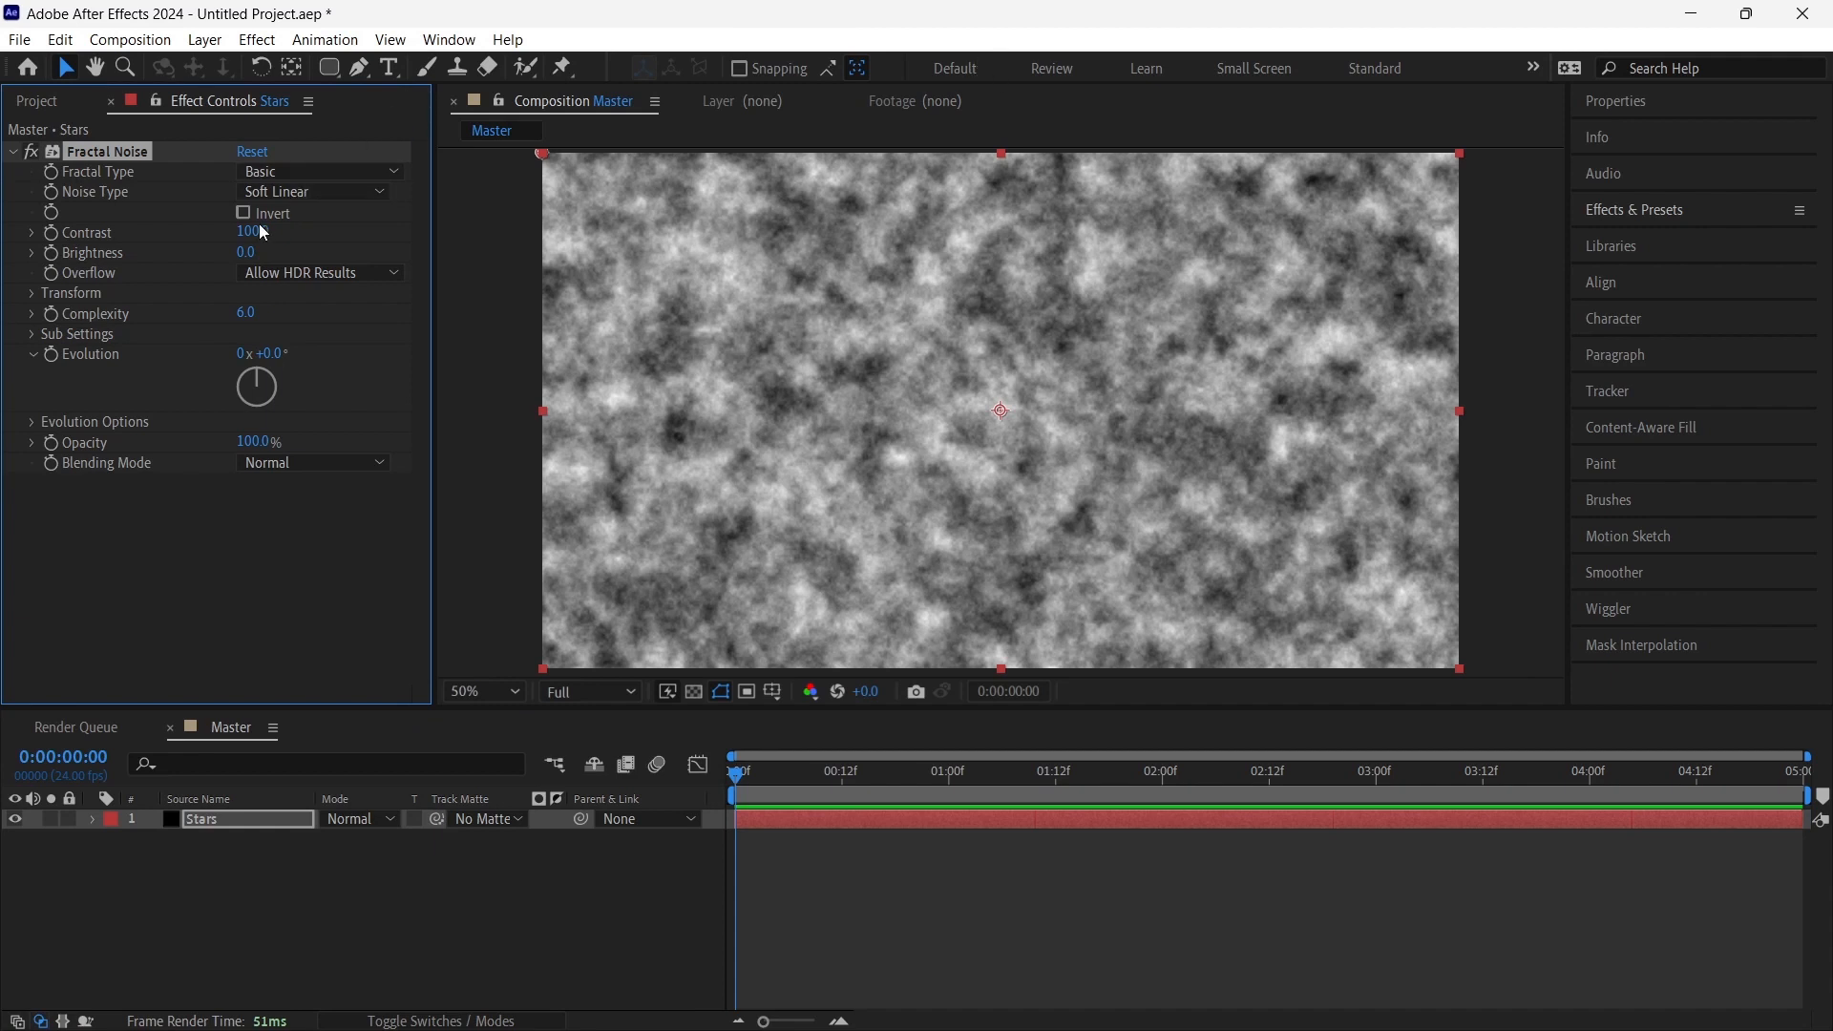
Set the Fractal Noise contrast to 670, brightness to -205 and overflow to Clip
left_click_drag(251, 235, 940, 243)
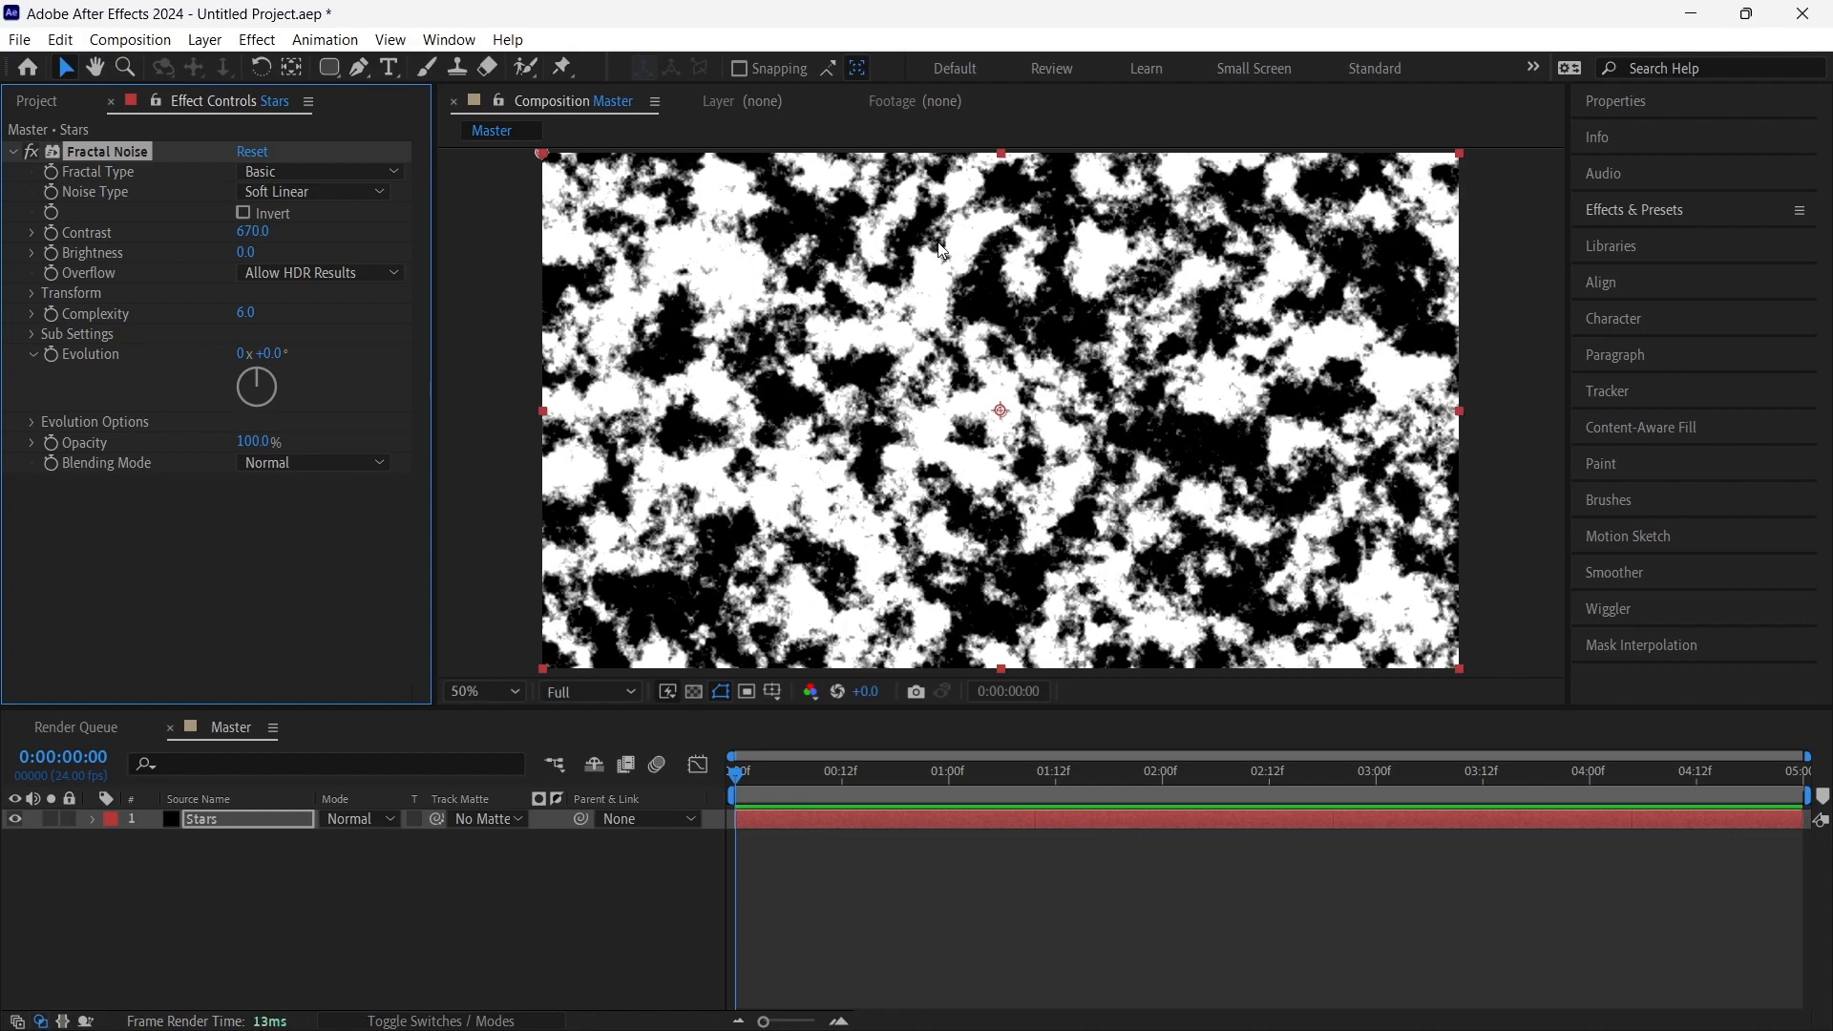
left_click_drag(250, 256, 12, 255)
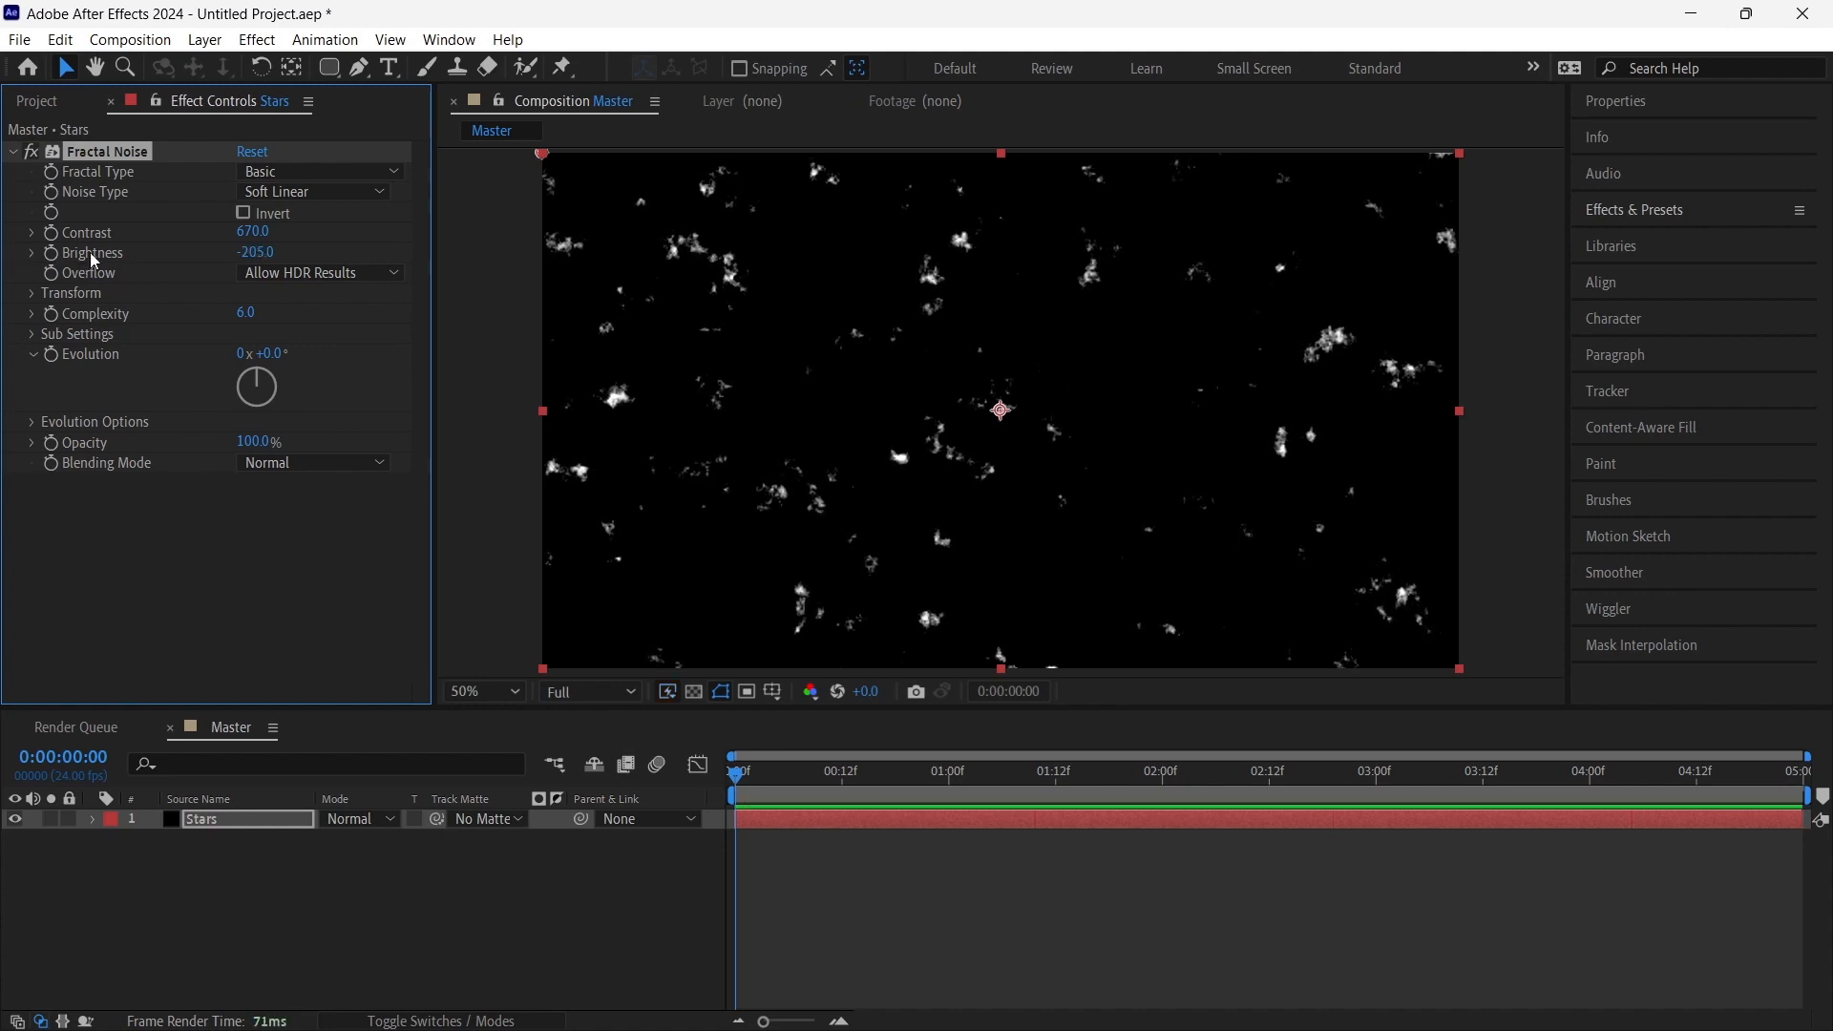
left_click(321, 277)
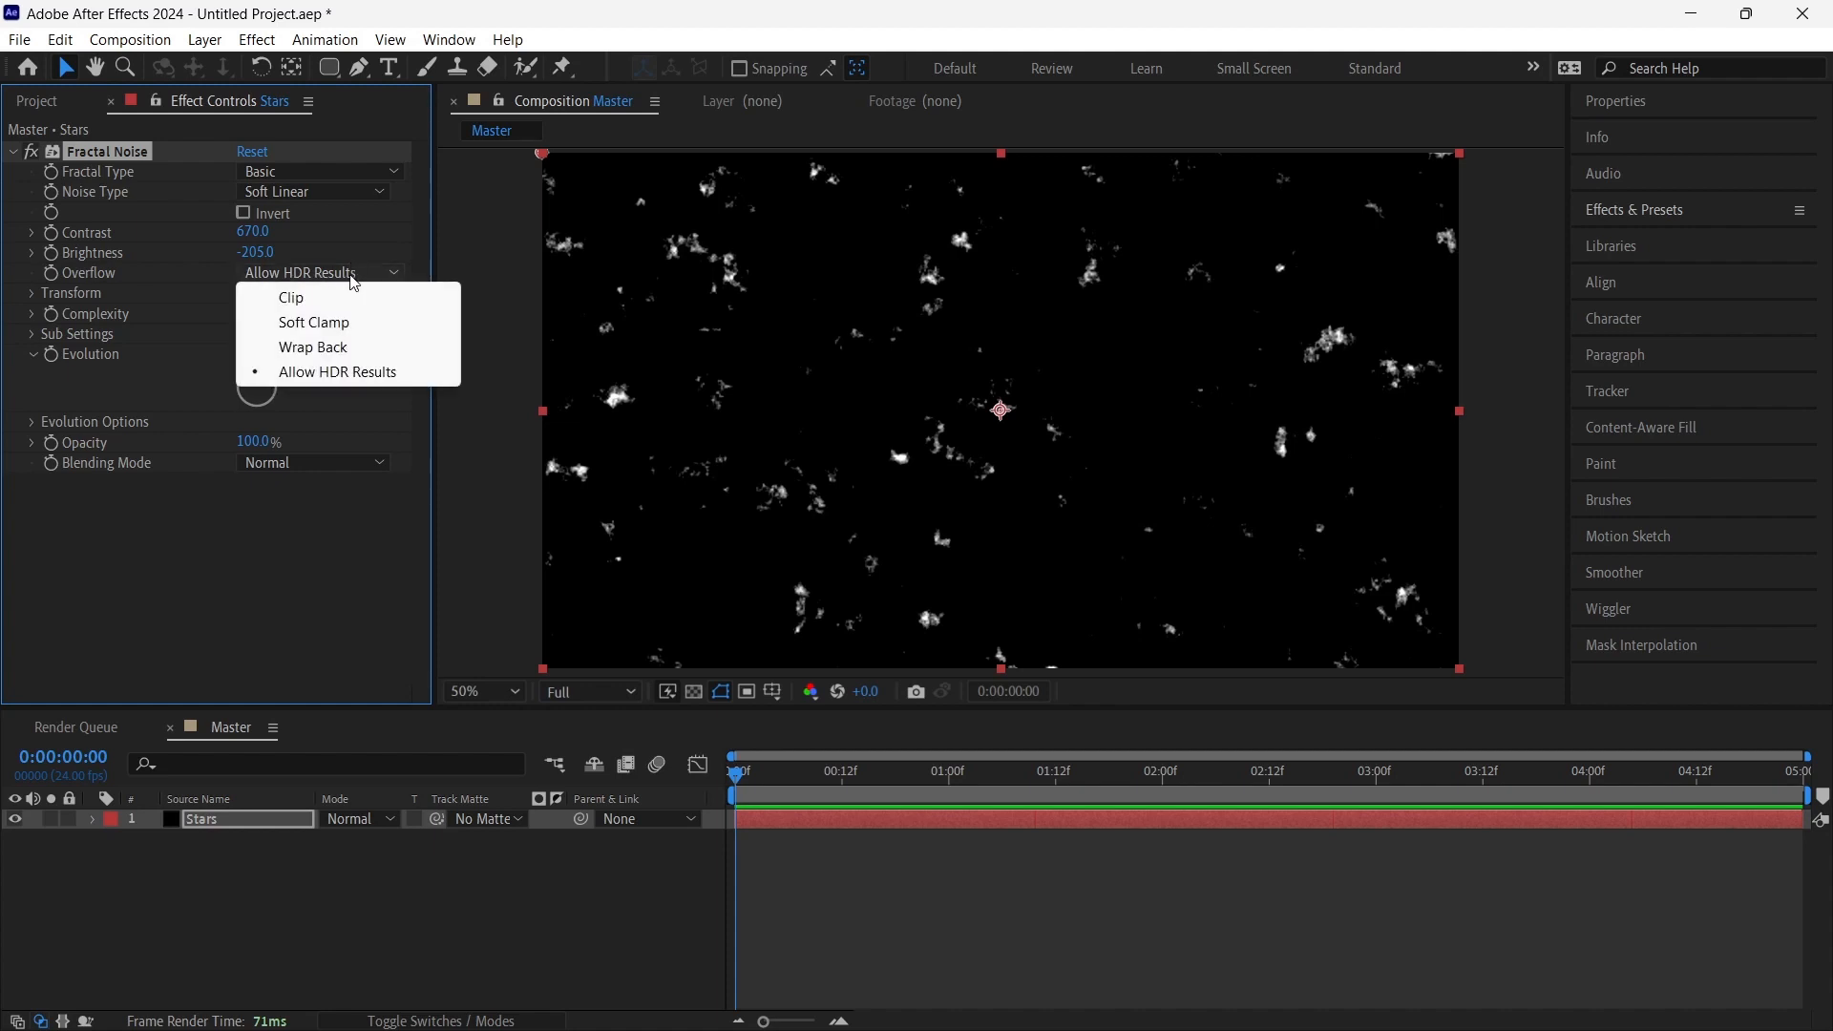
left_click(288, 297)
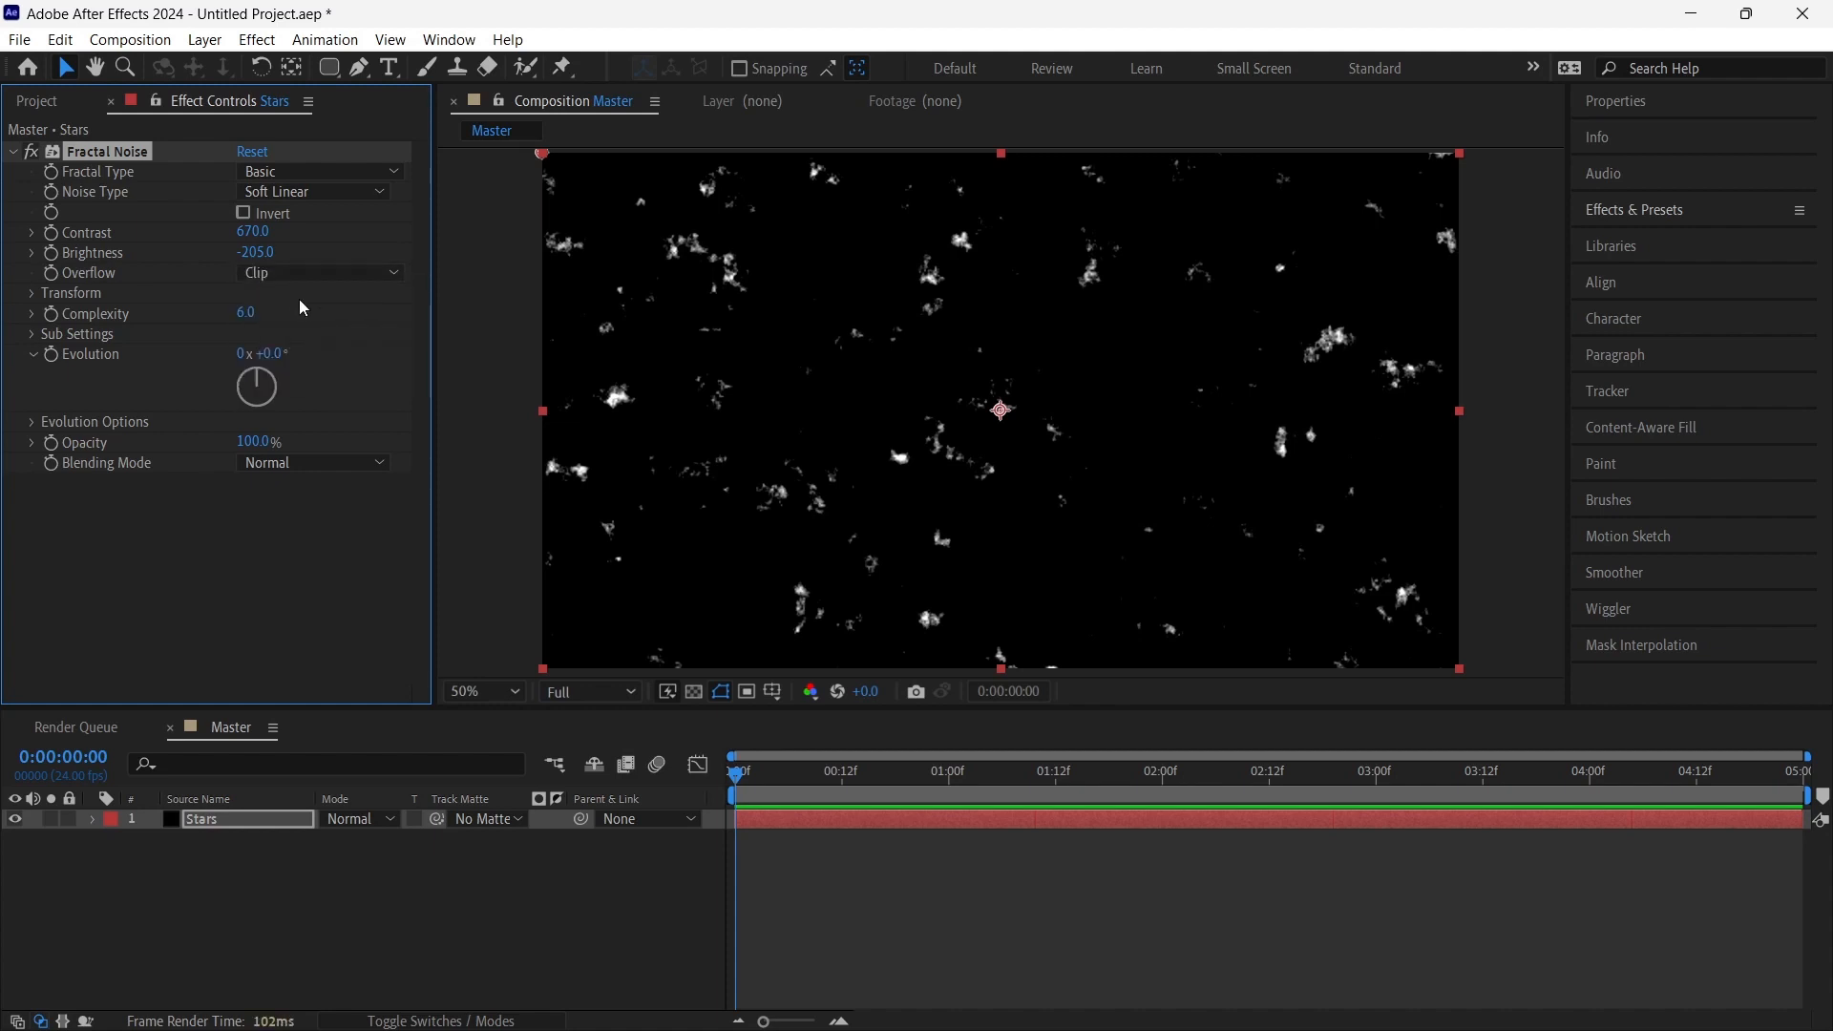
Reduce the uniform scale of the Fractal Noise to 8 and refine its contrast to 590 and brightness to -248
left_click(32, 295)
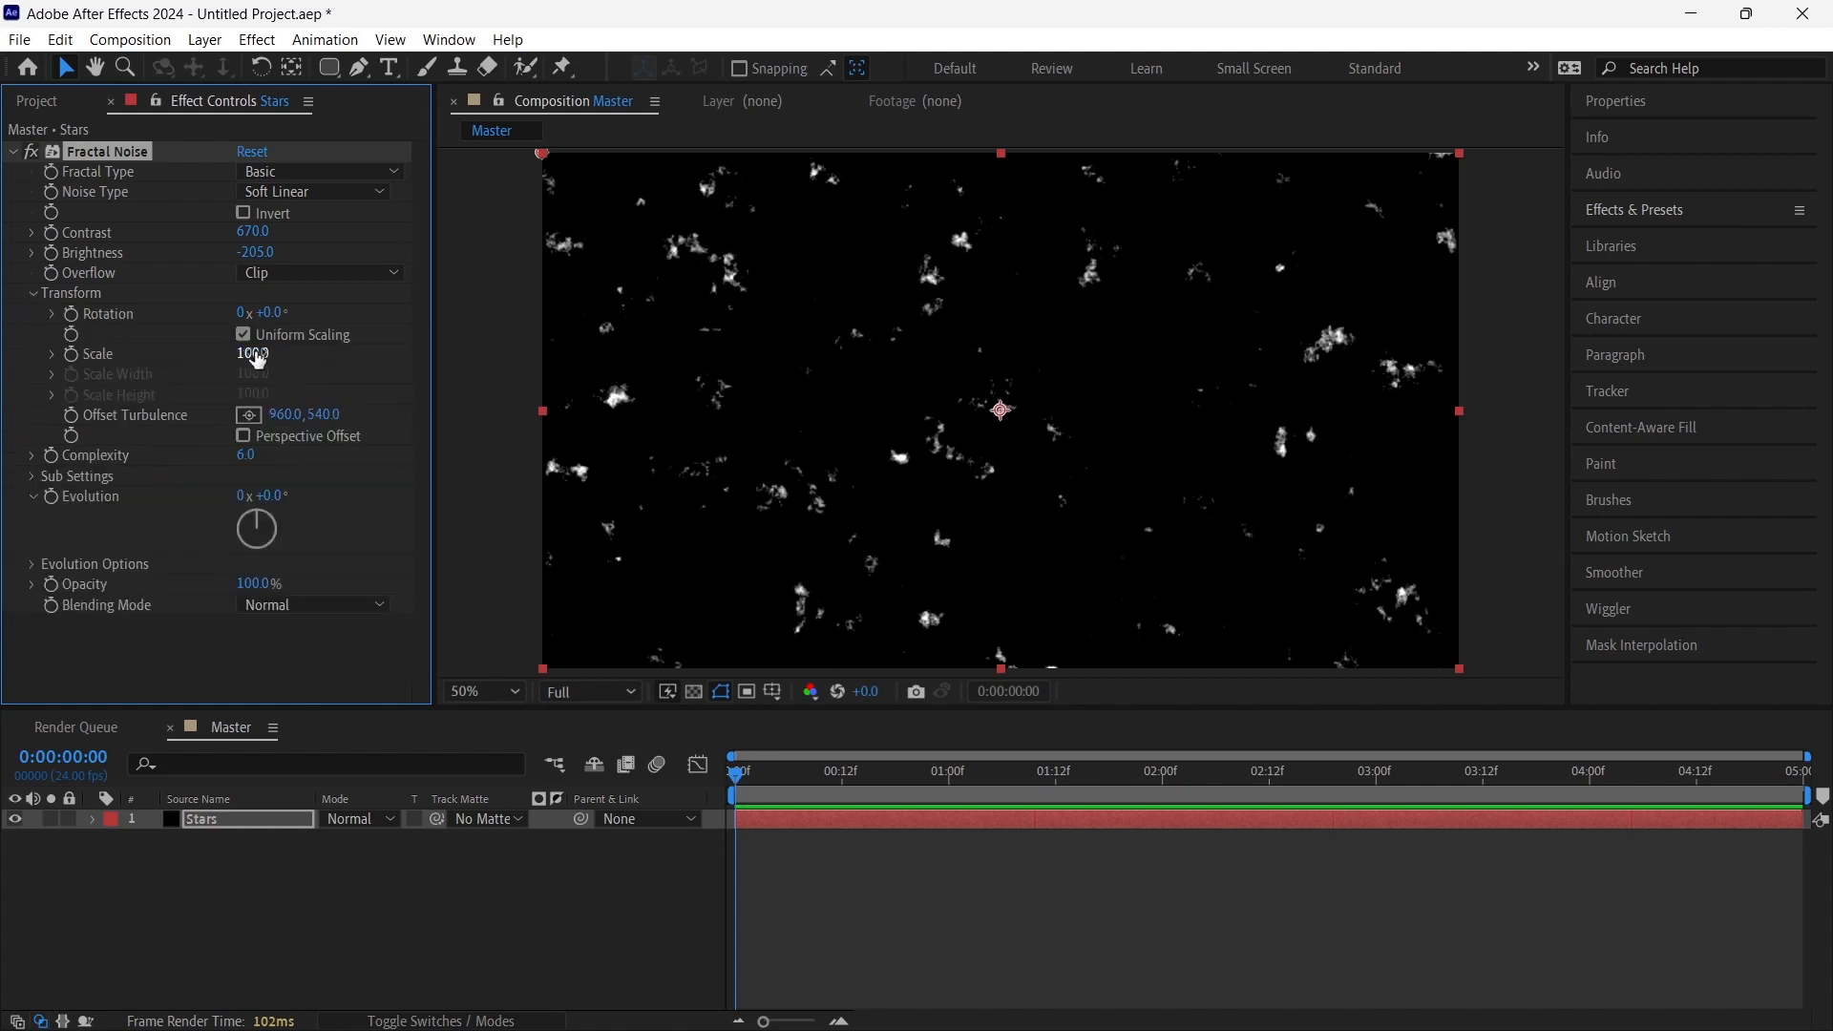
left_click_drag(255, 354, 155, 356)
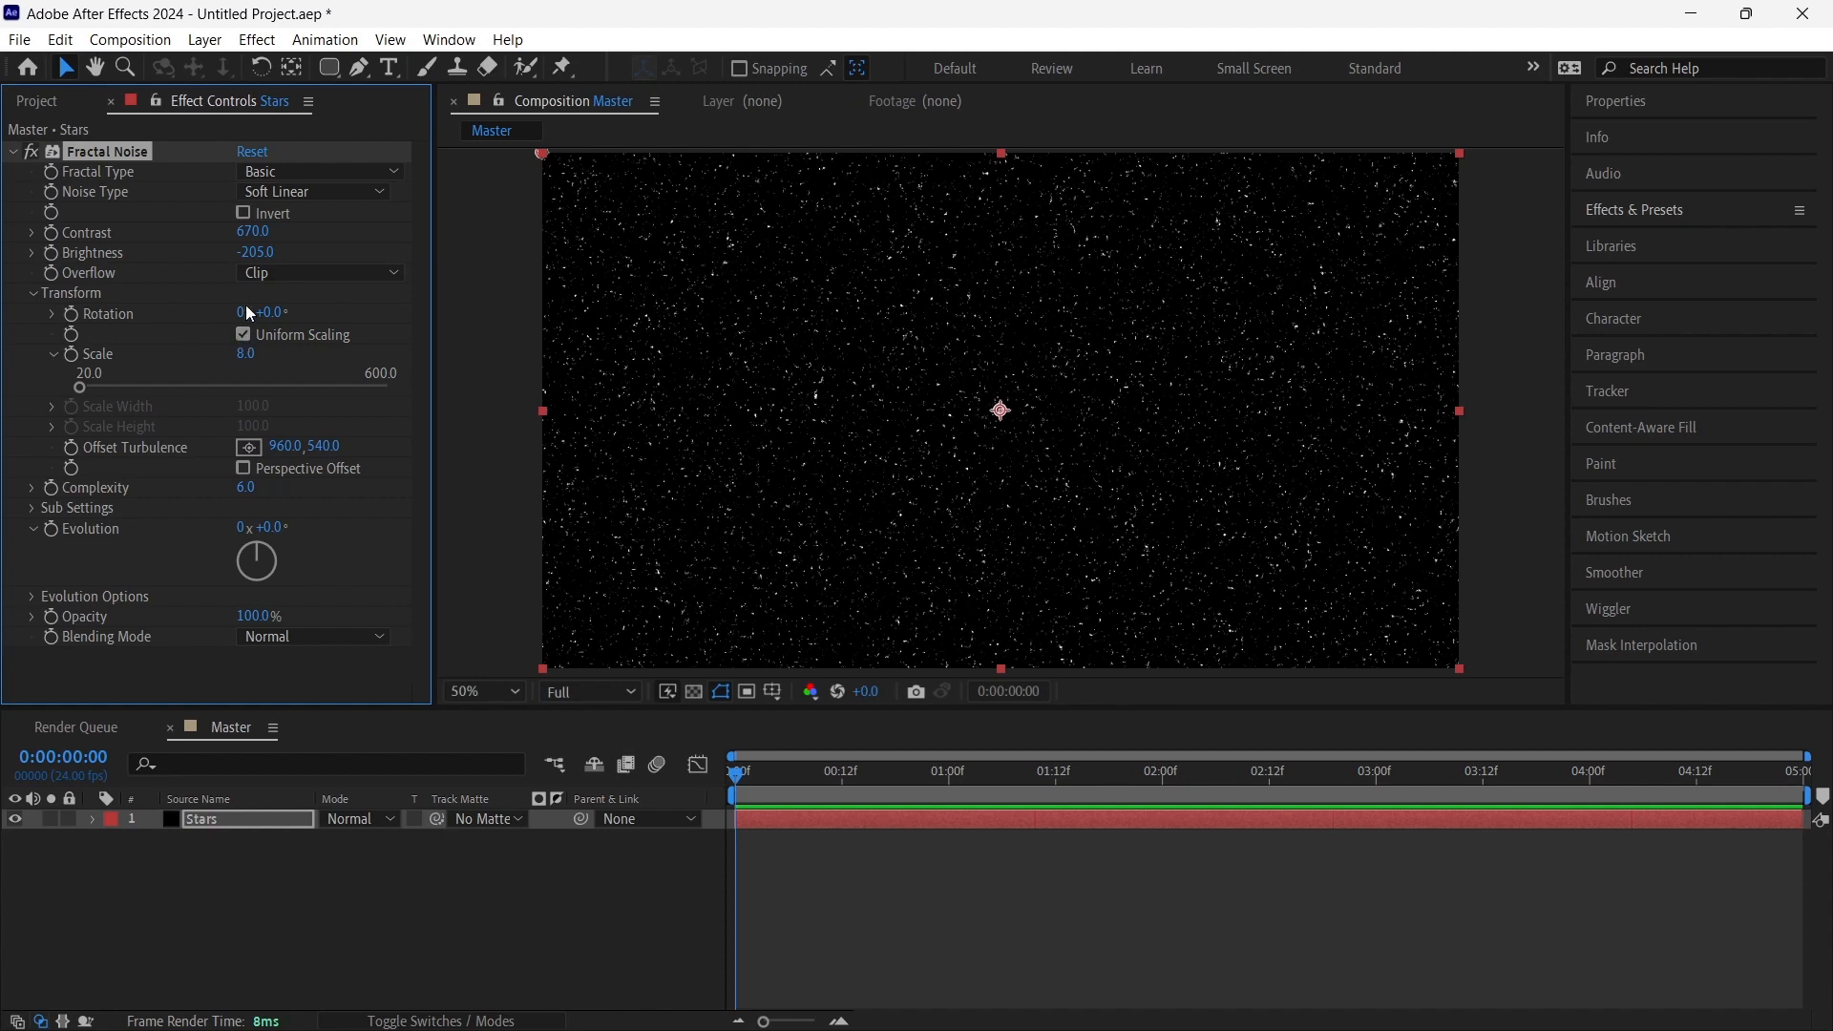
left_click_drag(246, 232, 133, 229)
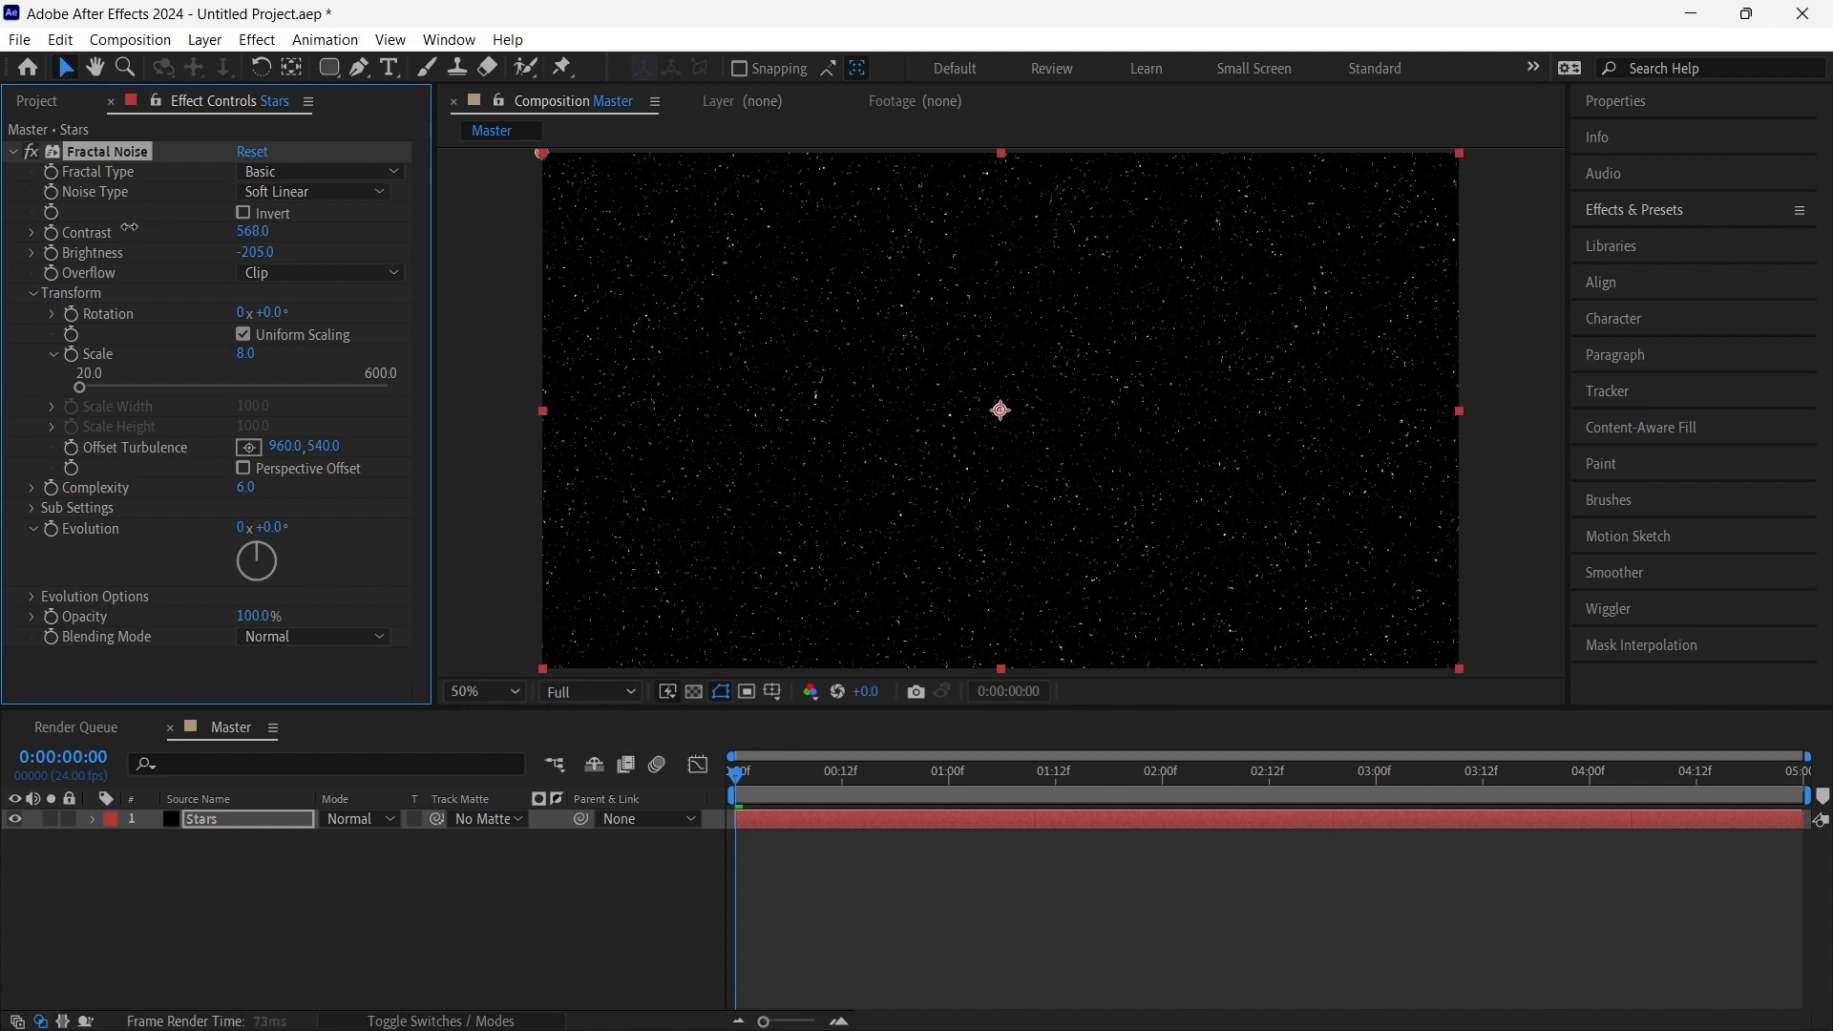
mouse_move(251, 252)
left_mouse_down()
mouse_move(218, 253)
mouse_move(281, 231)
mouse_move(252, 253)
left_mouse_up()
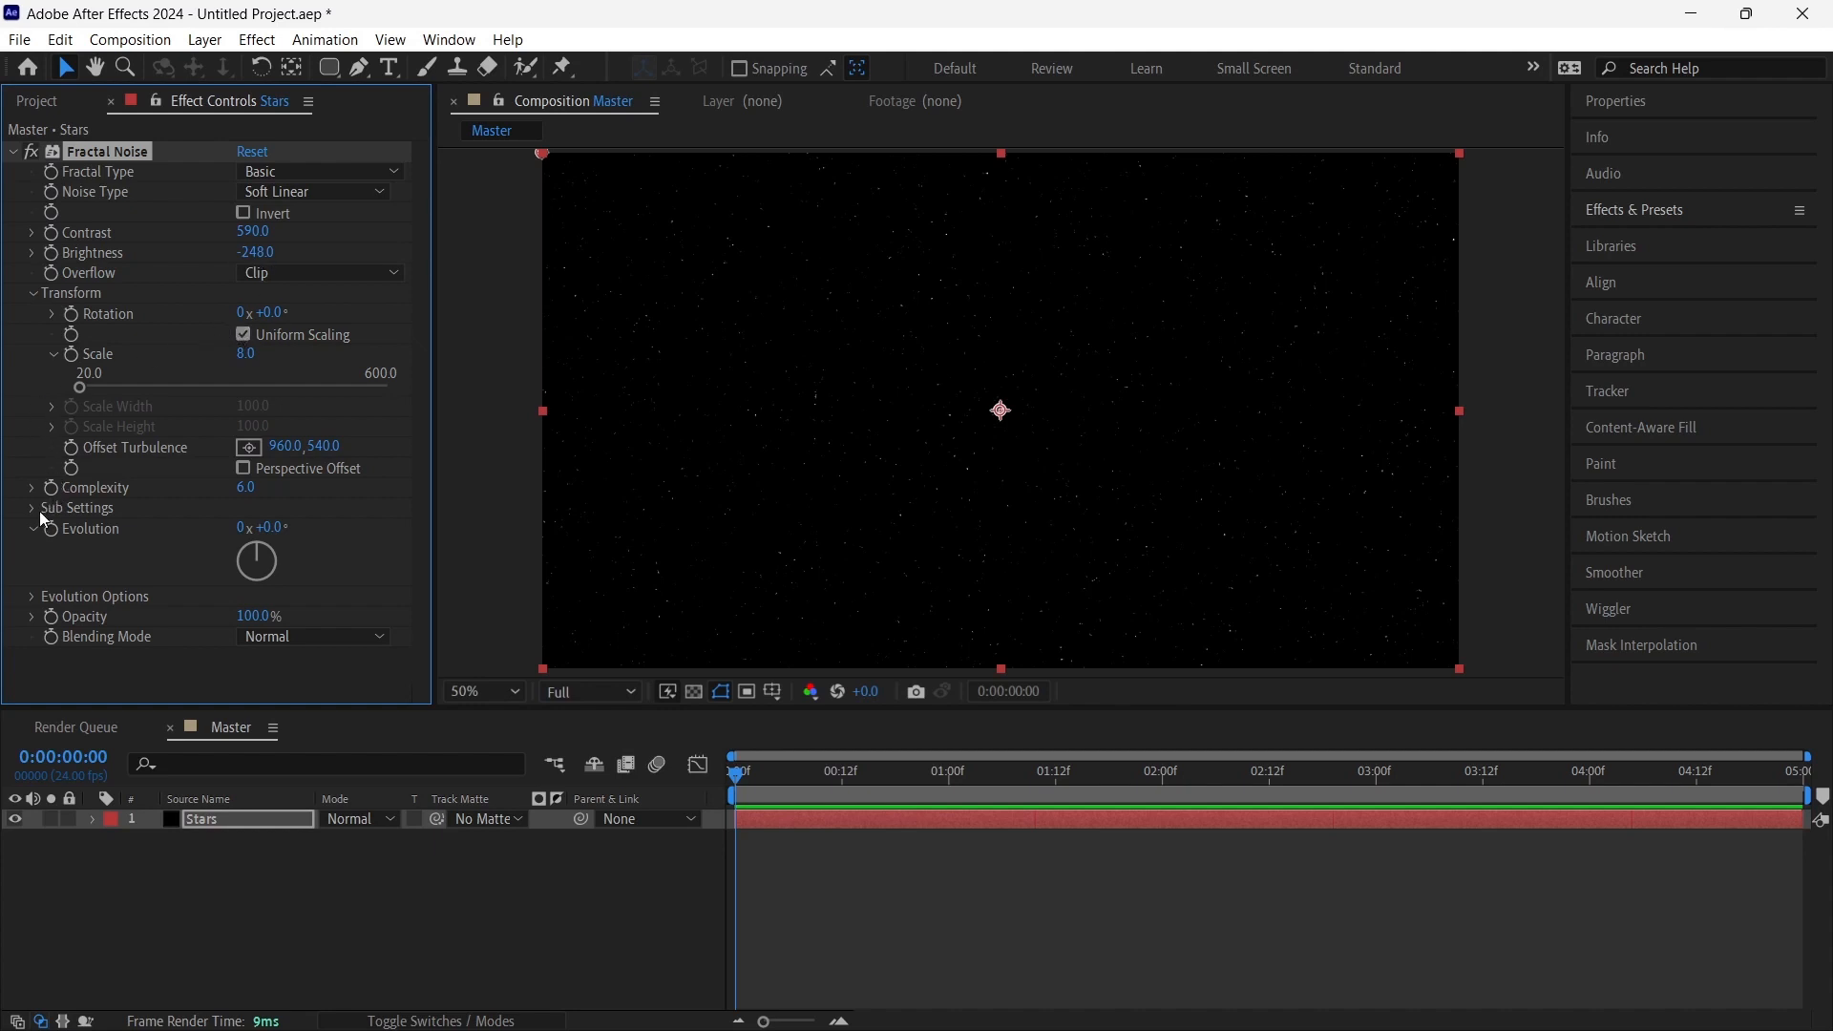
Set the random seed in the Evolution Options of the Fractal Noise to 50
left_click(31, 596)
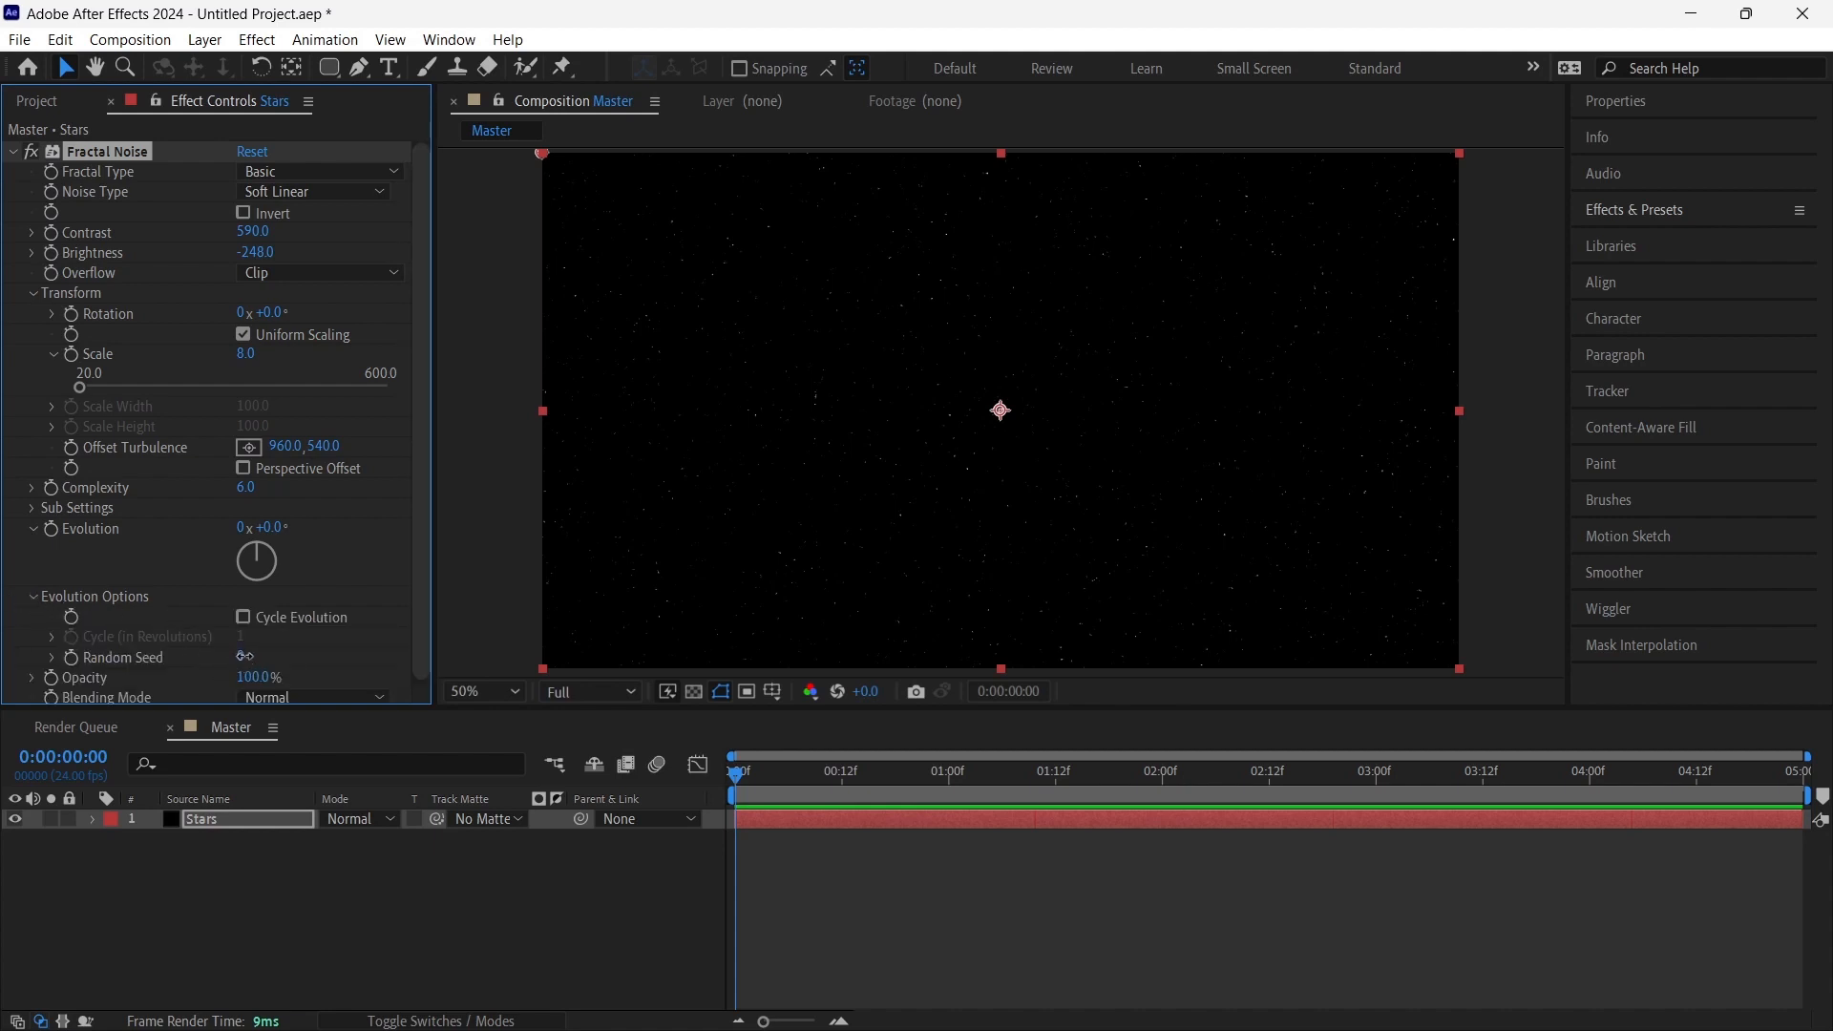
left_click_drag(244, 656, 250, 656)
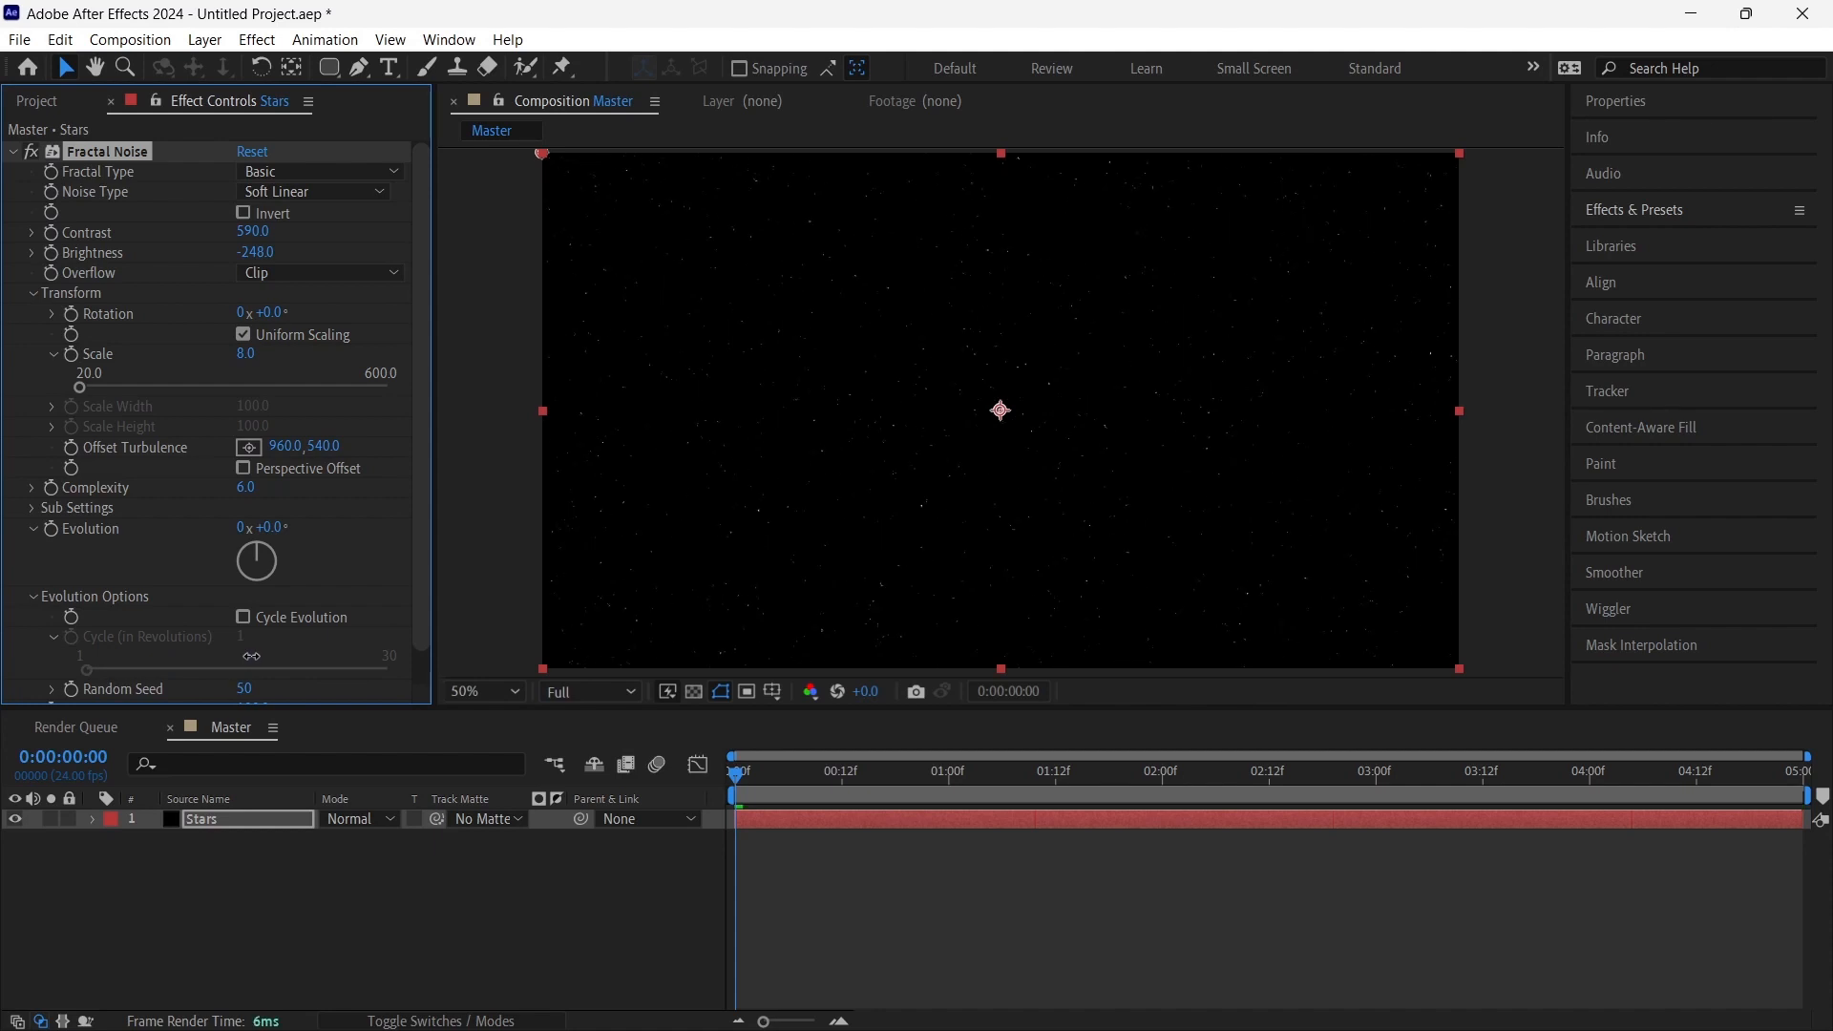
scroll(244, 651, "down", 1)
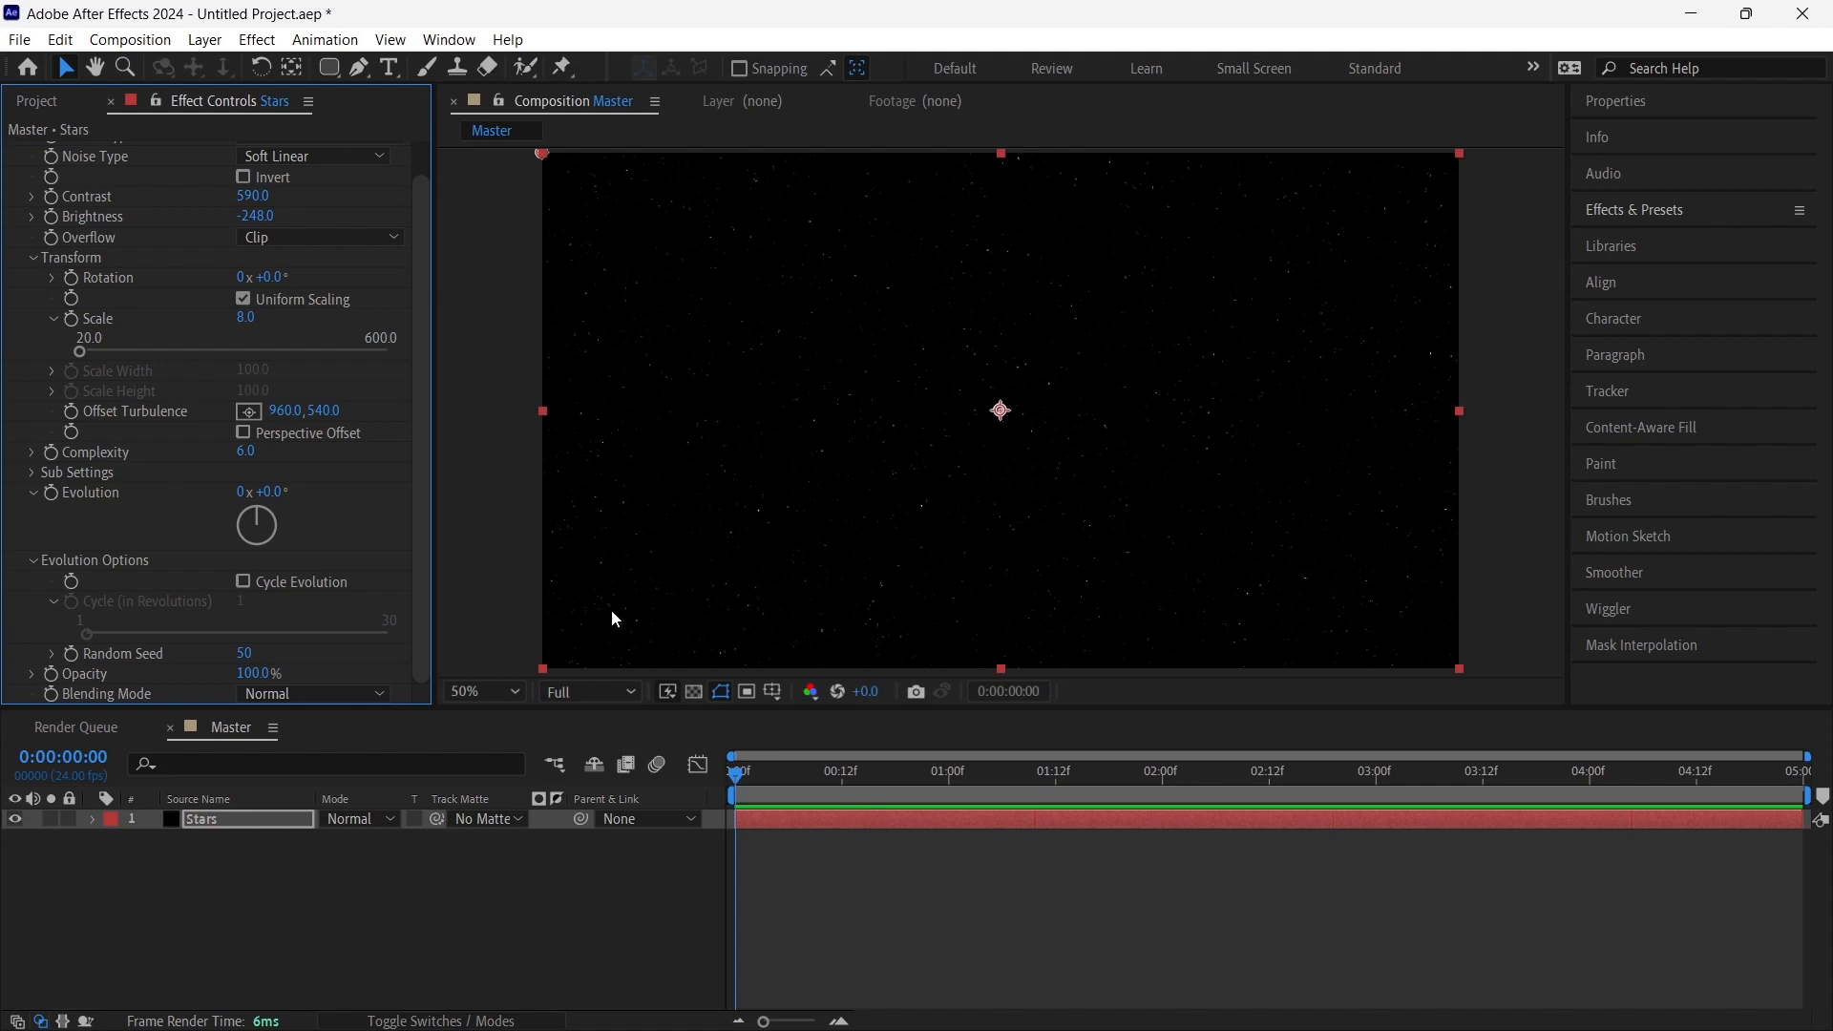
Add an Evolution keyframe of 0x+0.0° to the Stars layer's Fractal Noise at 0:00:00:00
left_click(733, 775)
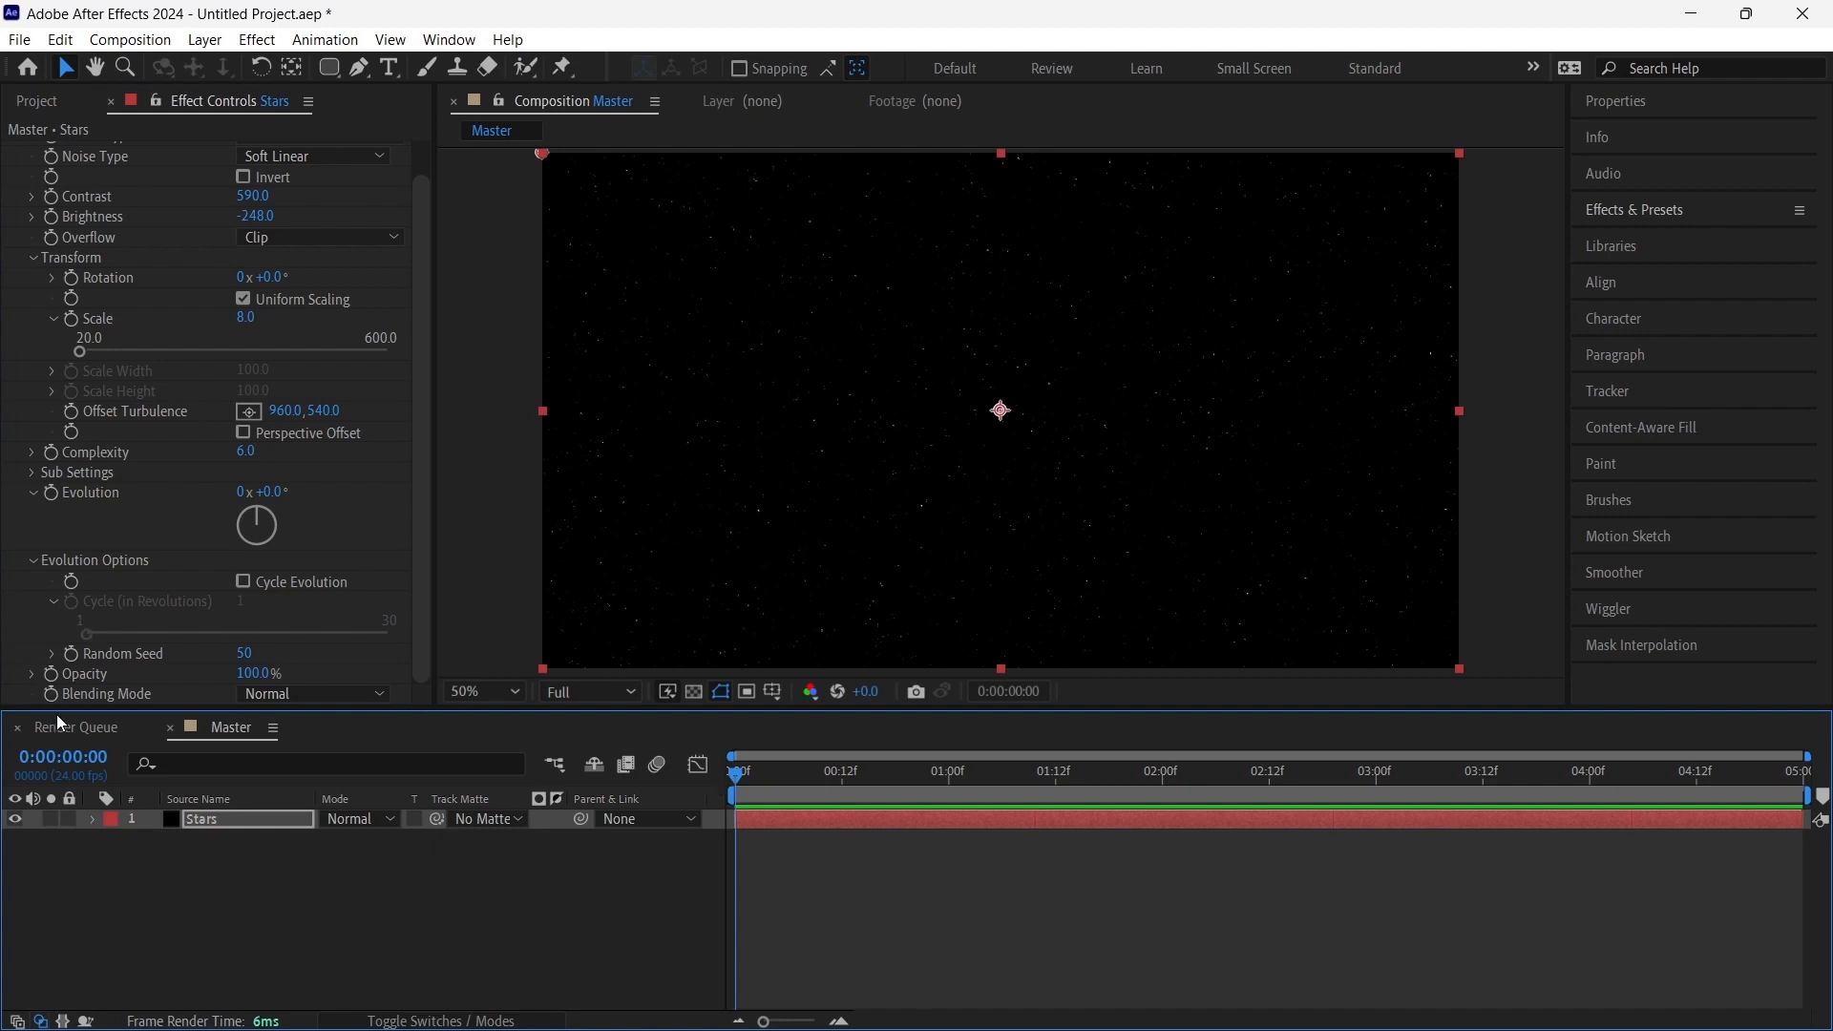
left_click(92, 822)
left_click(112, 844)
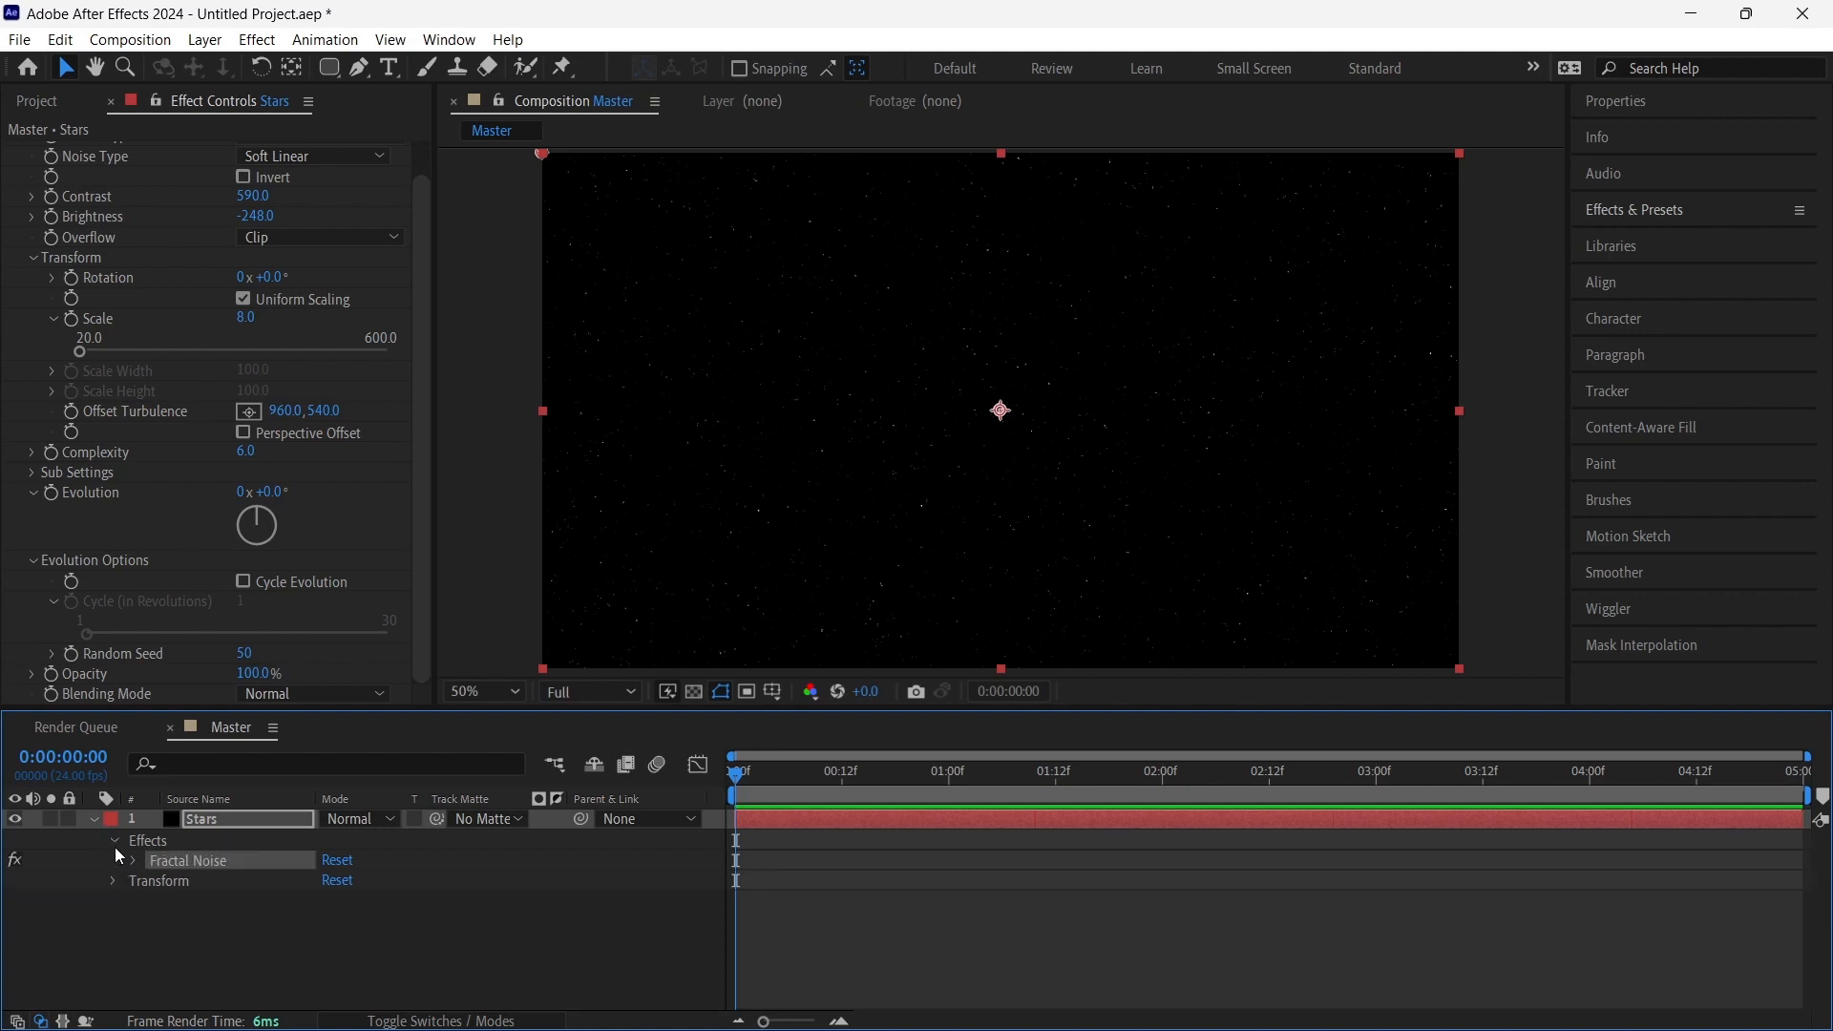
left_click(134, 862)
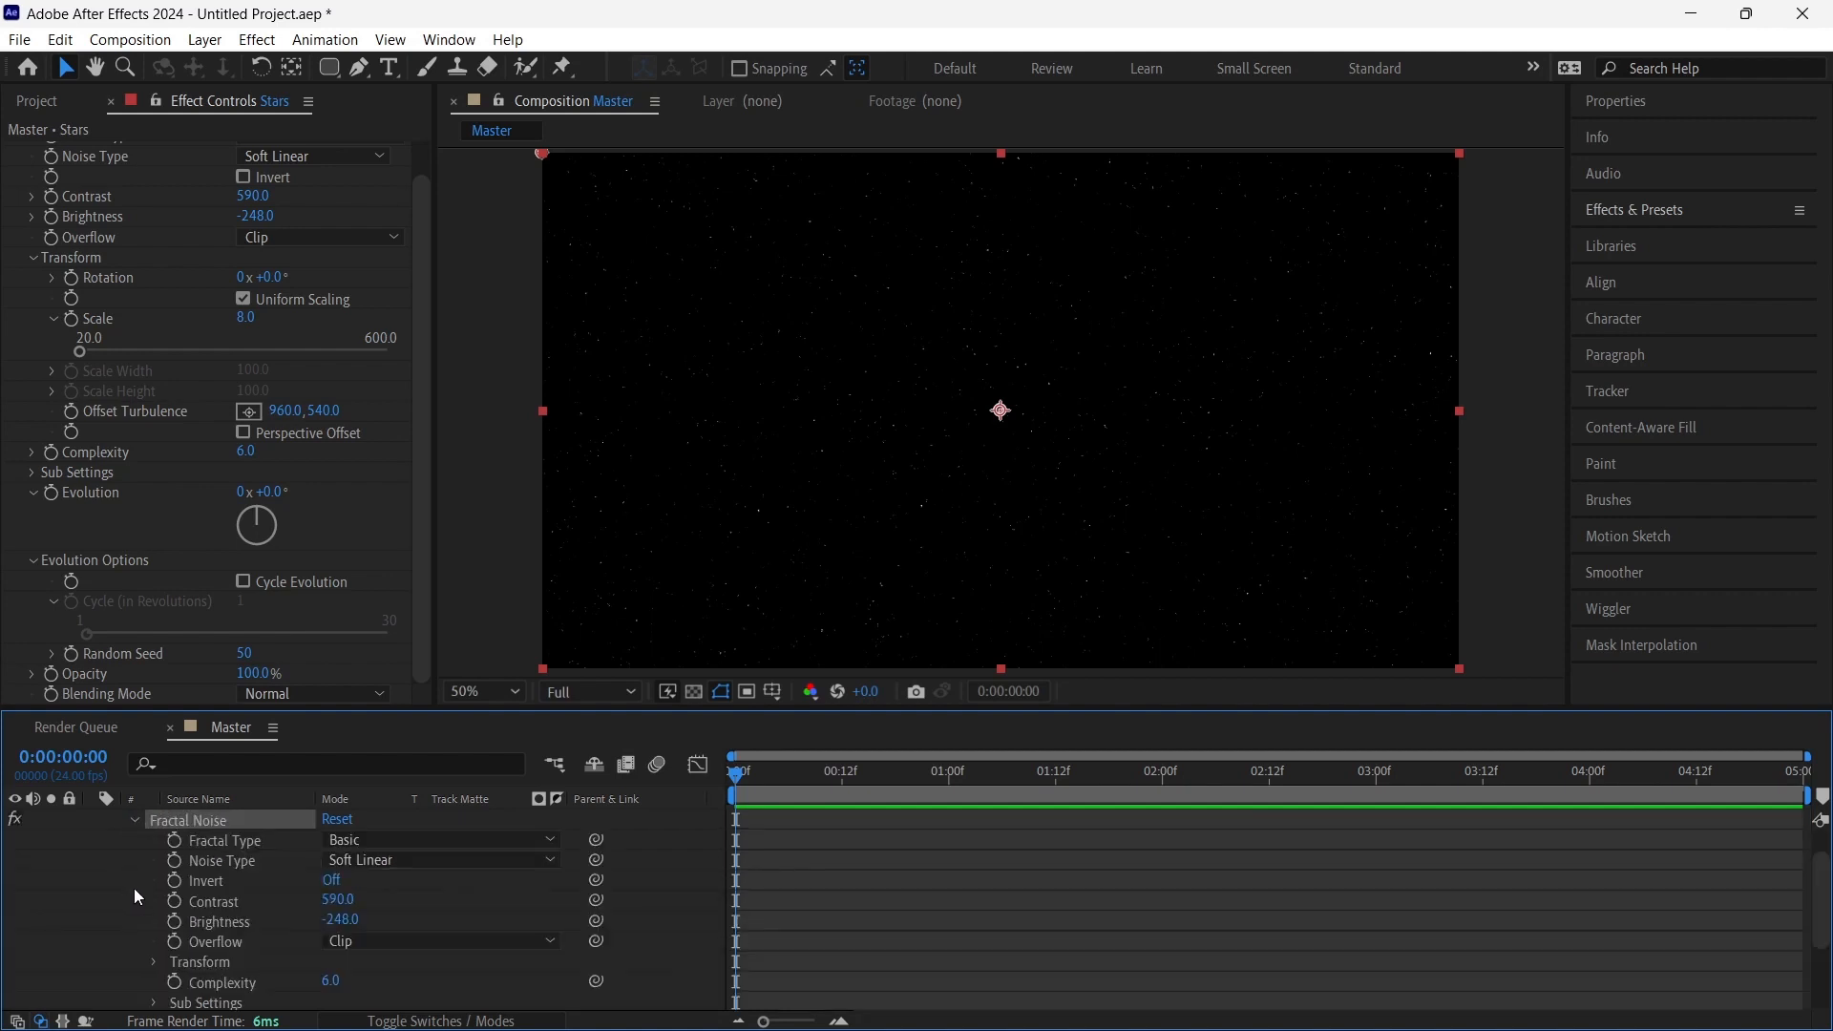
scroll(134, 888, "down", 2)
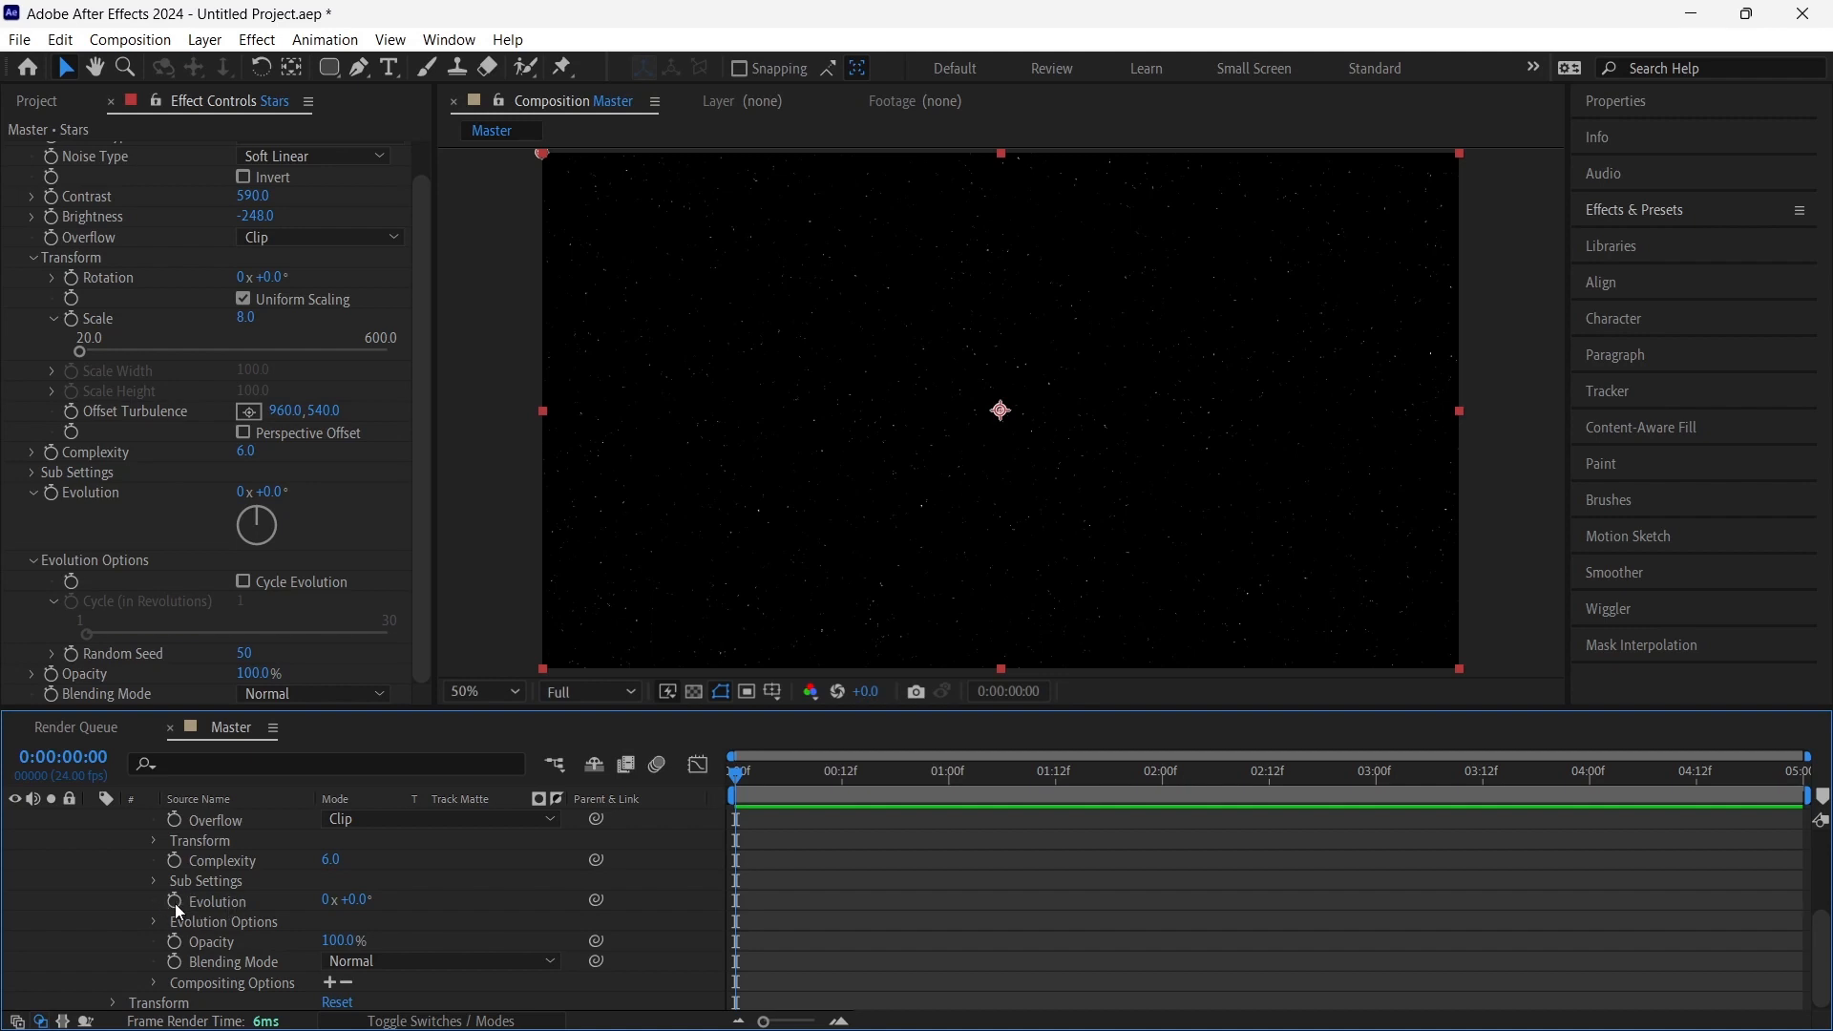
left_click(175, 902)
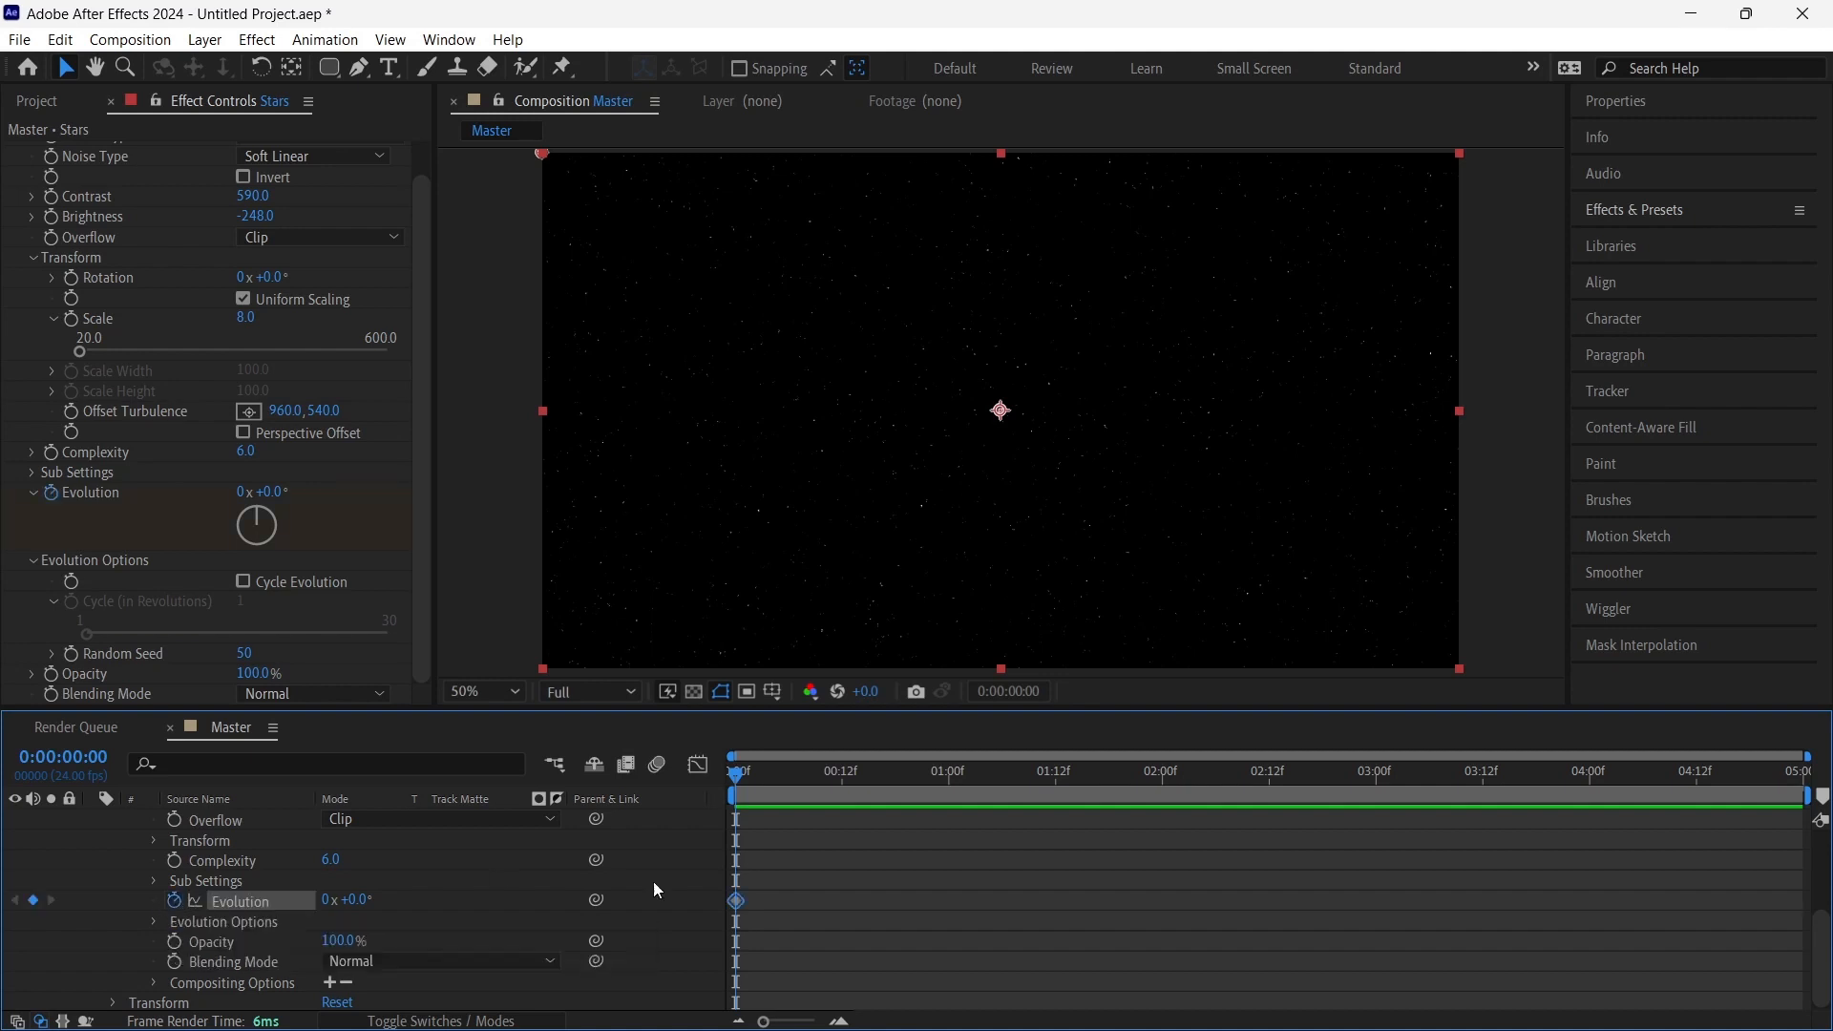
left_click(326, 901)
left_click(437, 905)
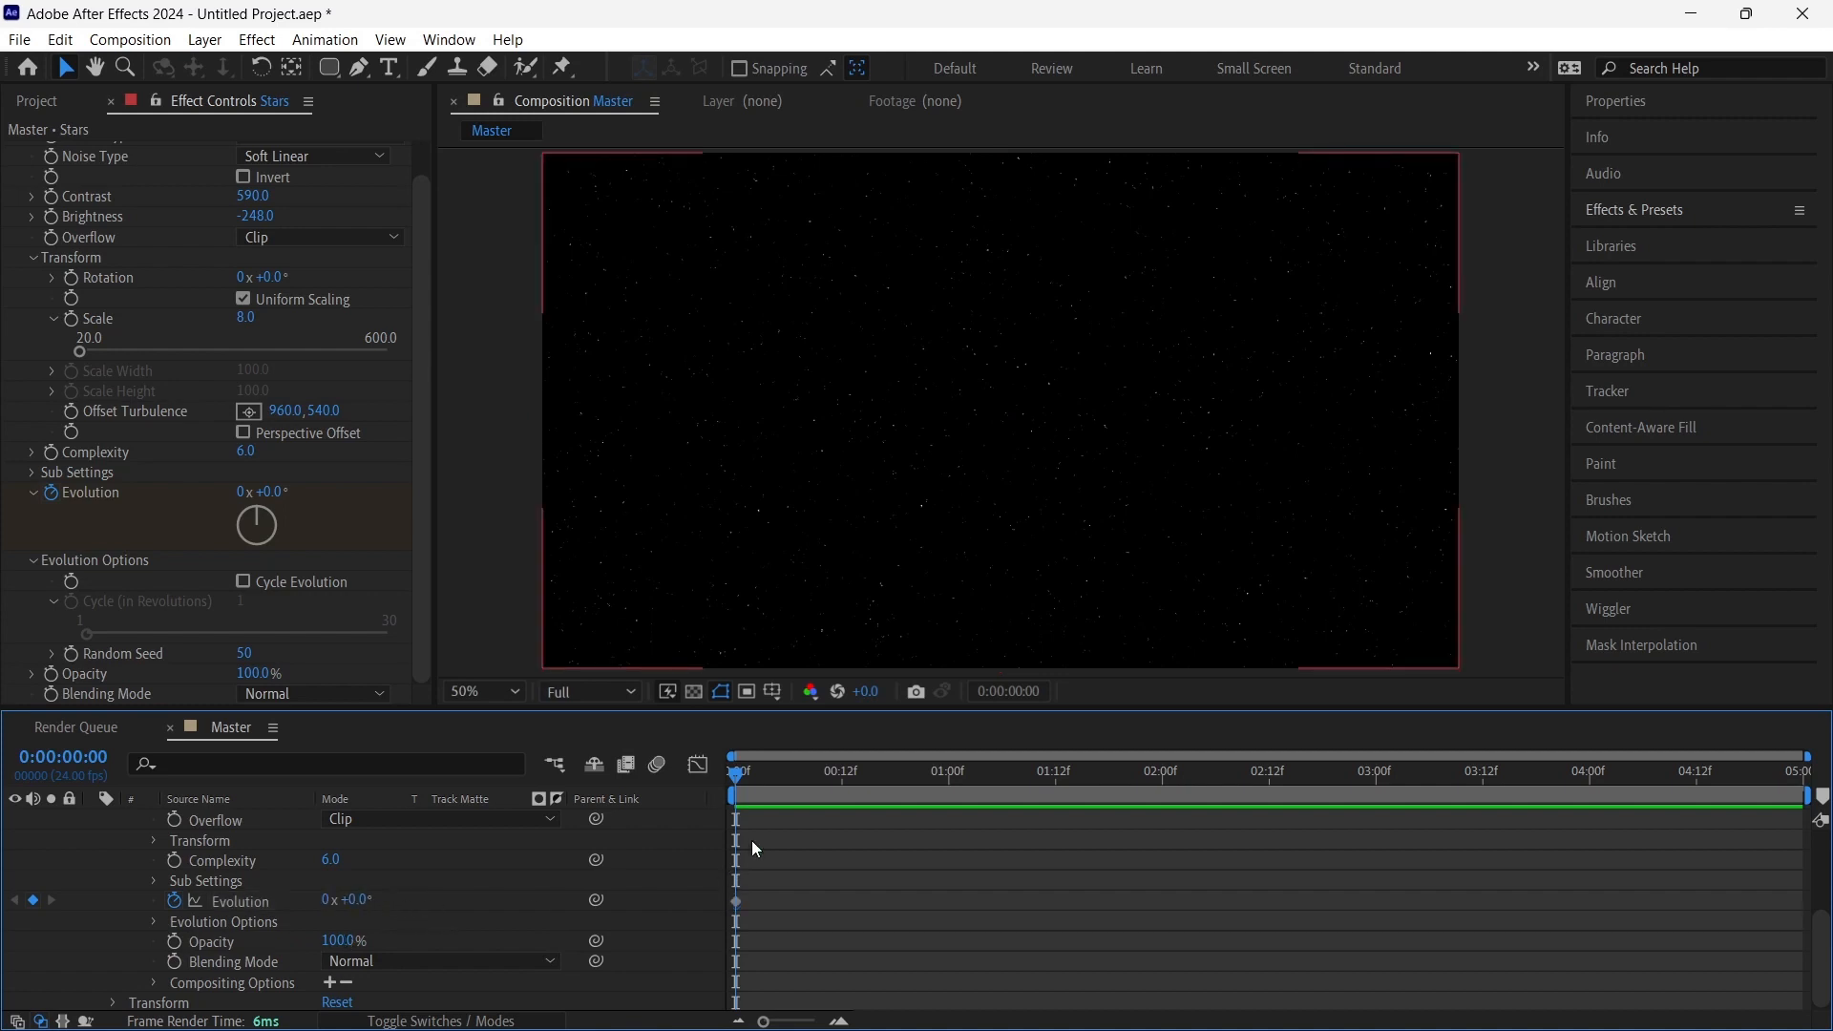
Add a second Evolution keyframe of 5x+0.0° at 0:00:04:23
left_click_drag(738, 771, 1797, 859)
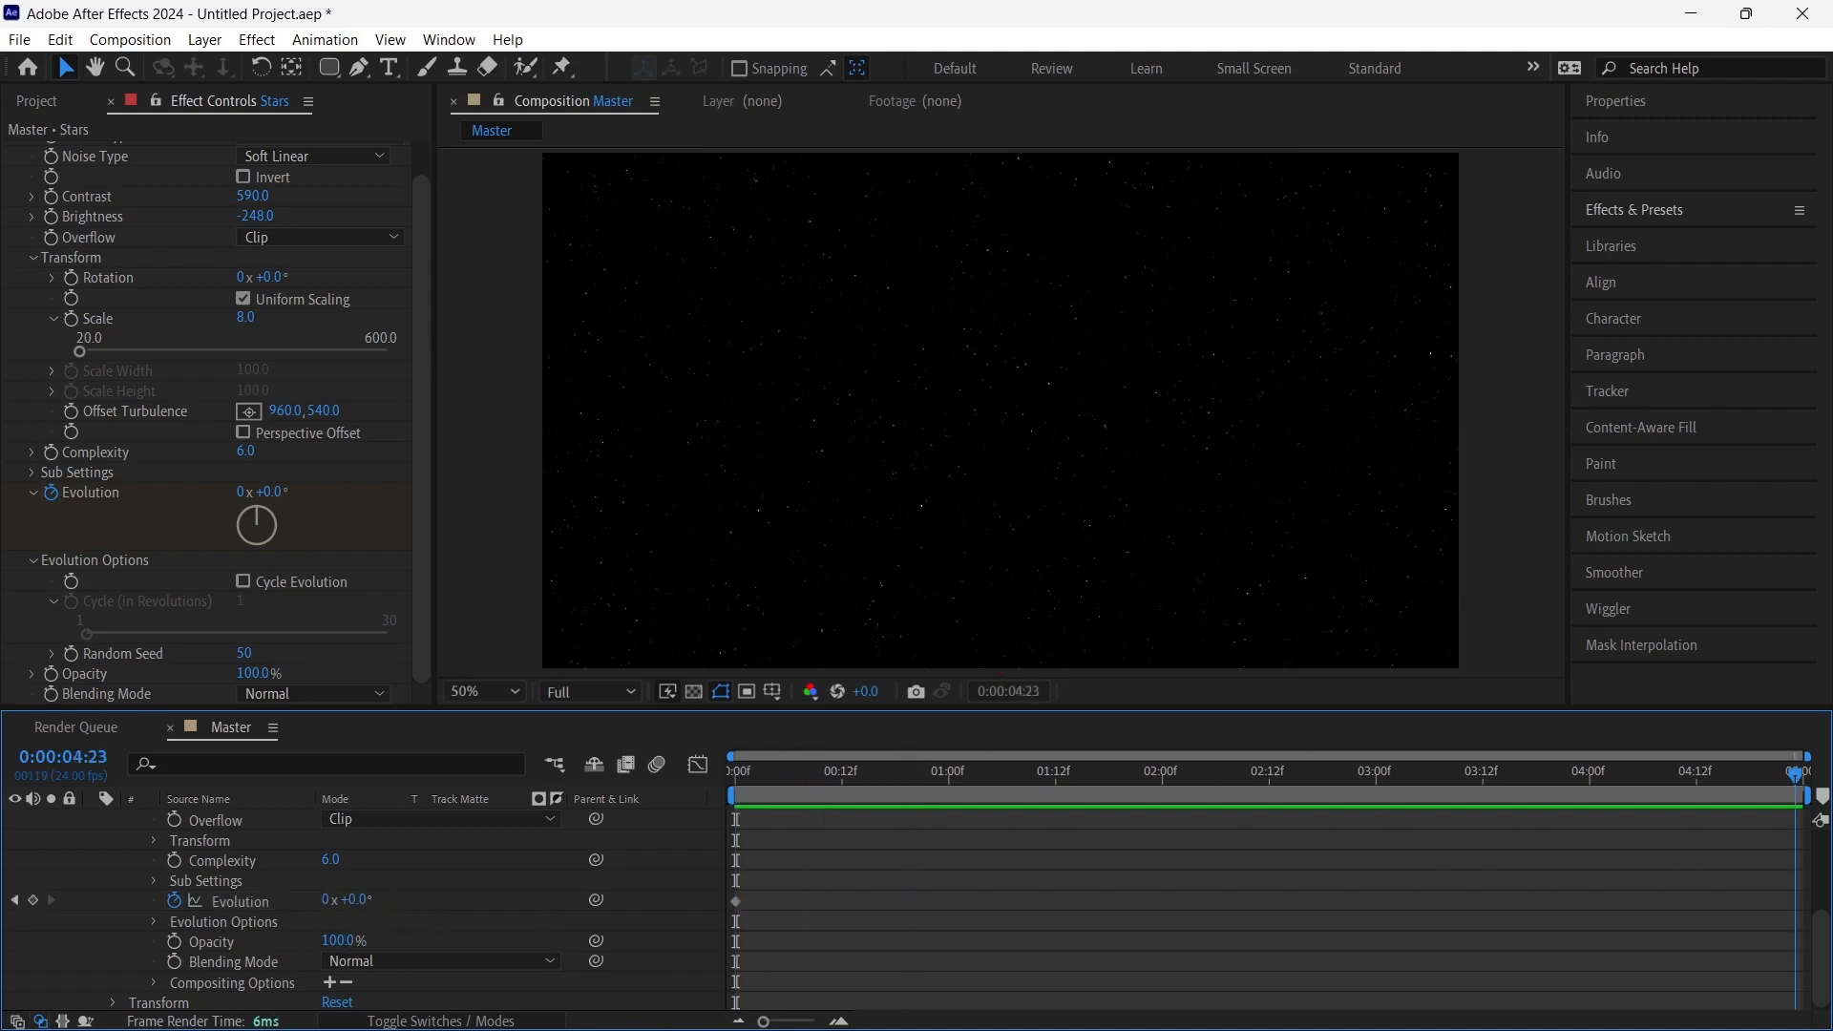
left_click(325, 901)
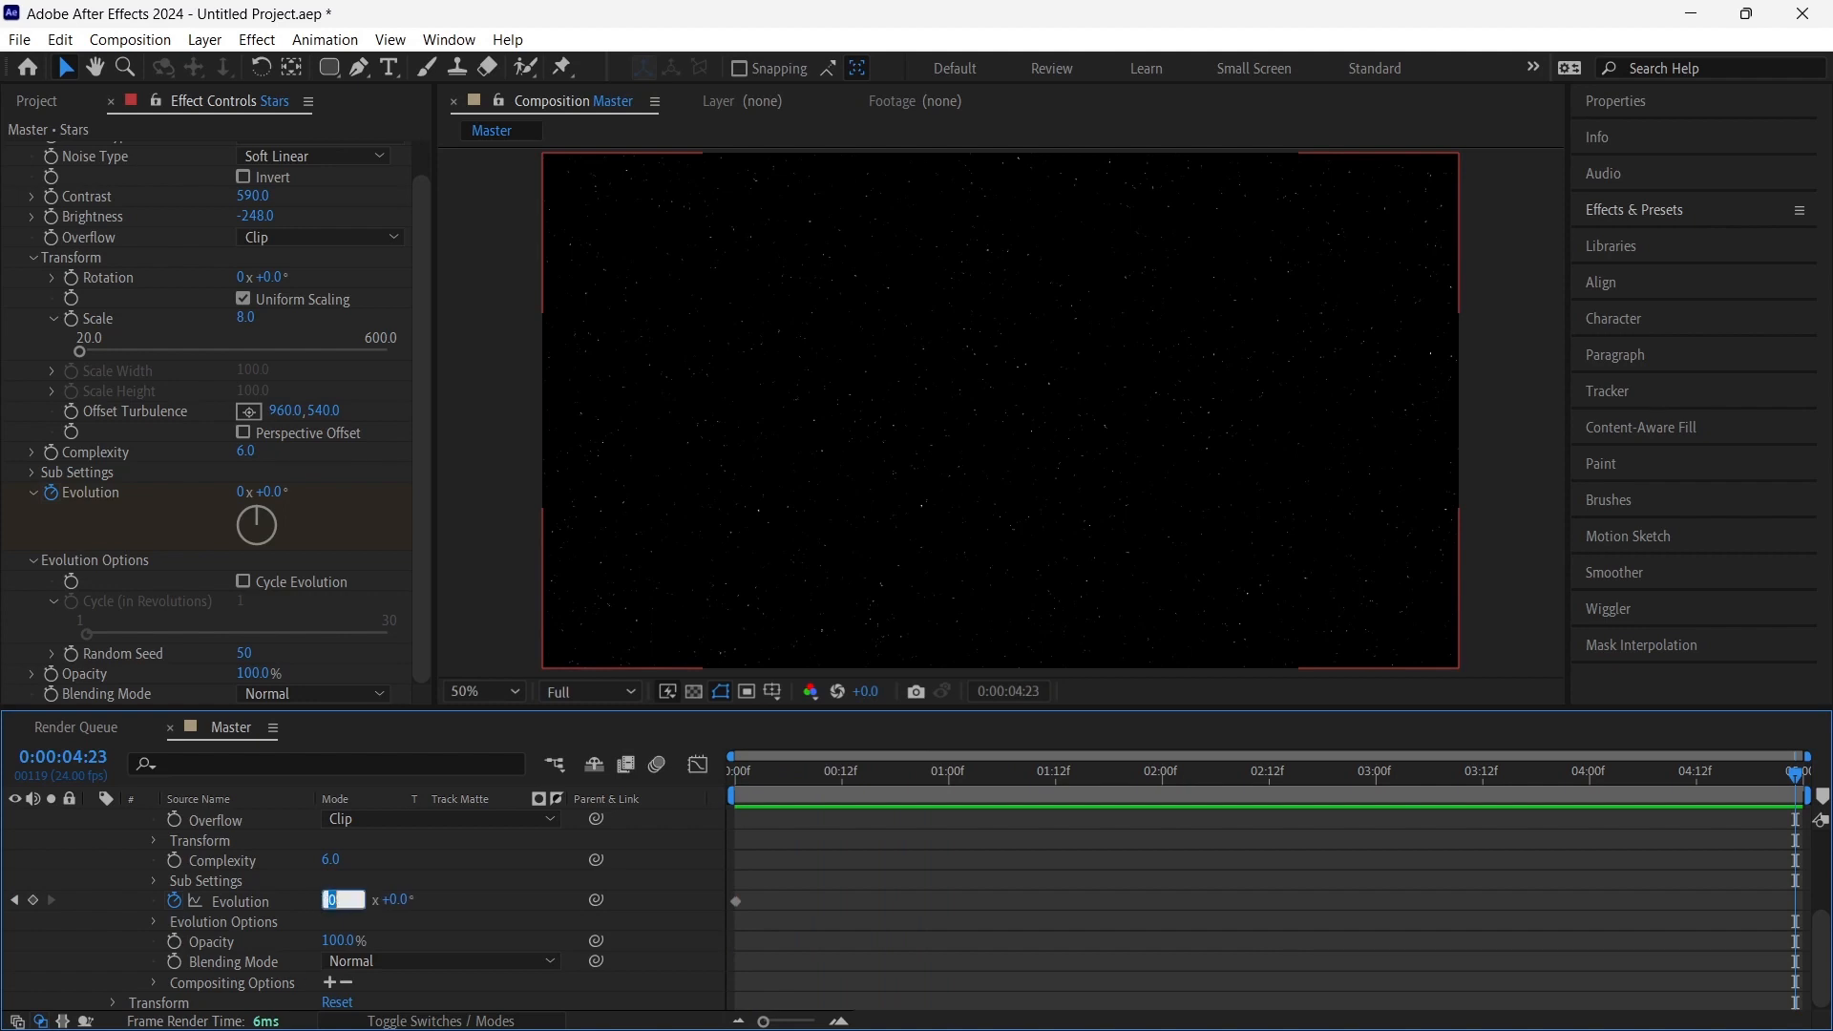
type("5")
key("Return")
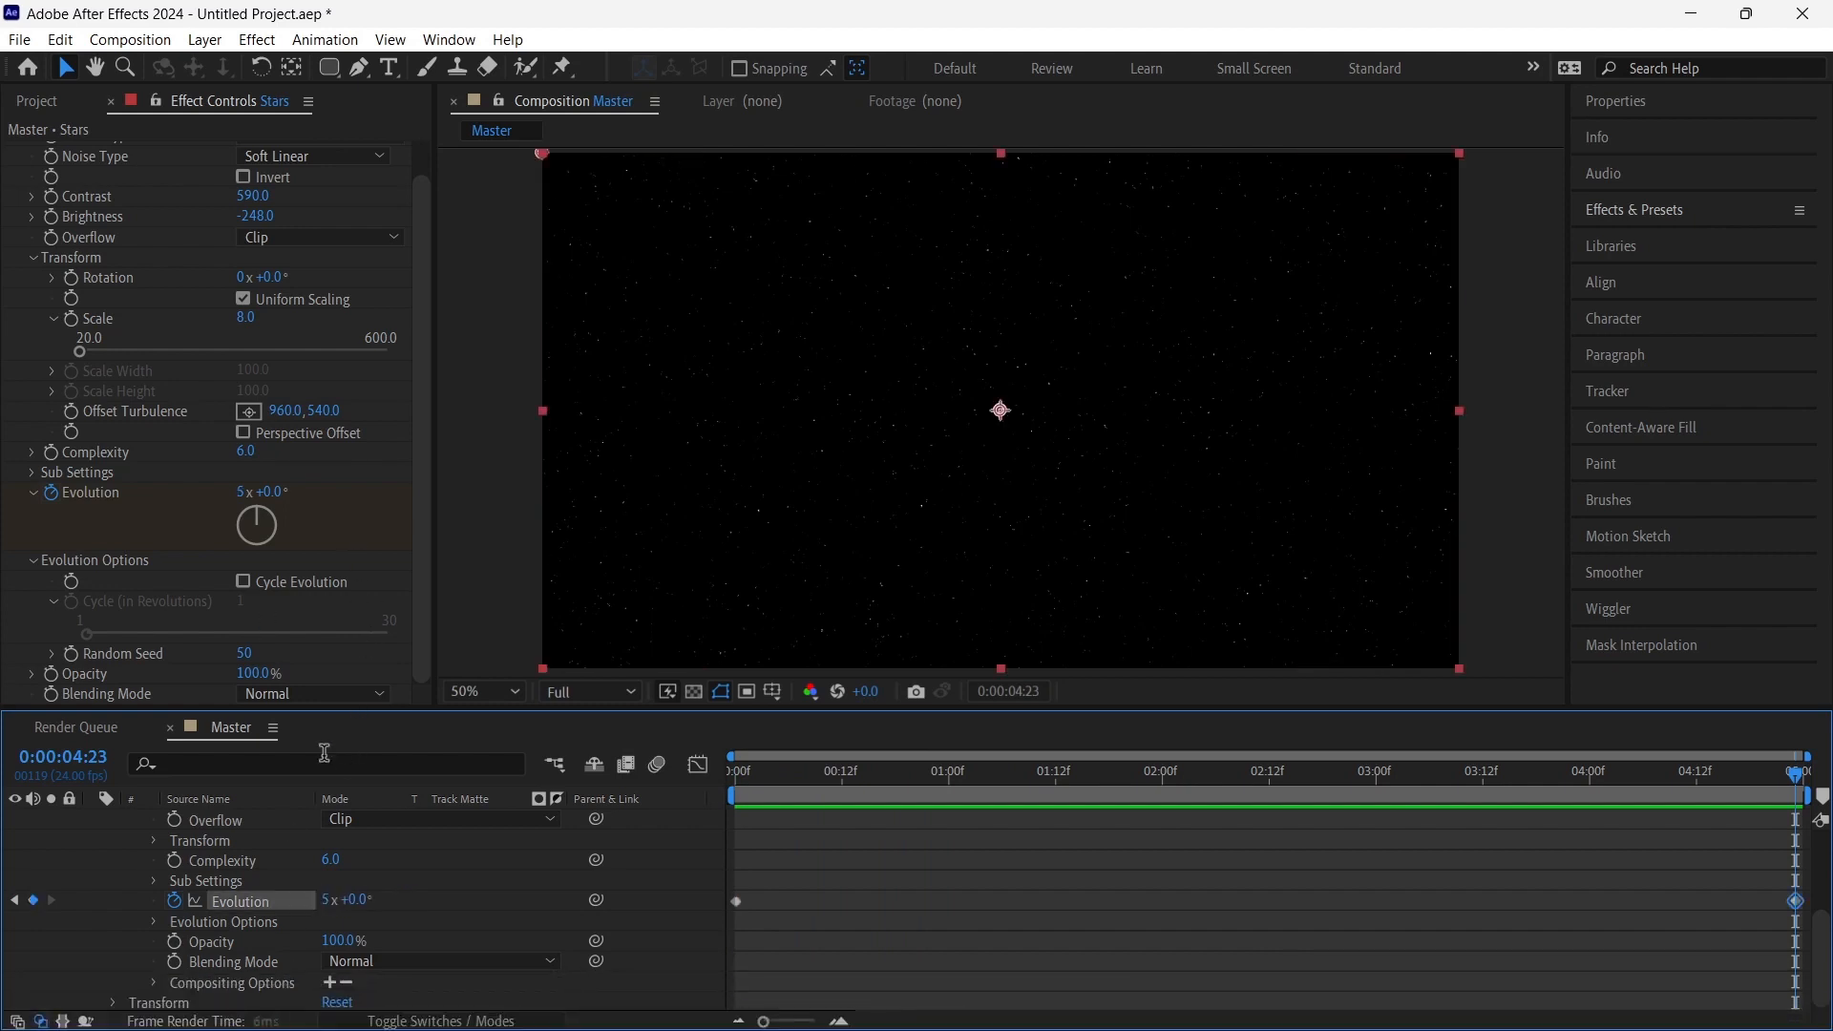
Preview the star animation from the first frame and return to 0:00:00:00
left_click(731, 775)
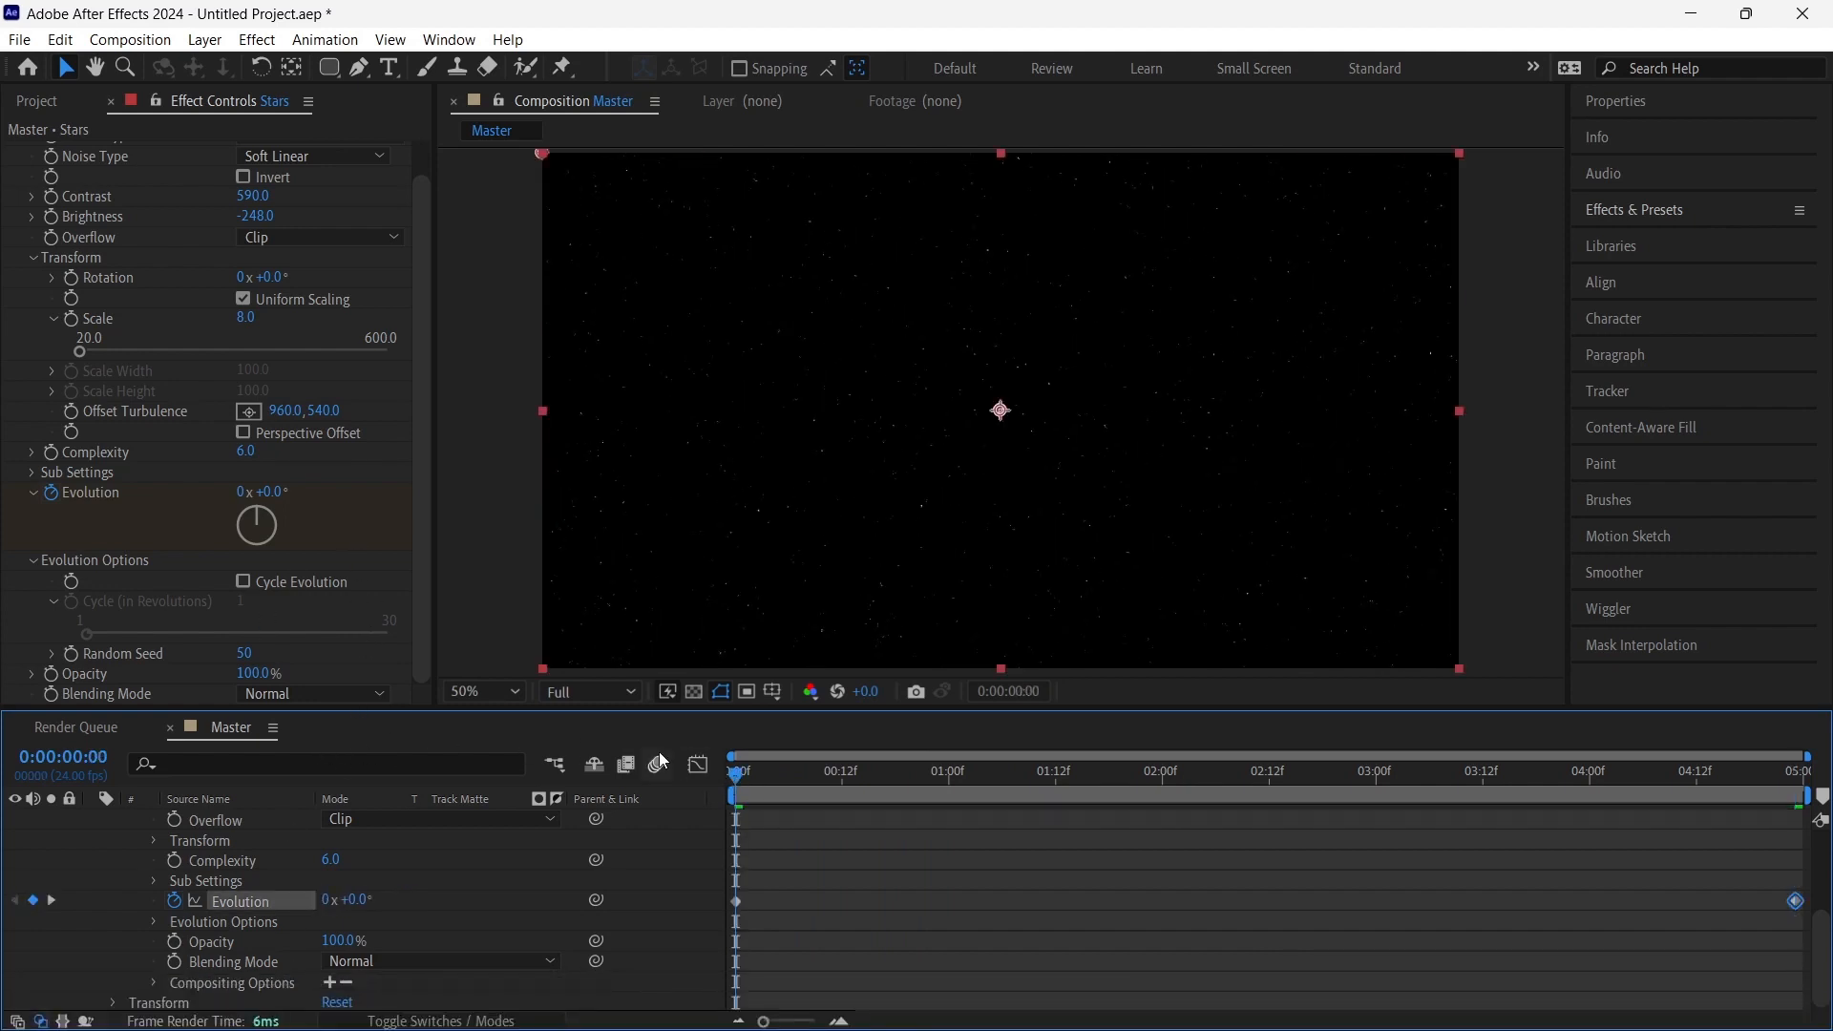
key("space")
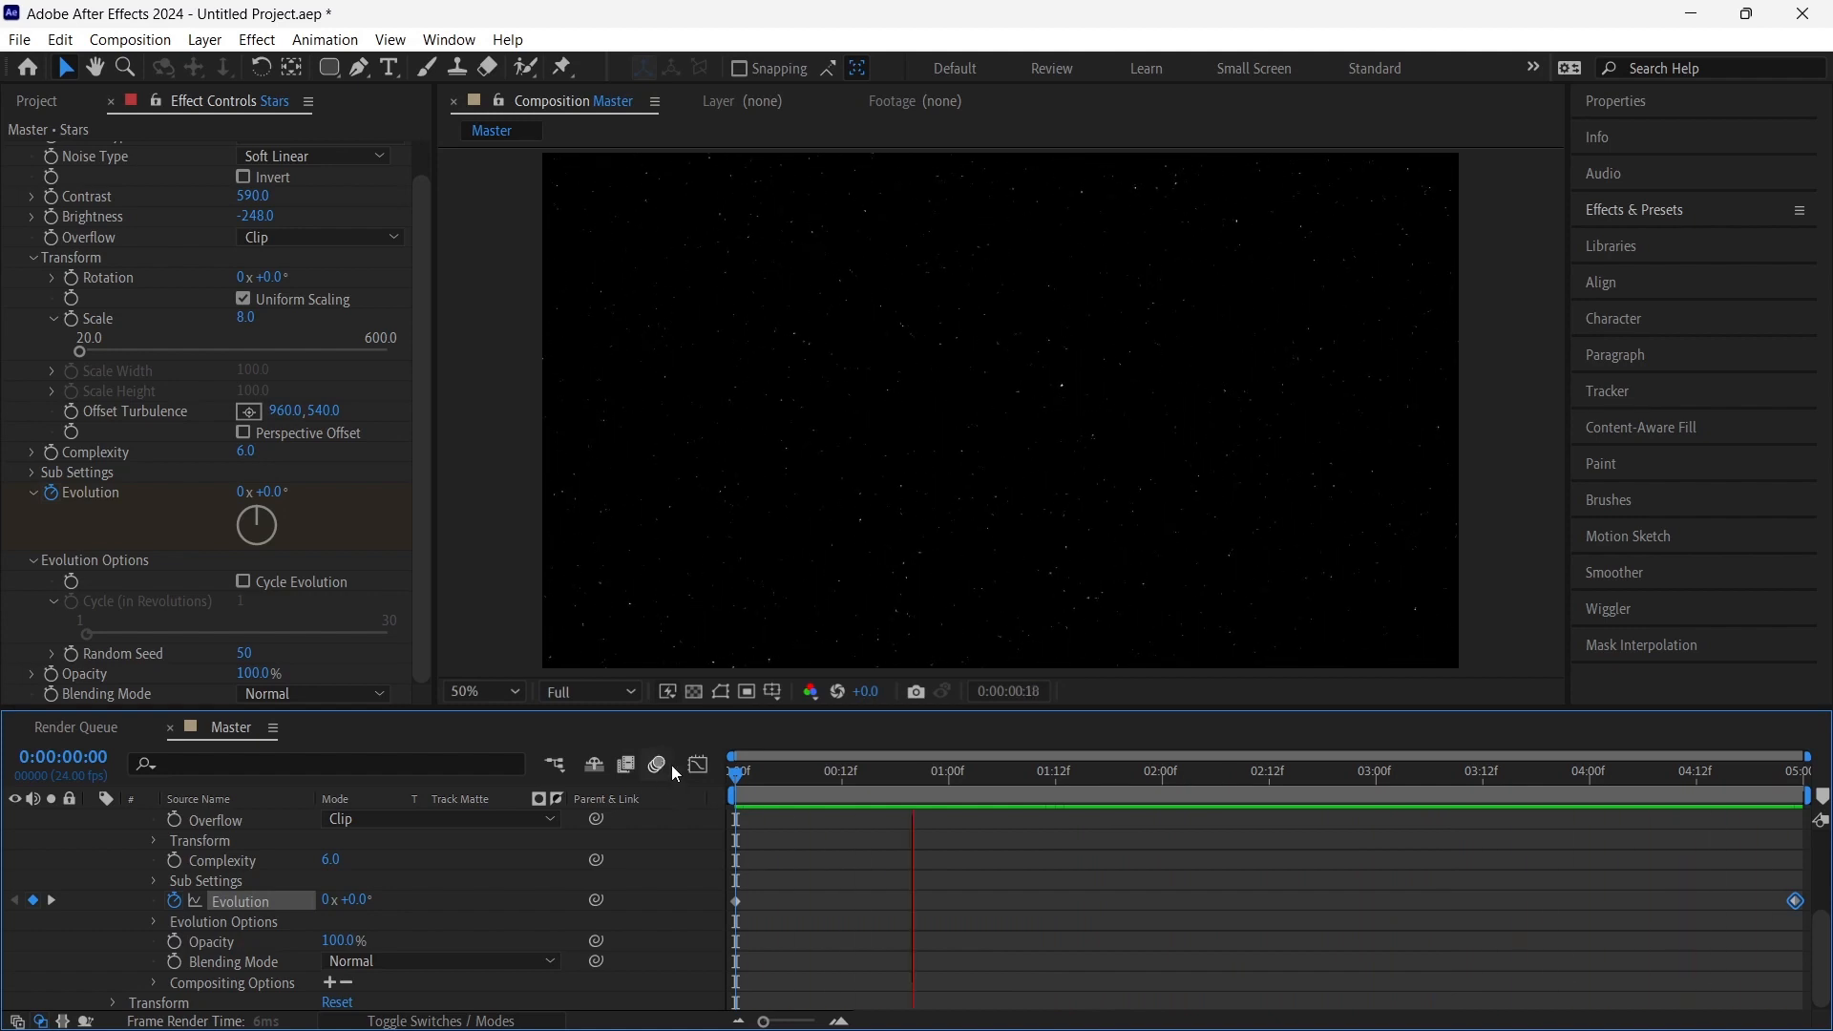
key("space")
left_click(732, 775)
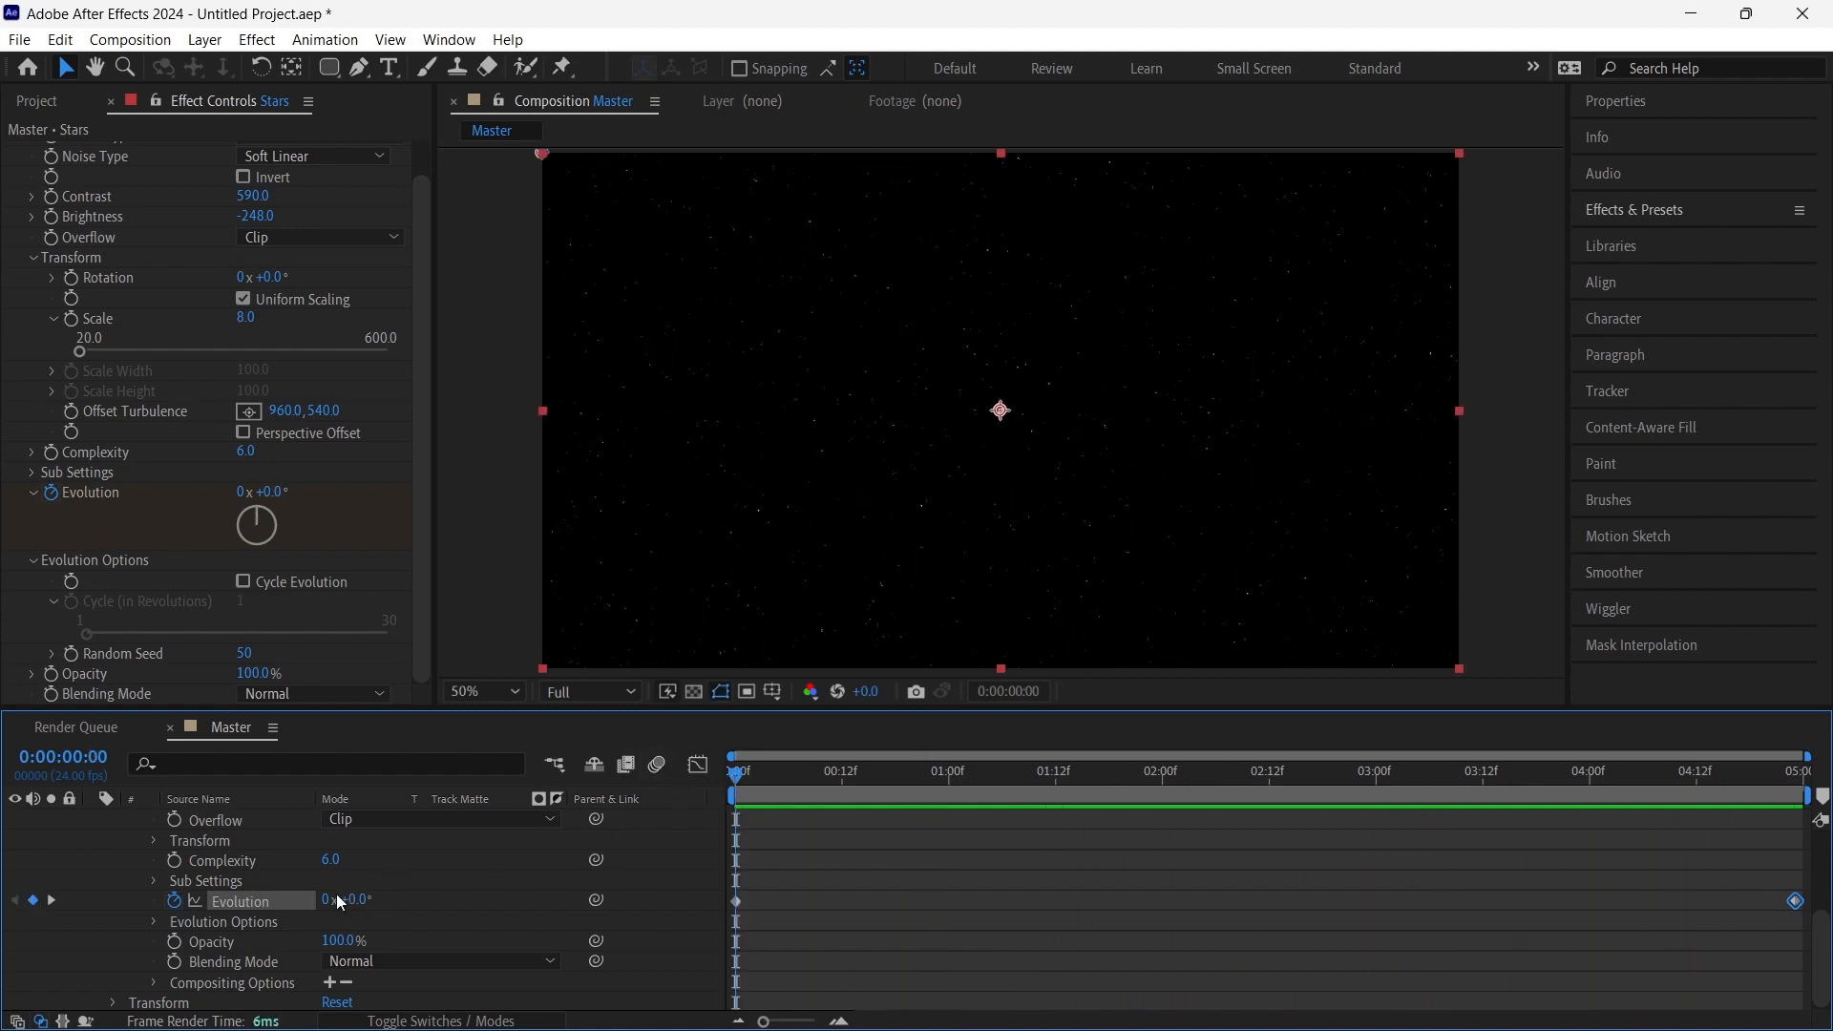
Set the Evolution keyframe at 0:00:04:23 to 2x+0.0° and return to 0:00:00:00
left_click_drag(744, 788, 1800, 811)
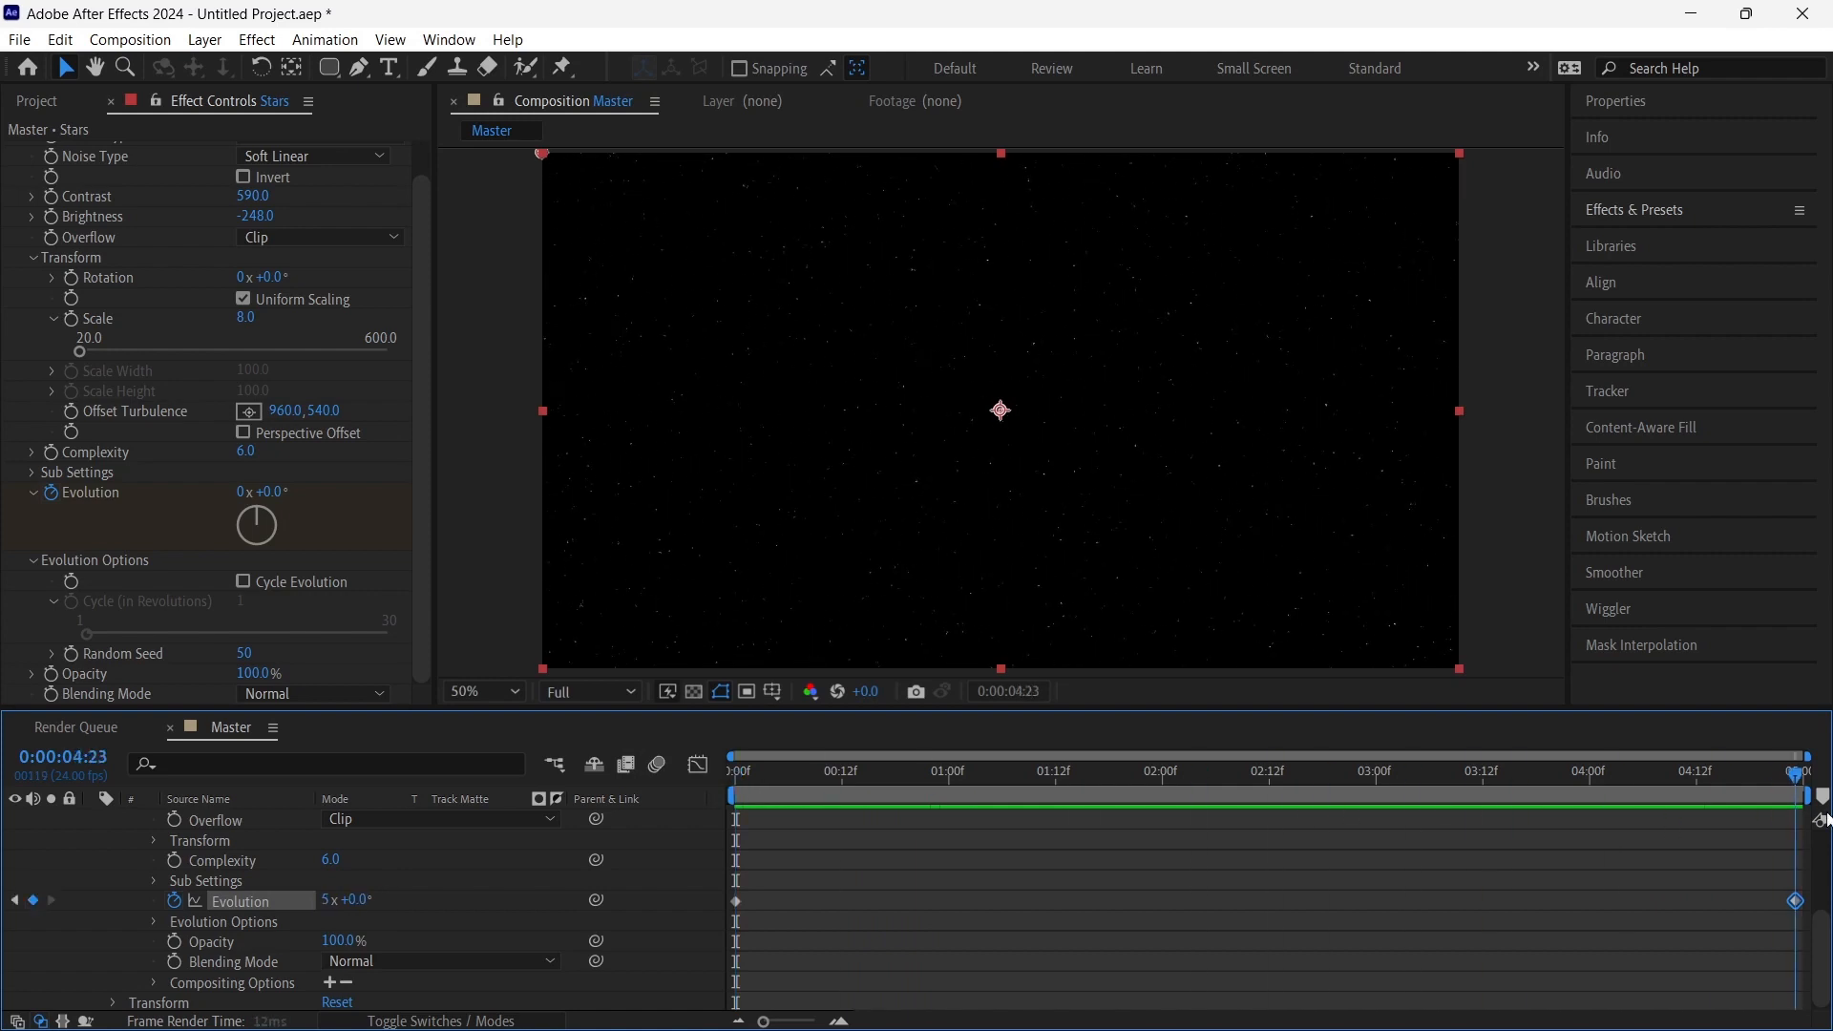
left_click(325, 901)
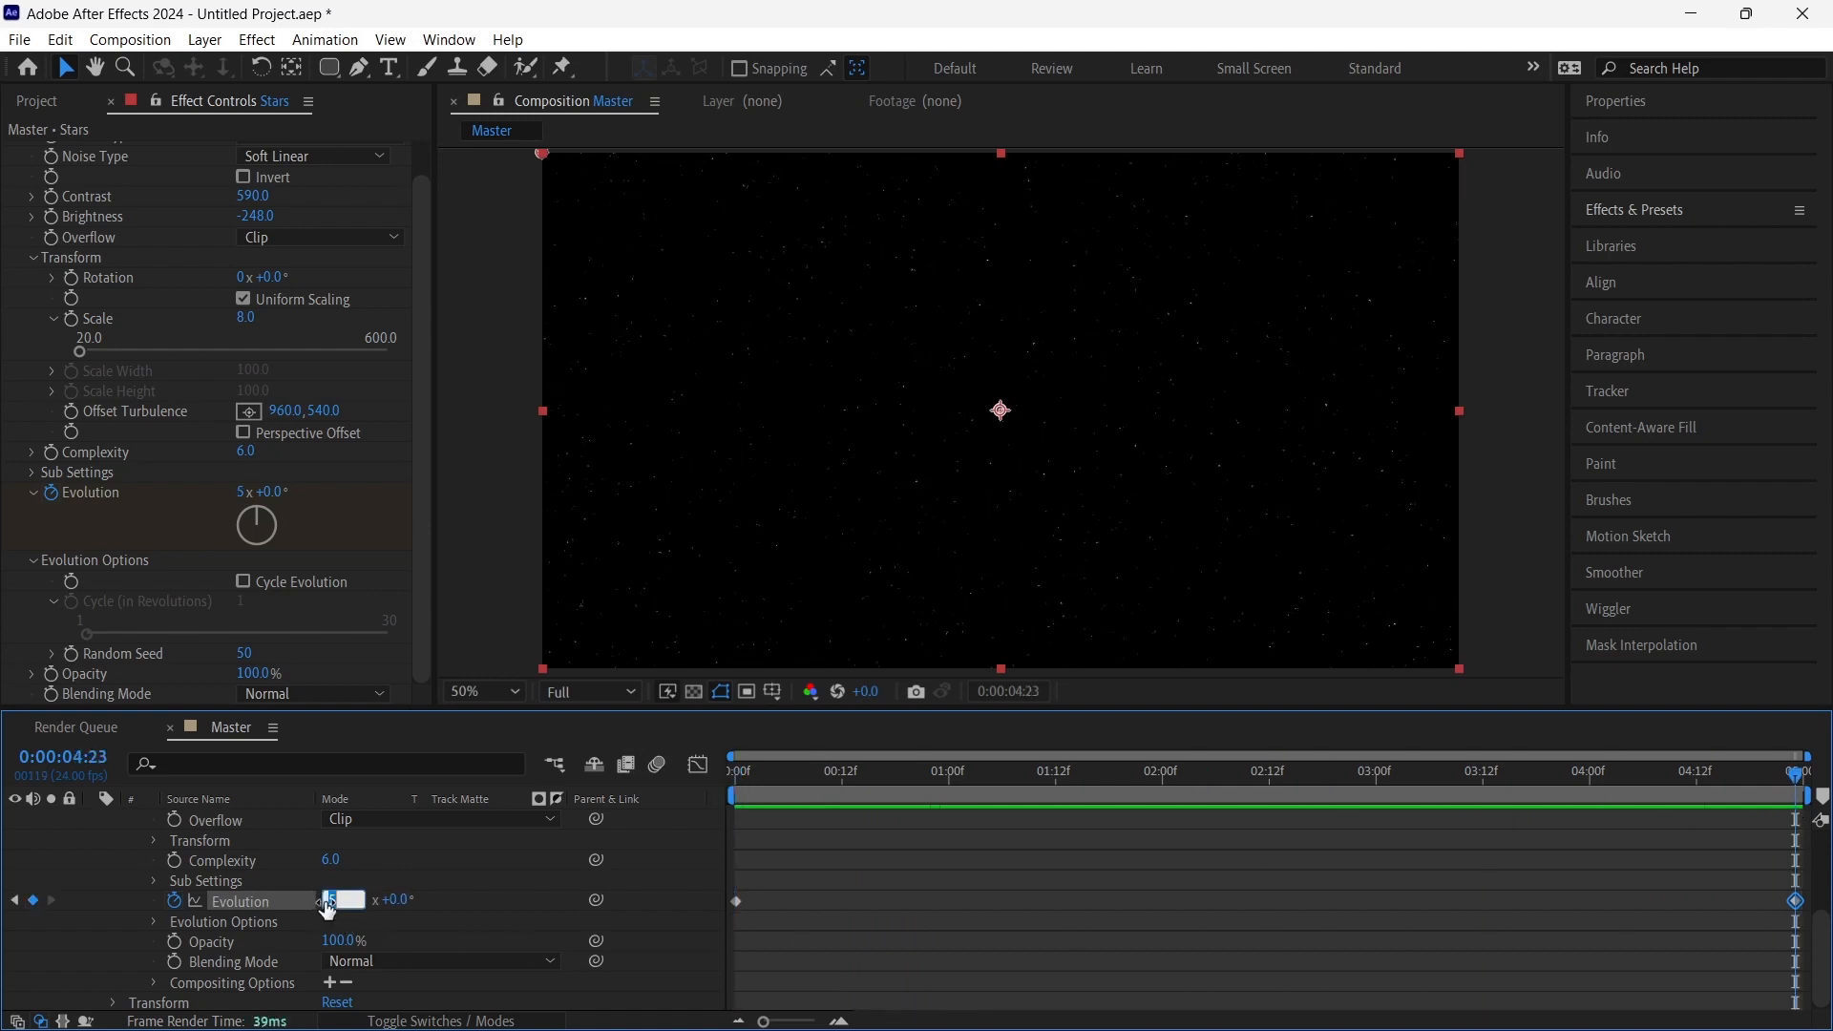
type("2")
key("Return")
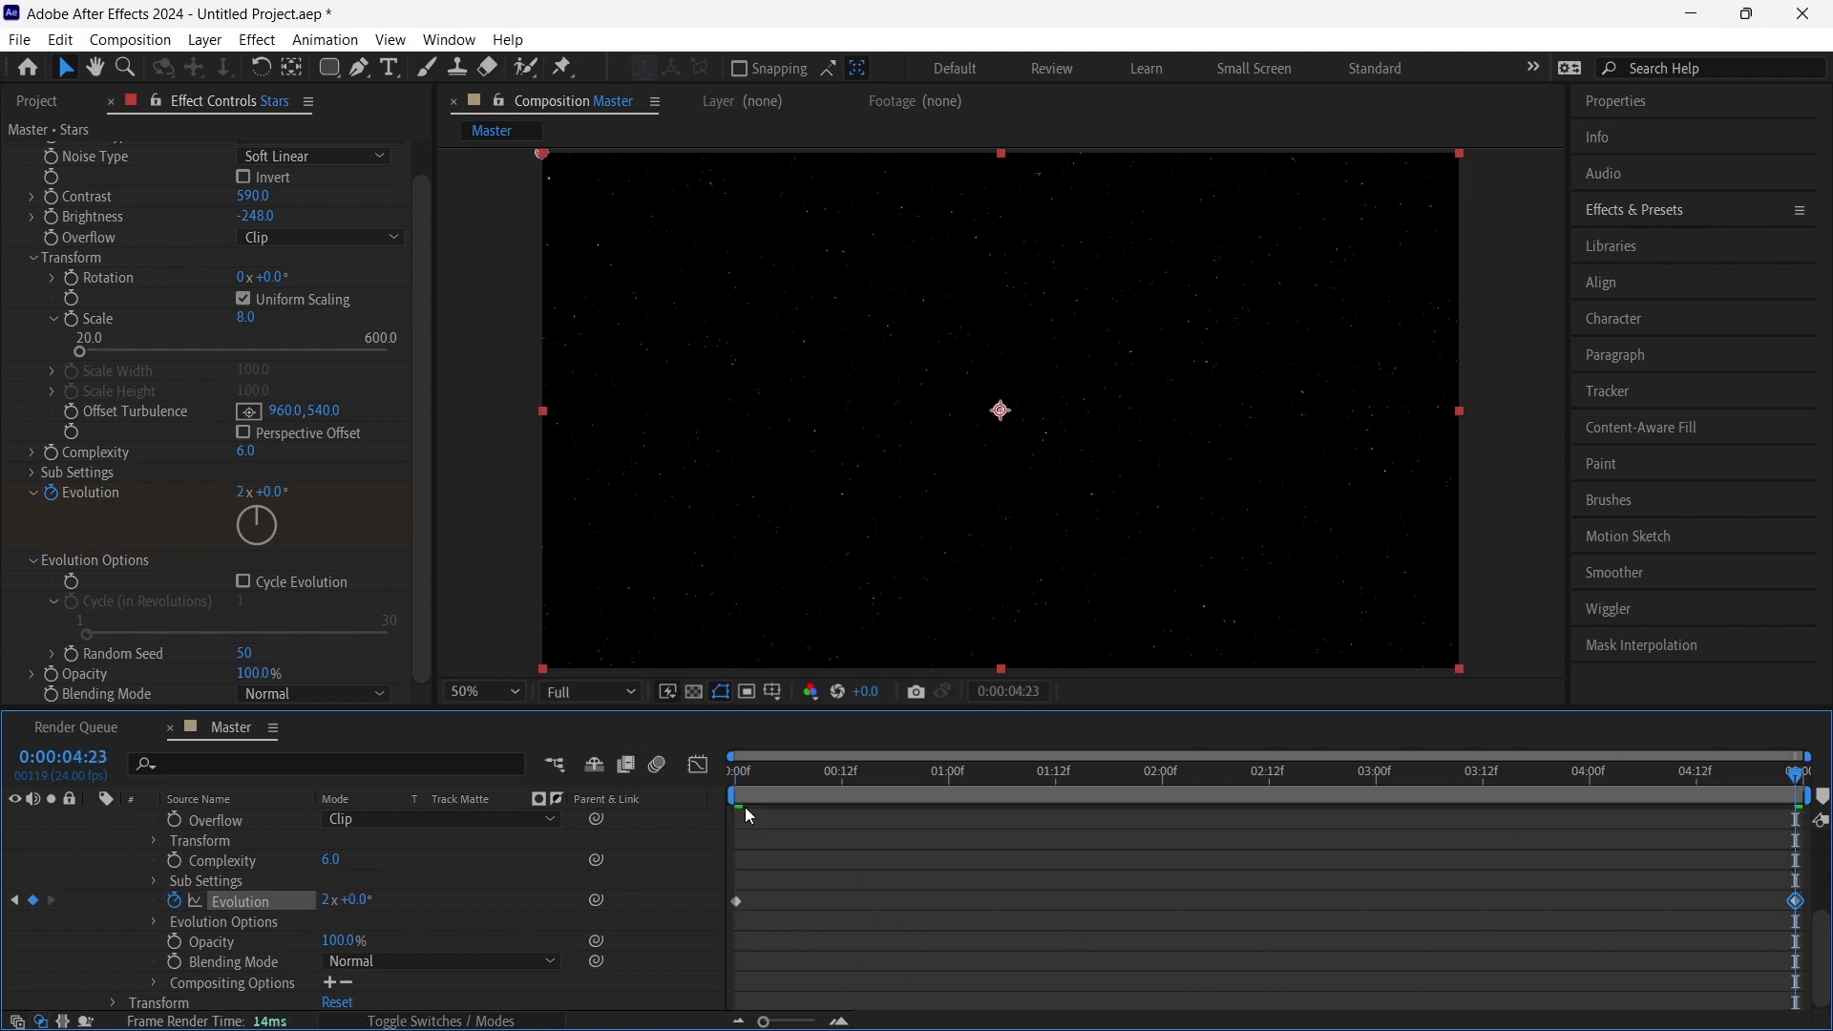
left_click(734, 776)
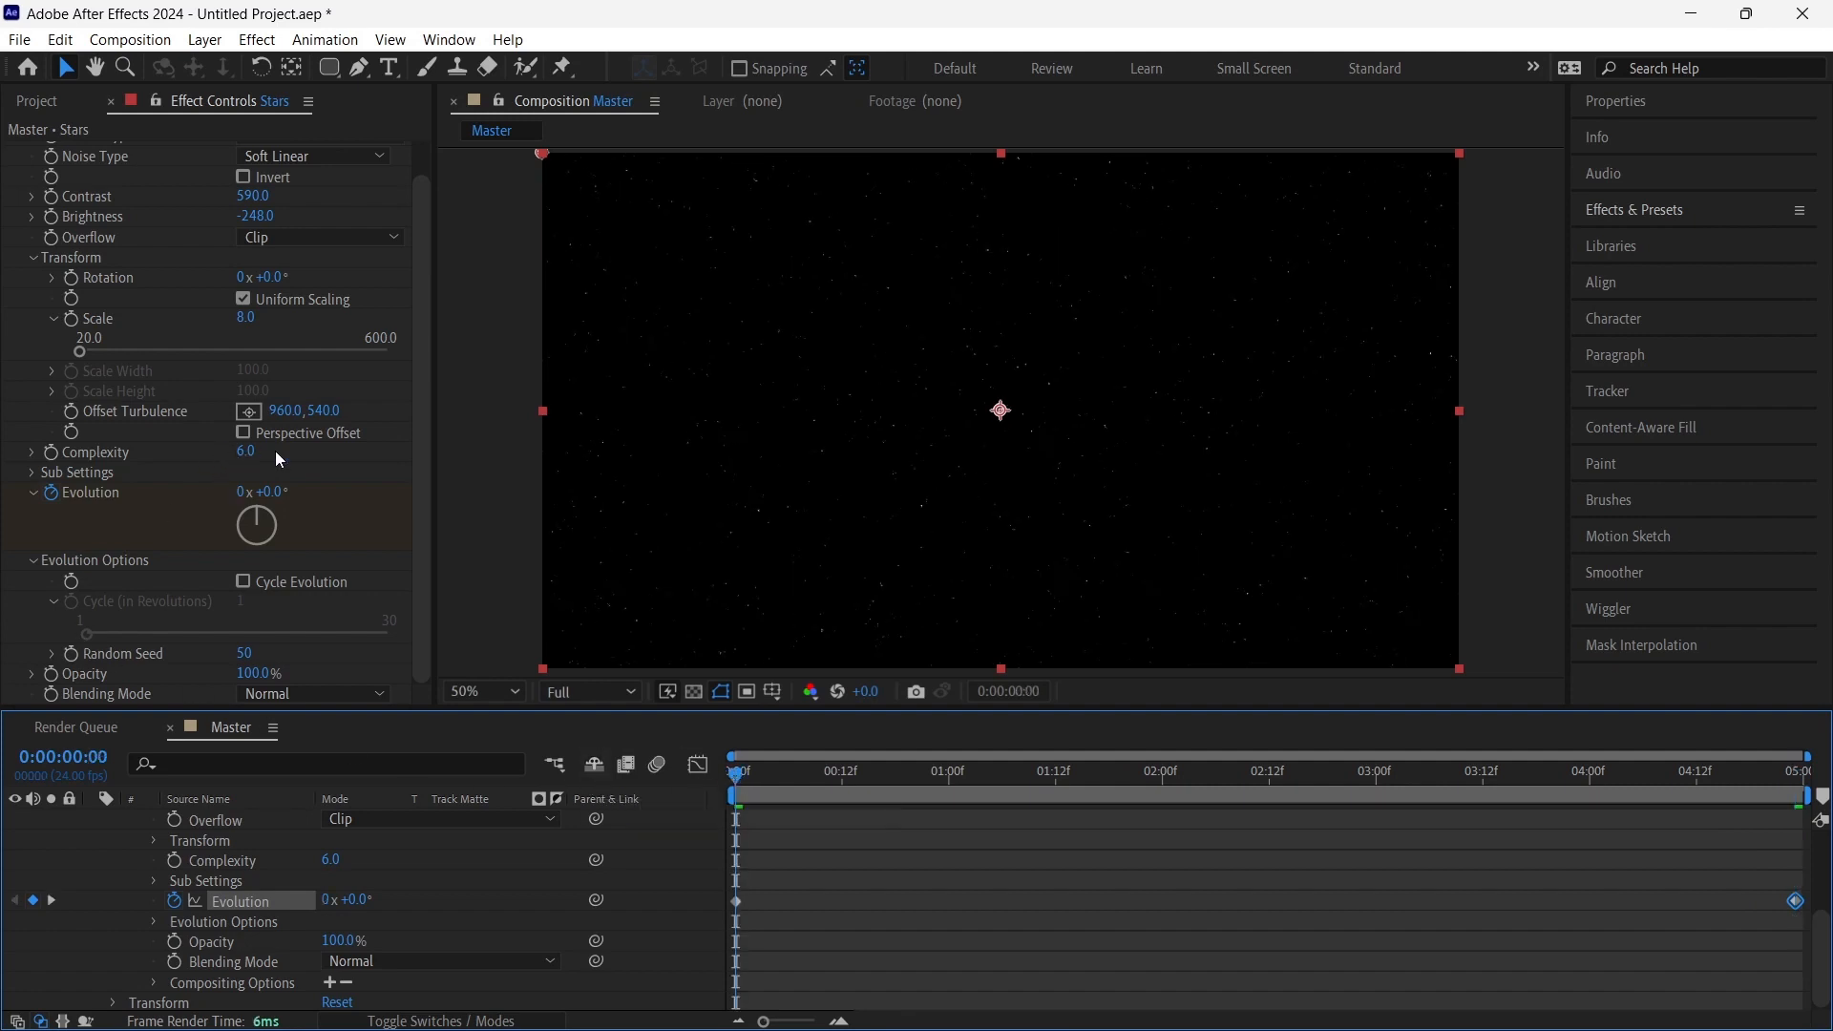
Find the Gaussian Blur effect in the effects library and apply it to the Stars layer
scroll(269, 395, "up", 1)
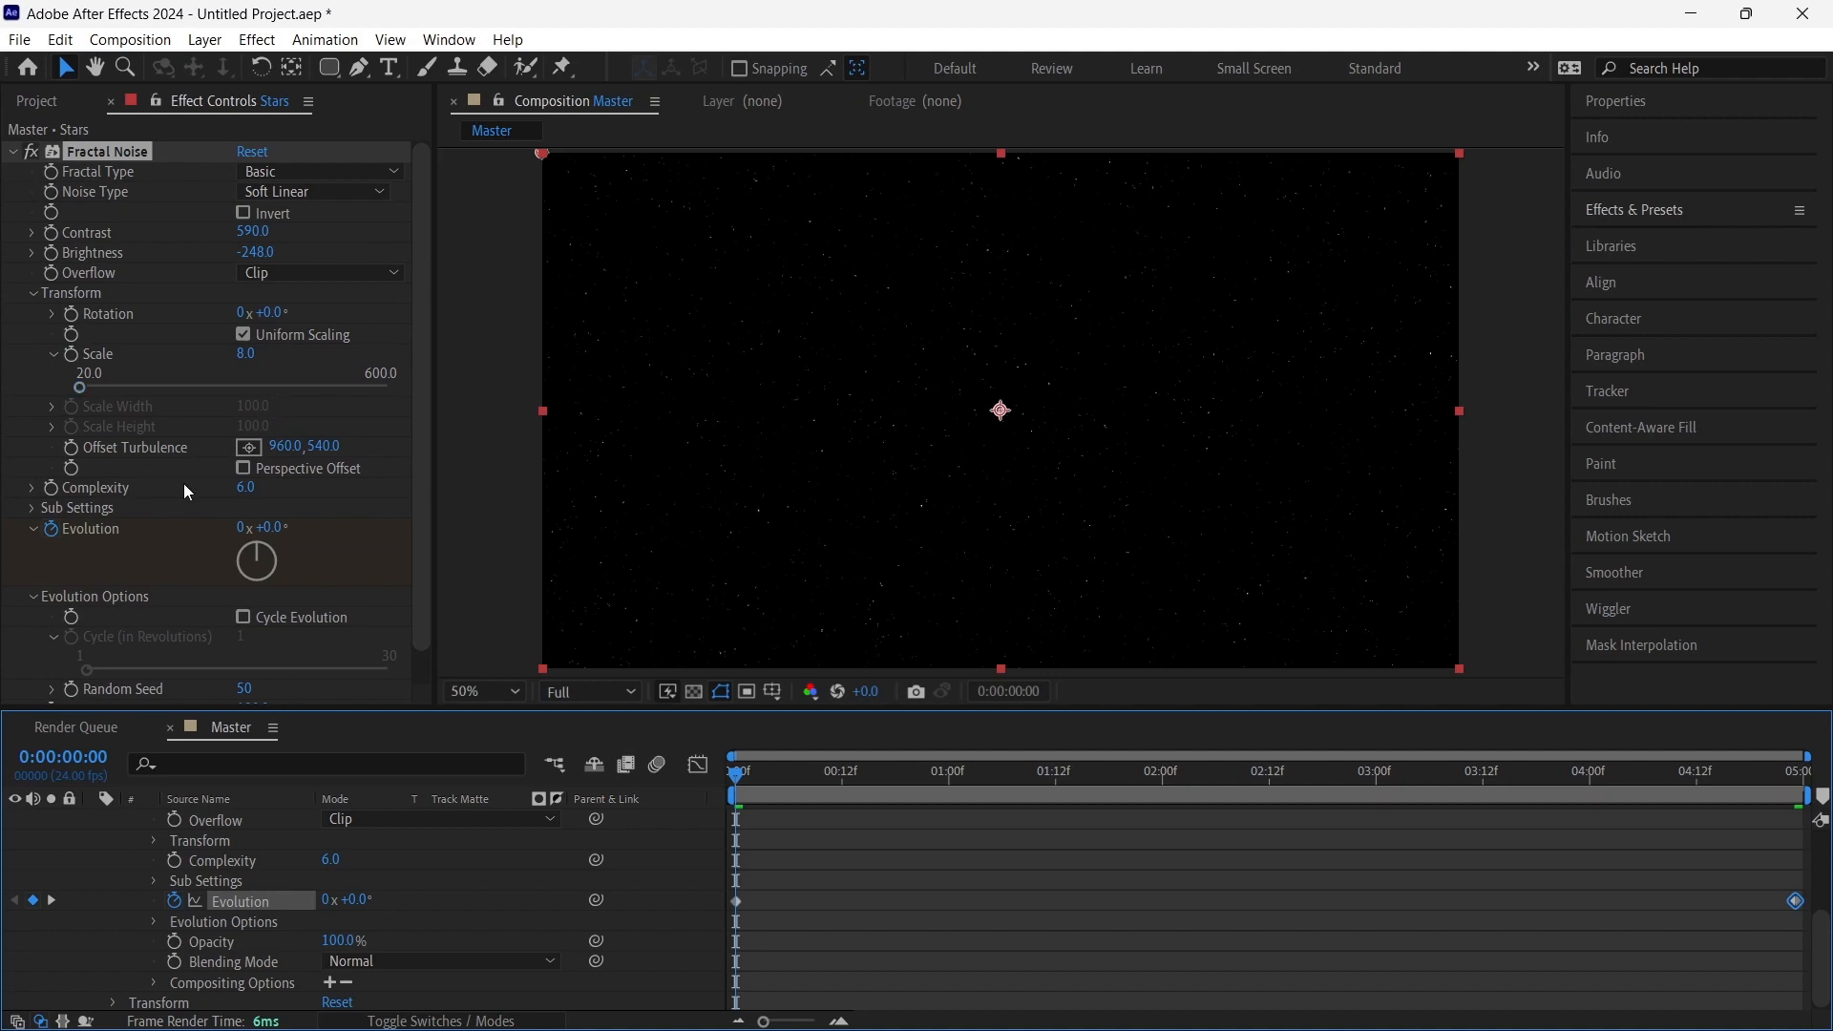
scroll(824, 466, "up", 3)
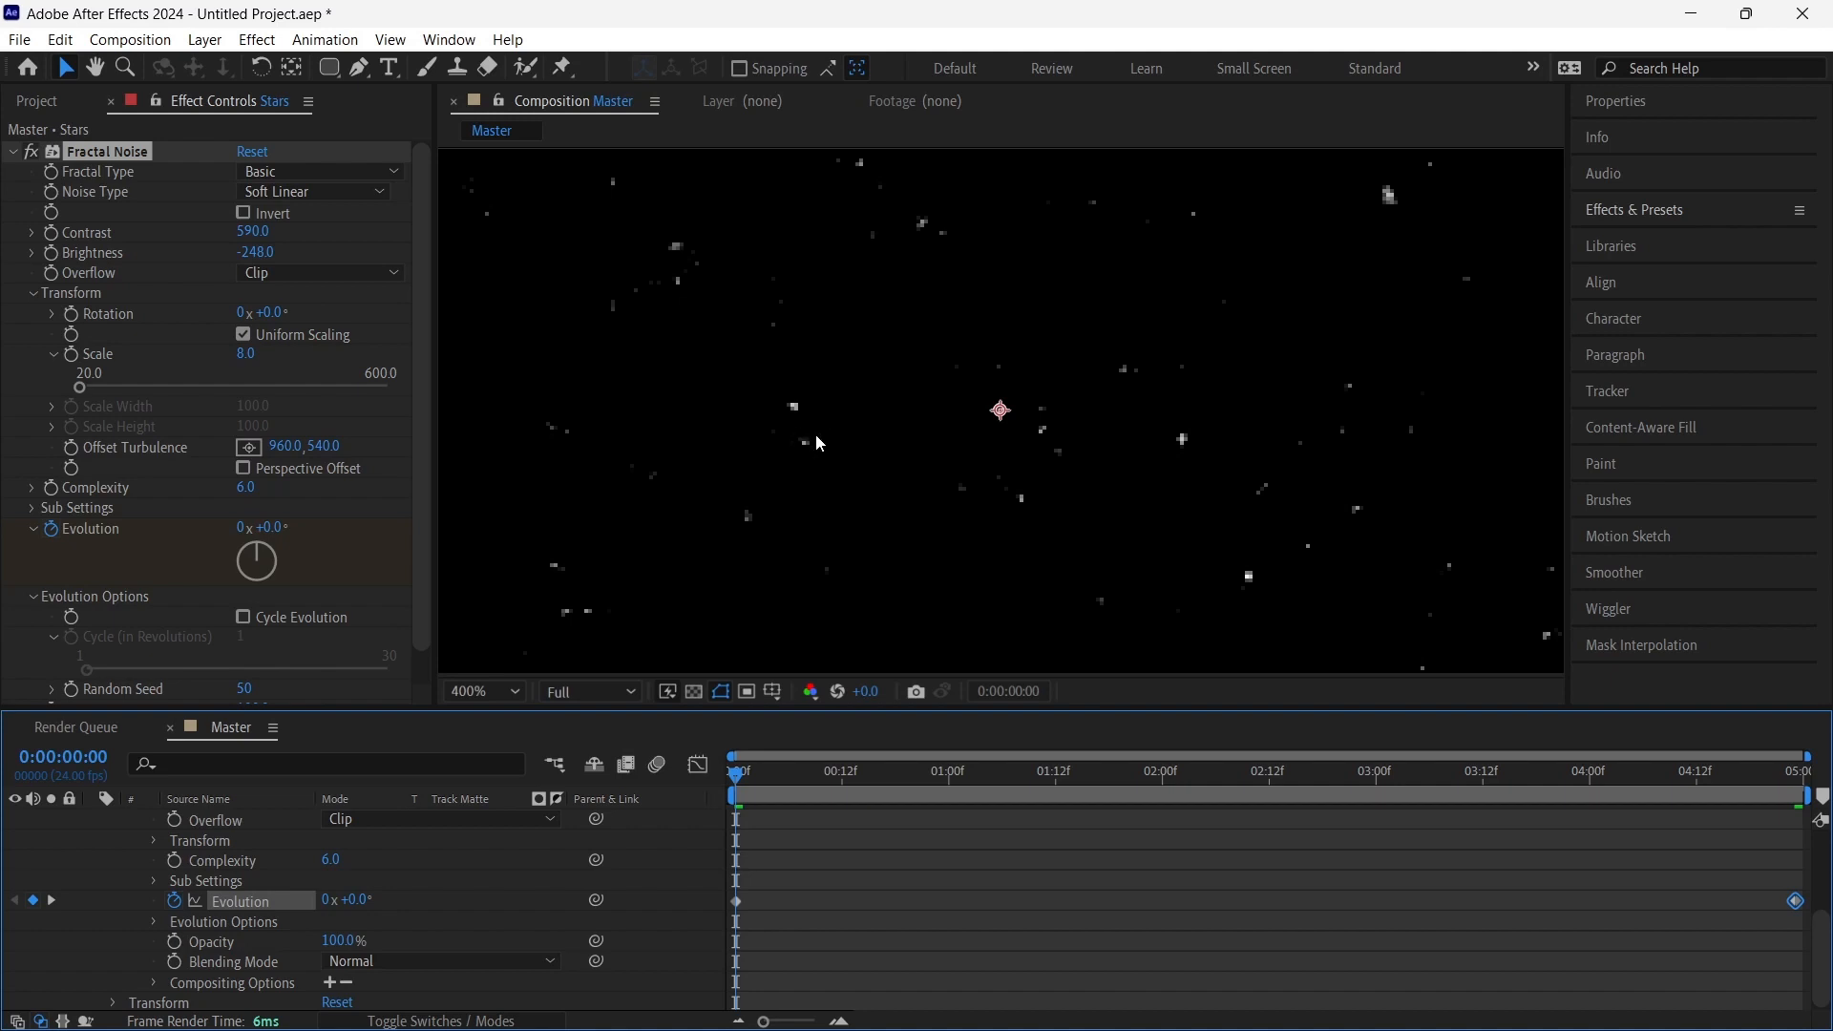
scroll(819, 444, "down", 2)
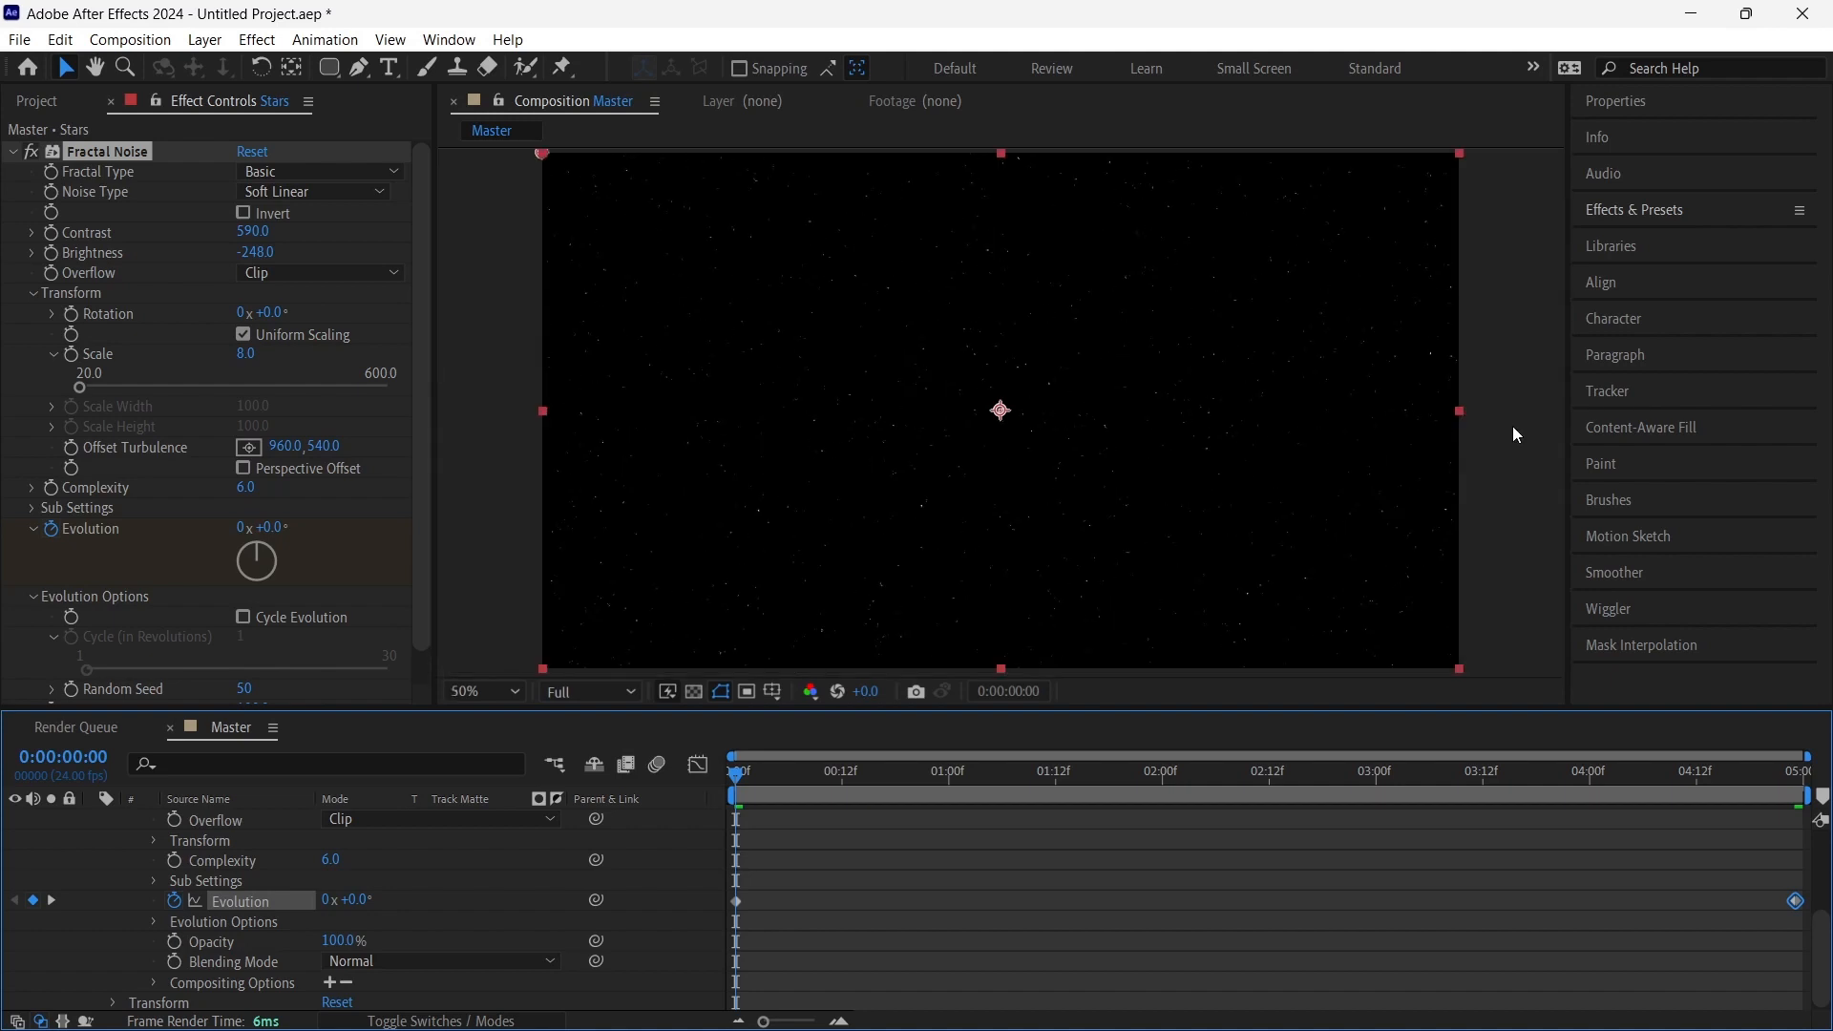
left_click(1633, 214)
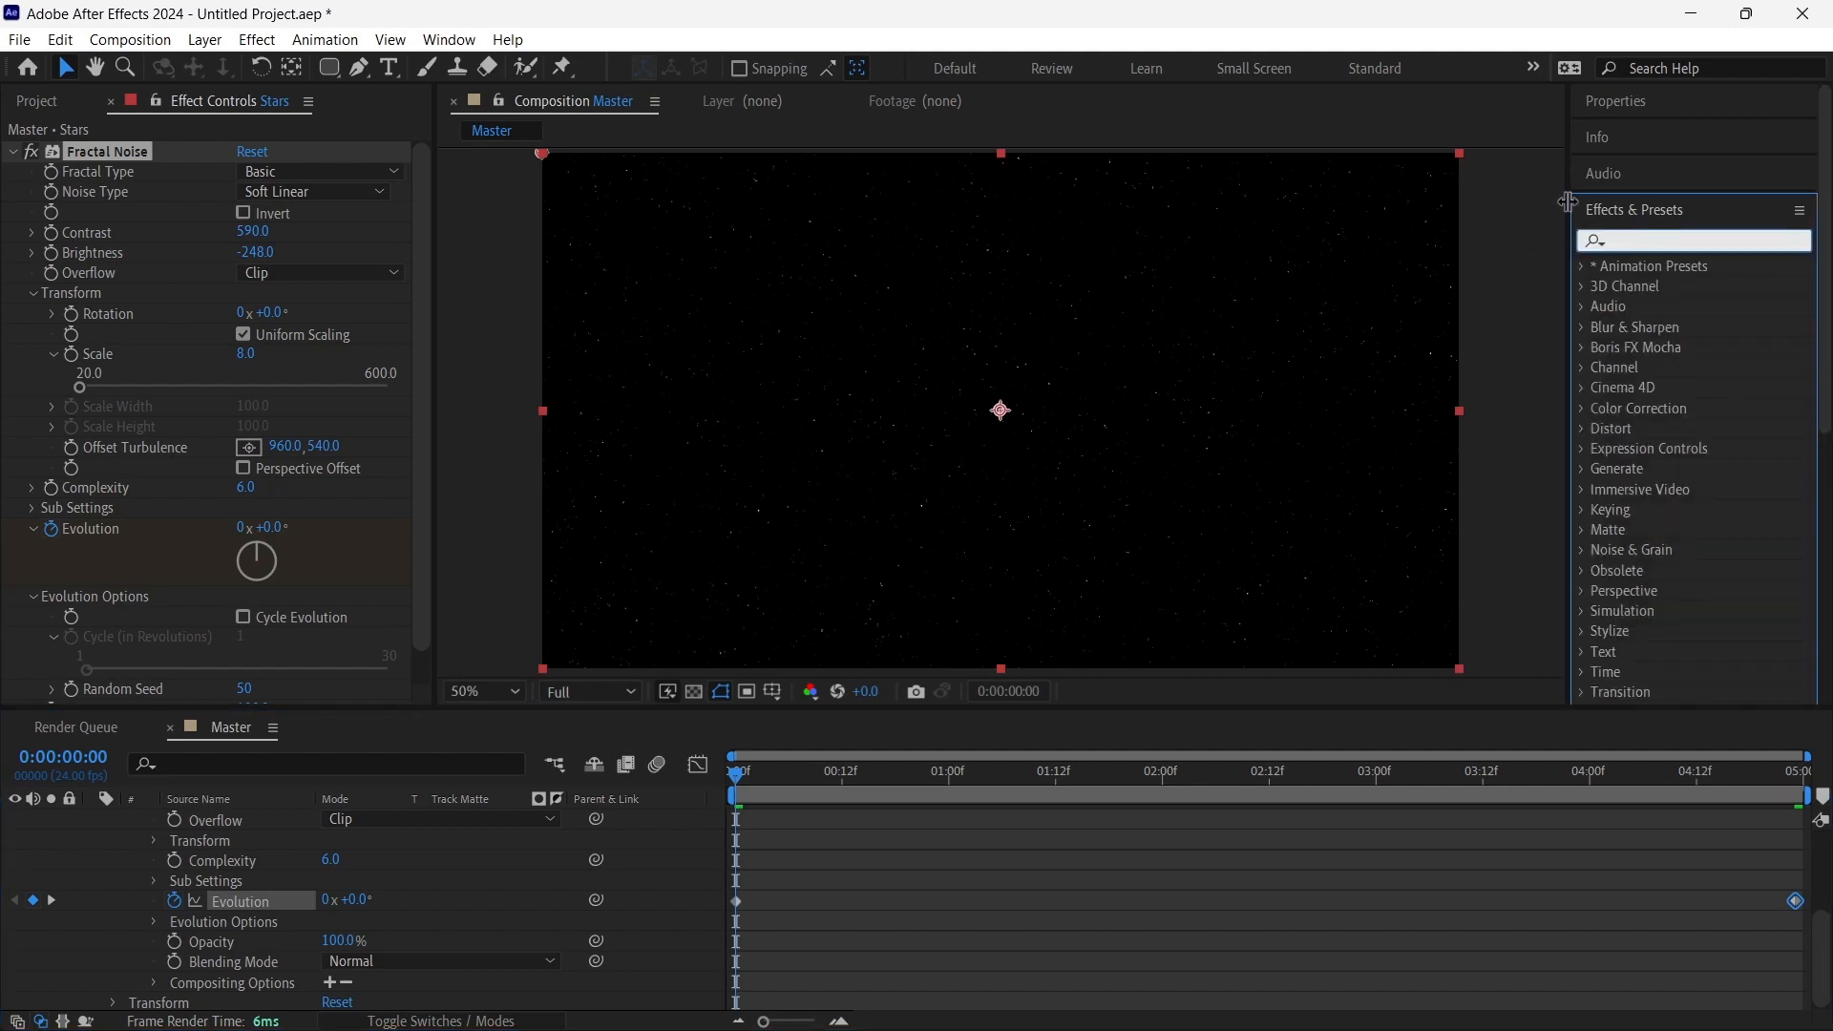
type("gu")
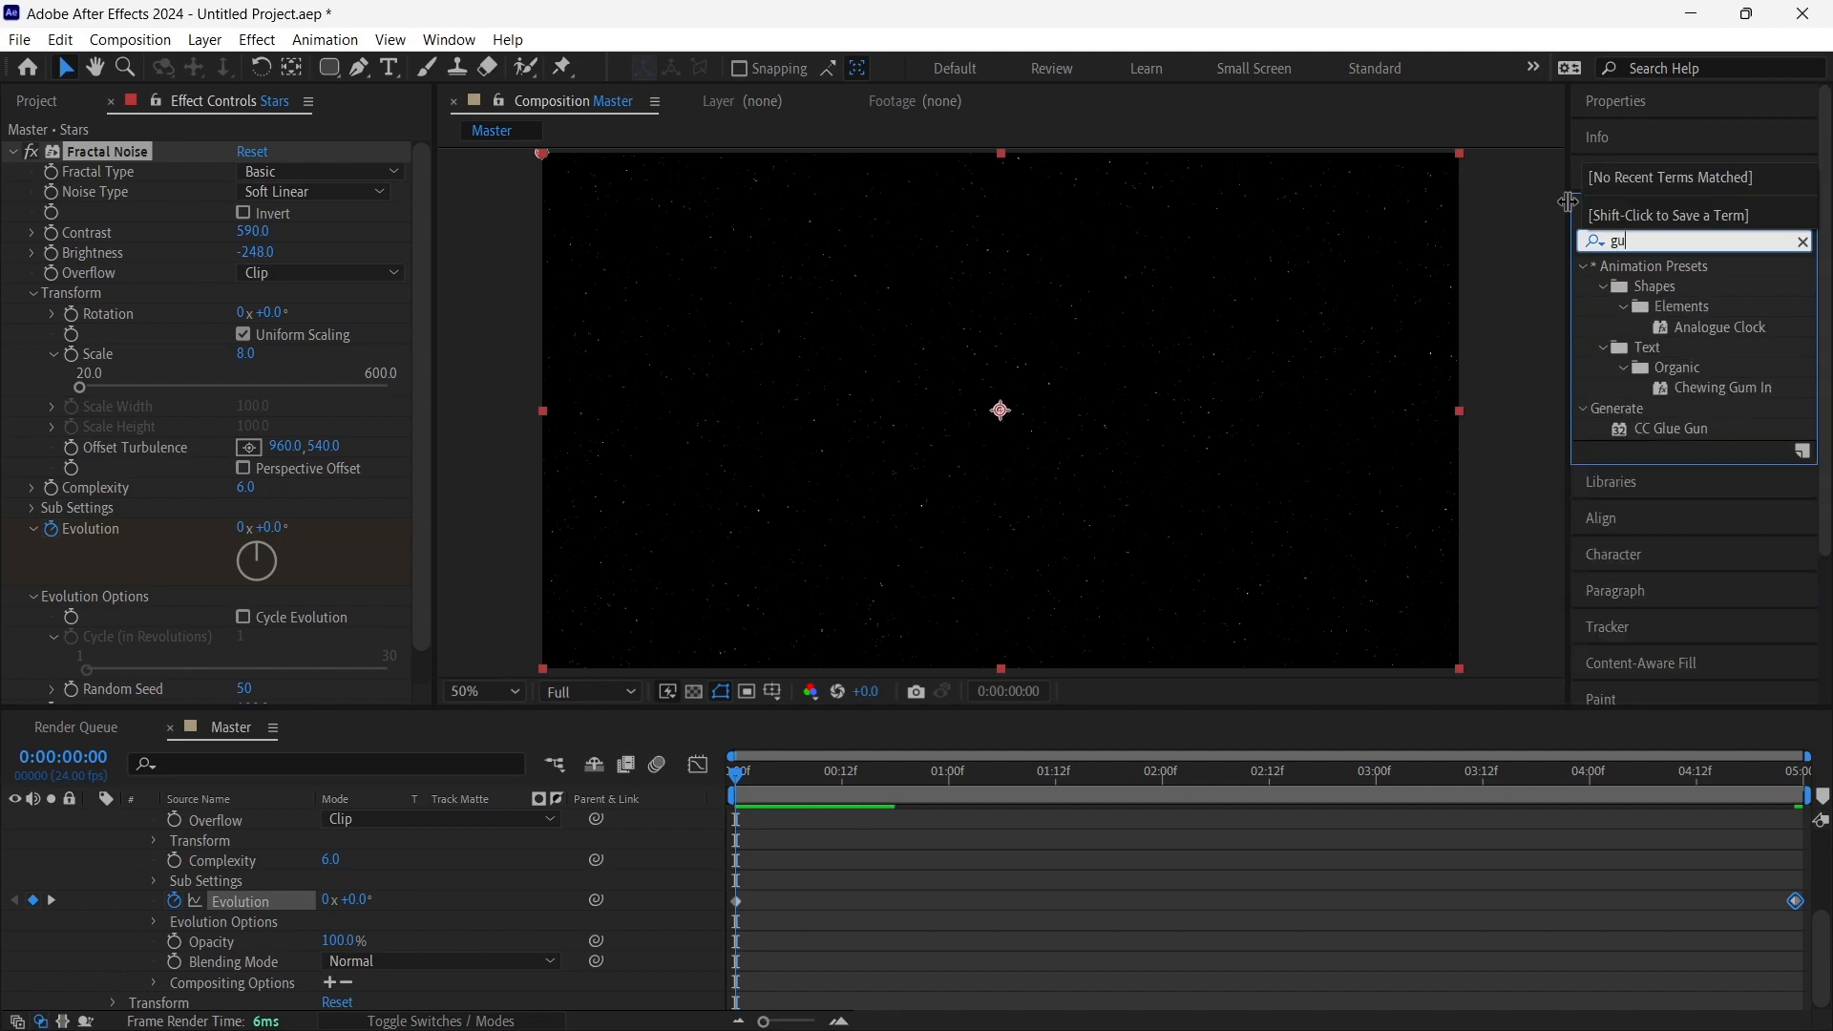
key("BackSpace")
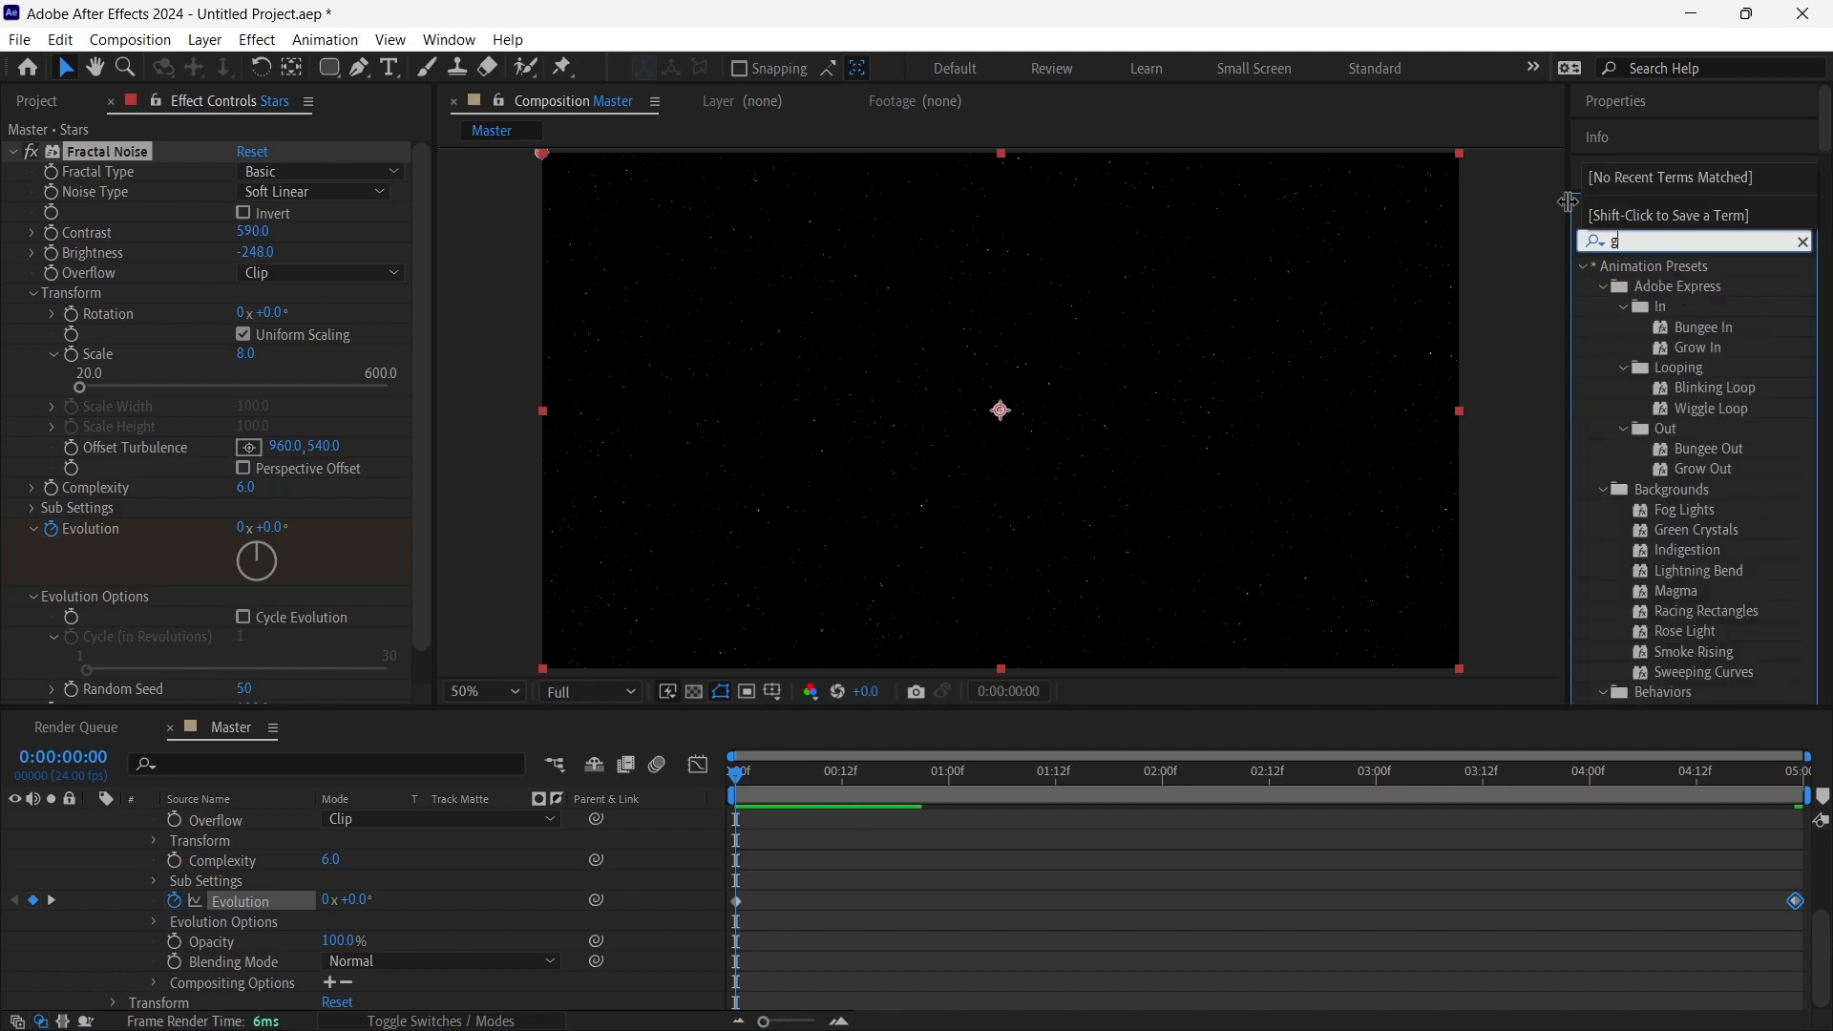
type("aug")
key("BackSpace")
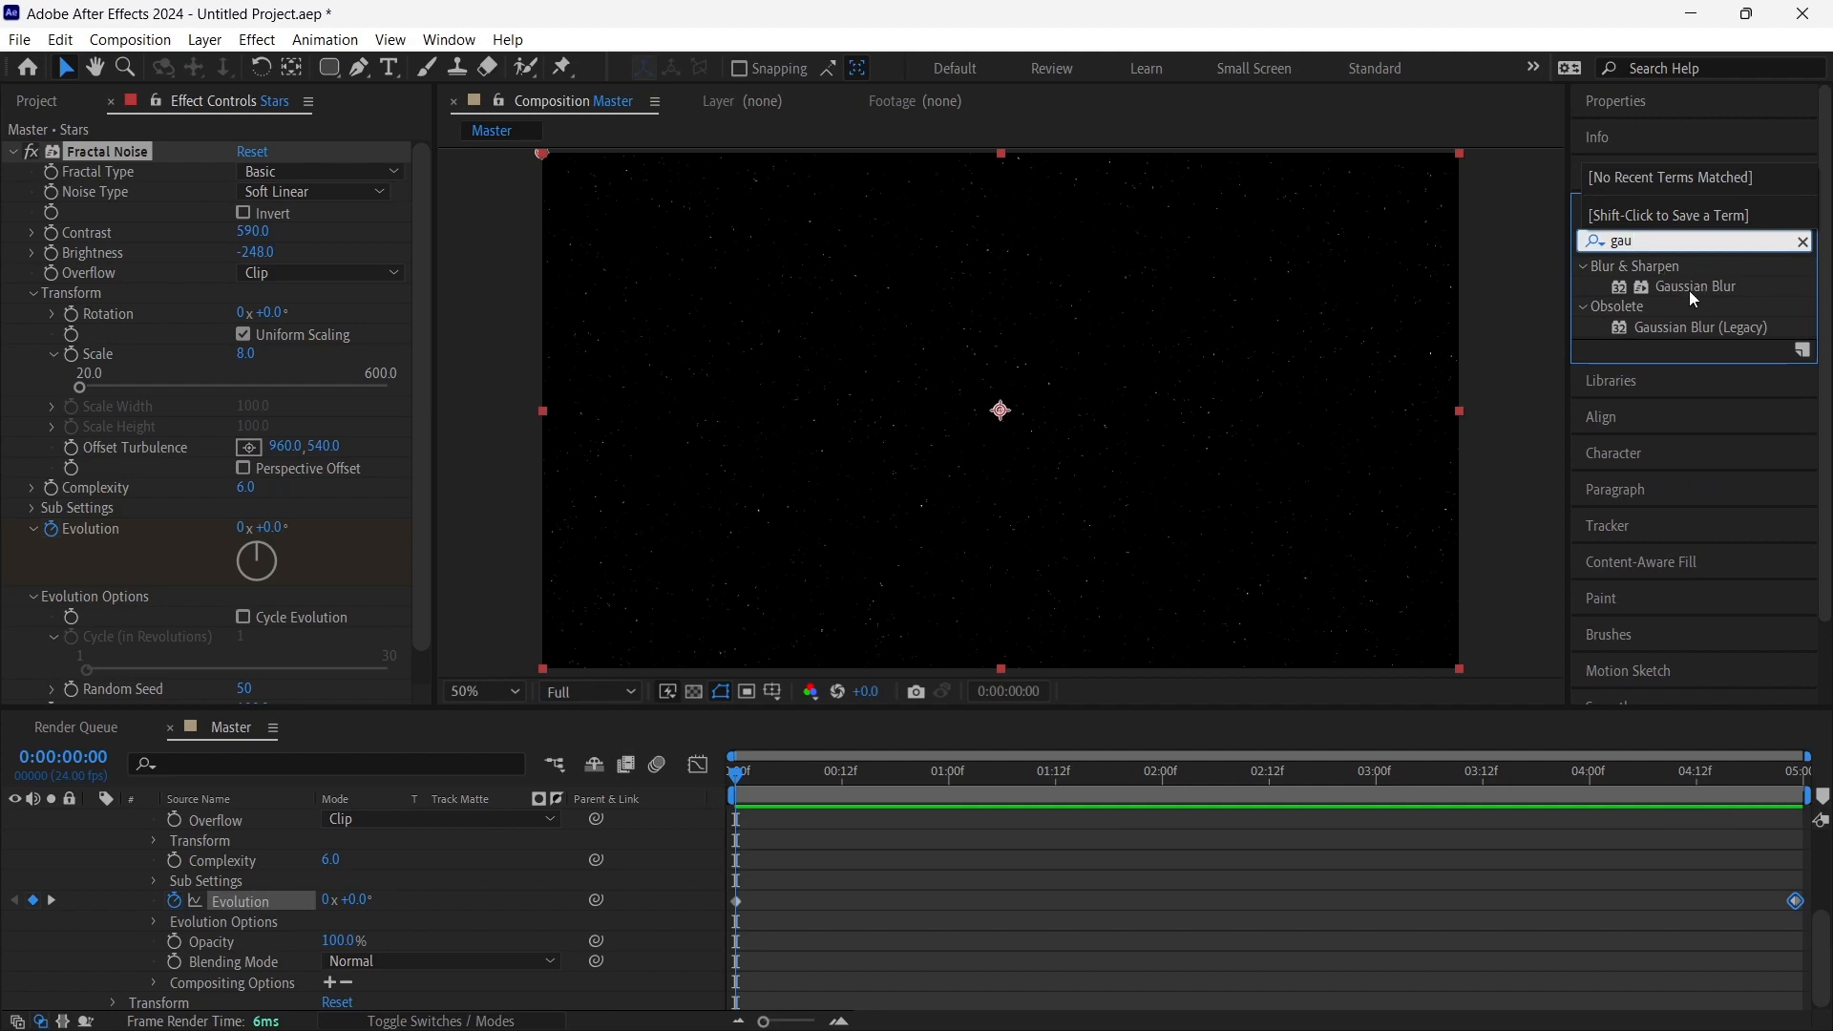
left_click_drag(1688, 283, 835, 531)
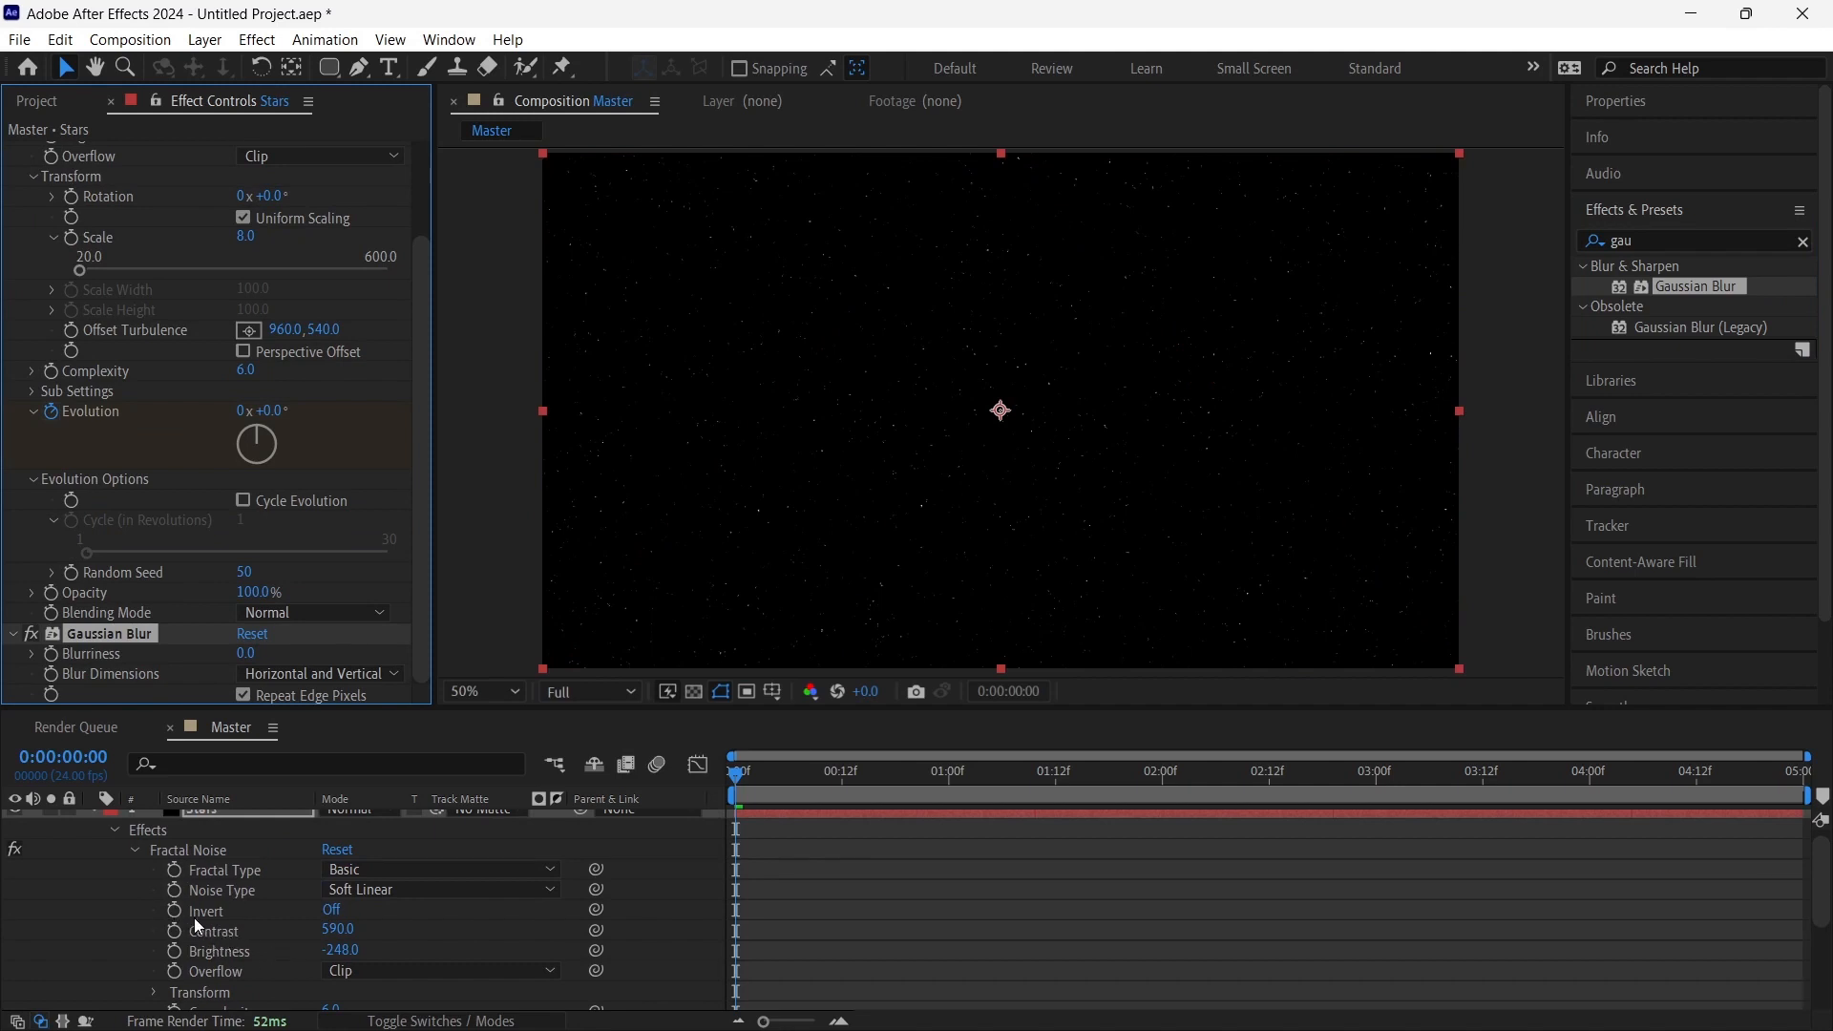
Set the Gaussian Blur's Blurriness to 1.4 to soften the pixelated stars, judging it at high magnification
scroll(200, 931, "down", 3)
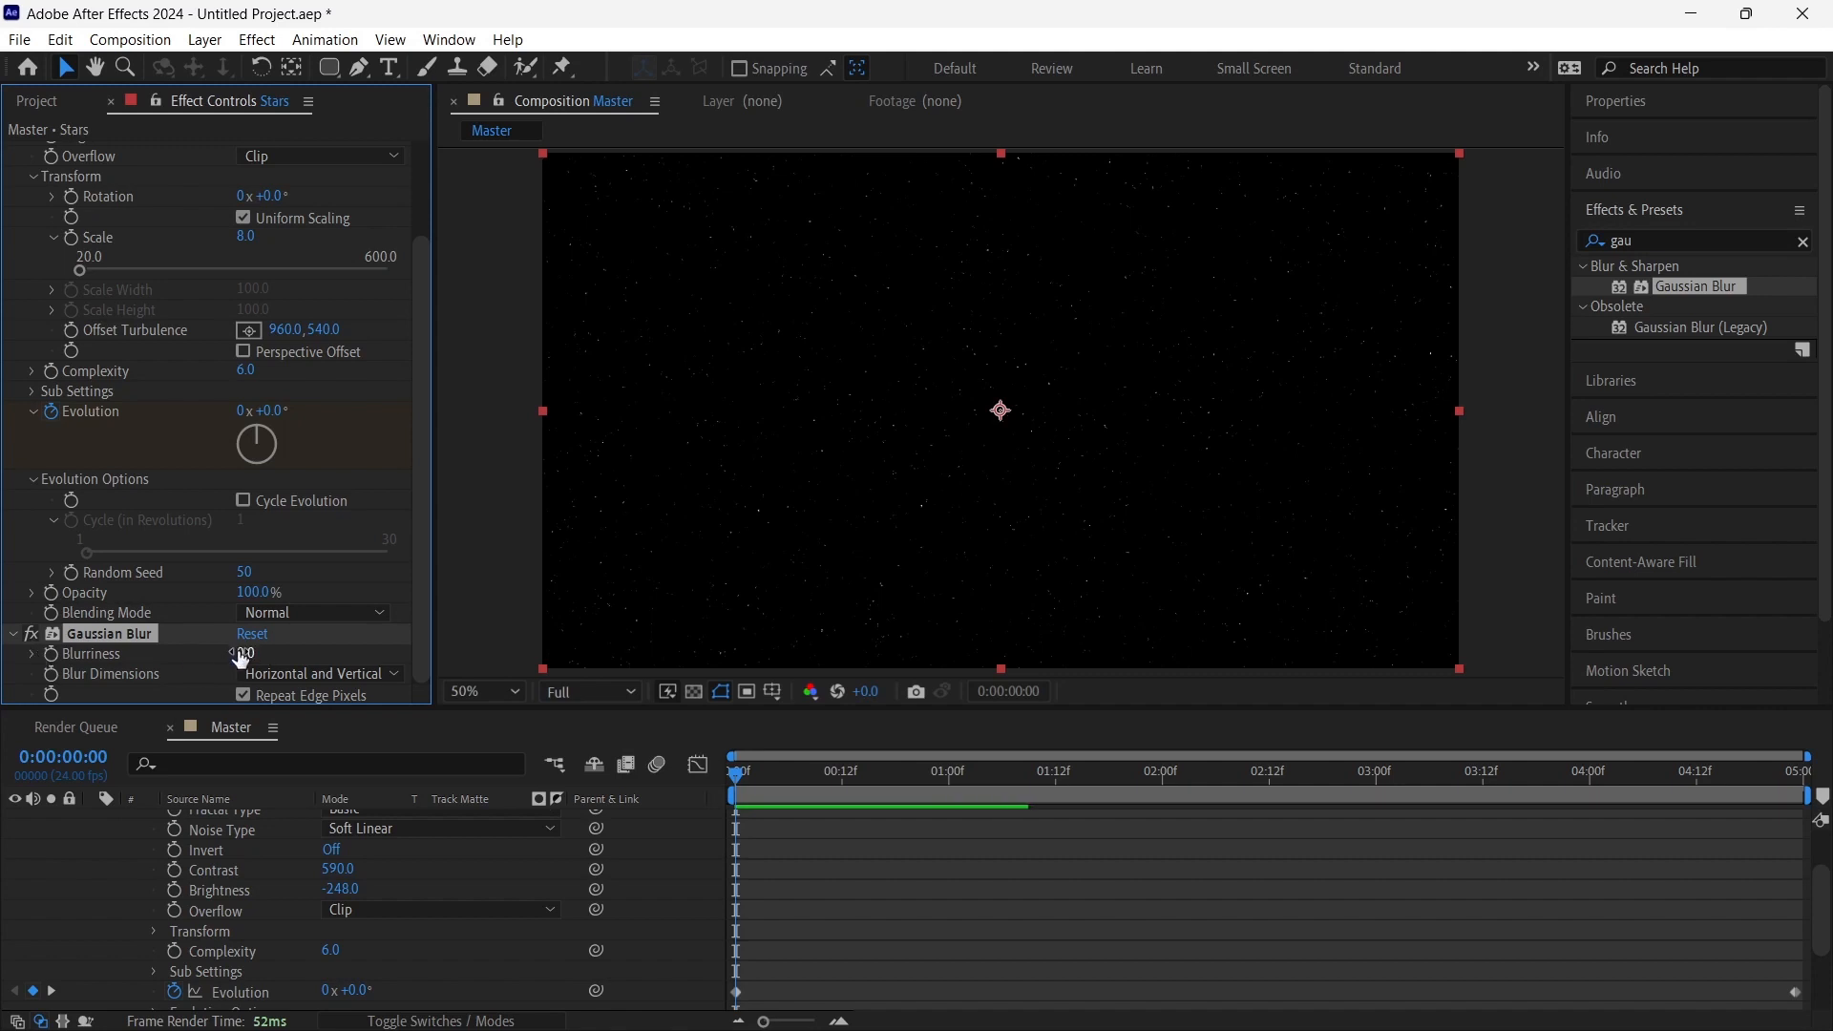
scroll(697, 512, "up", 4)
scroll(700, 521, "up", 1)
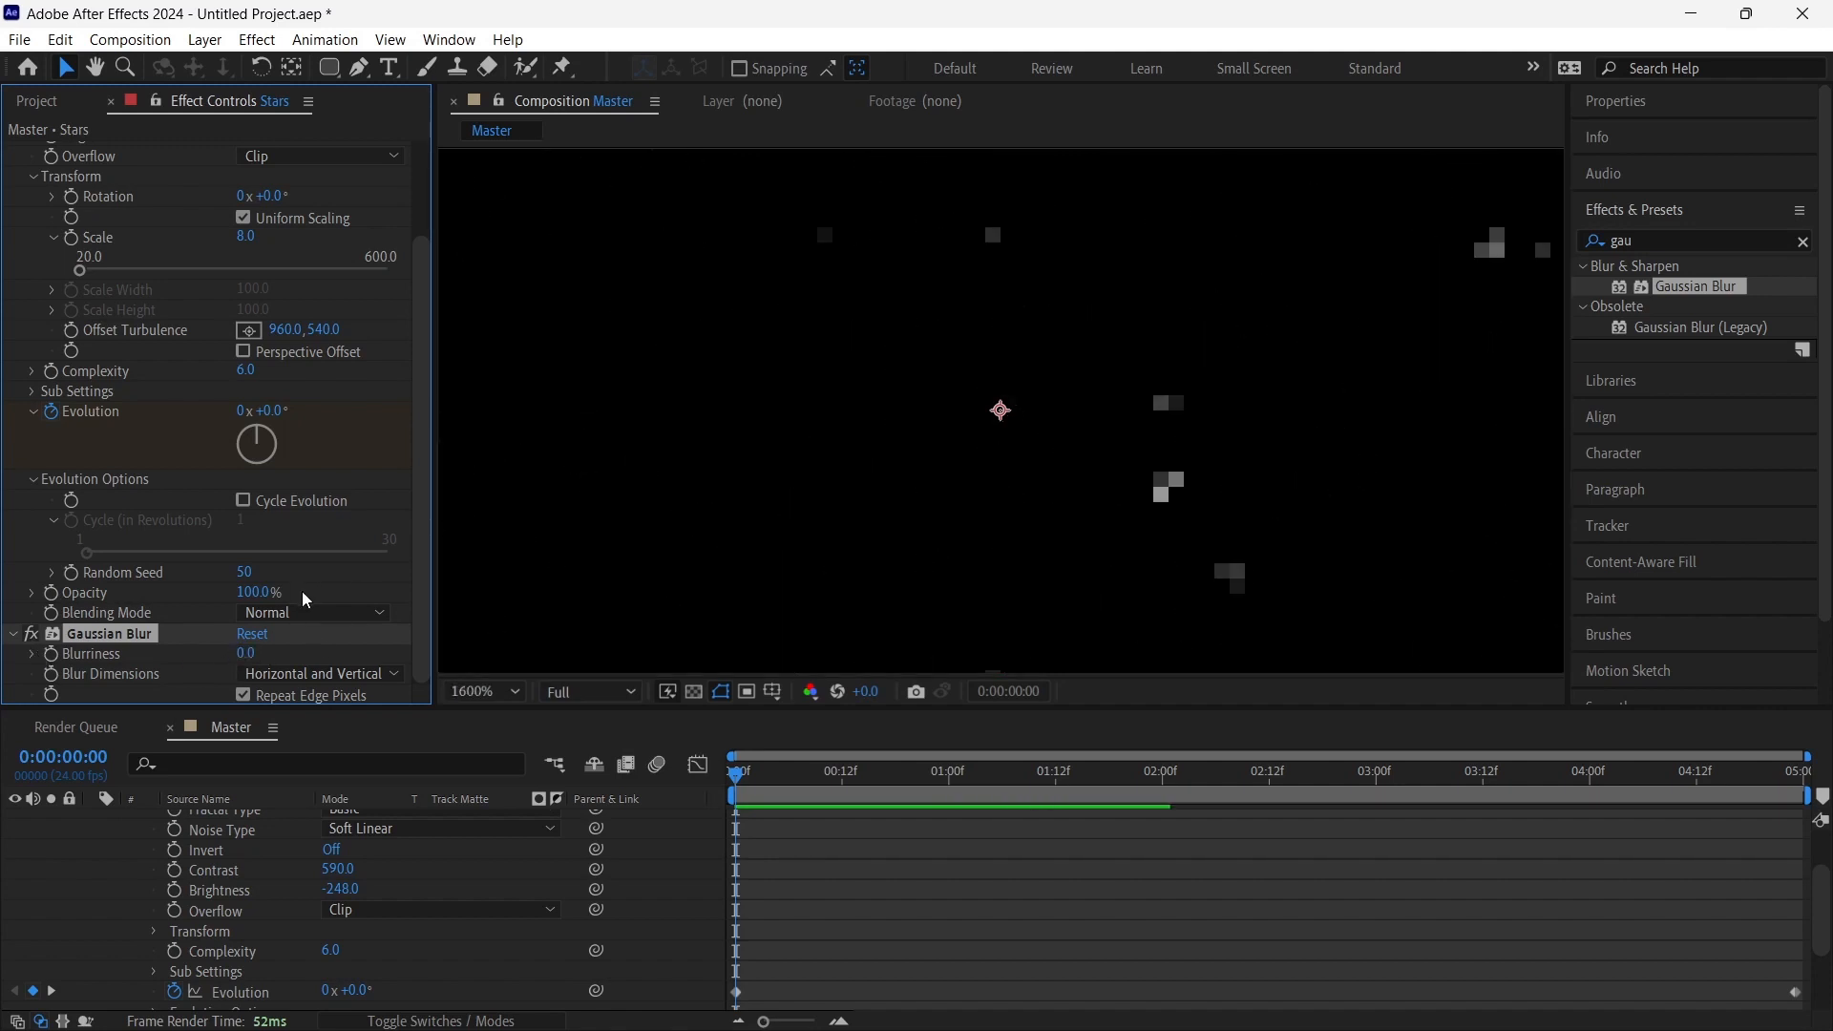
left_click_drag(248, 654, 271, 658)
key("comma")
key("comma")
key("comma")
key("comma")
key("comma")
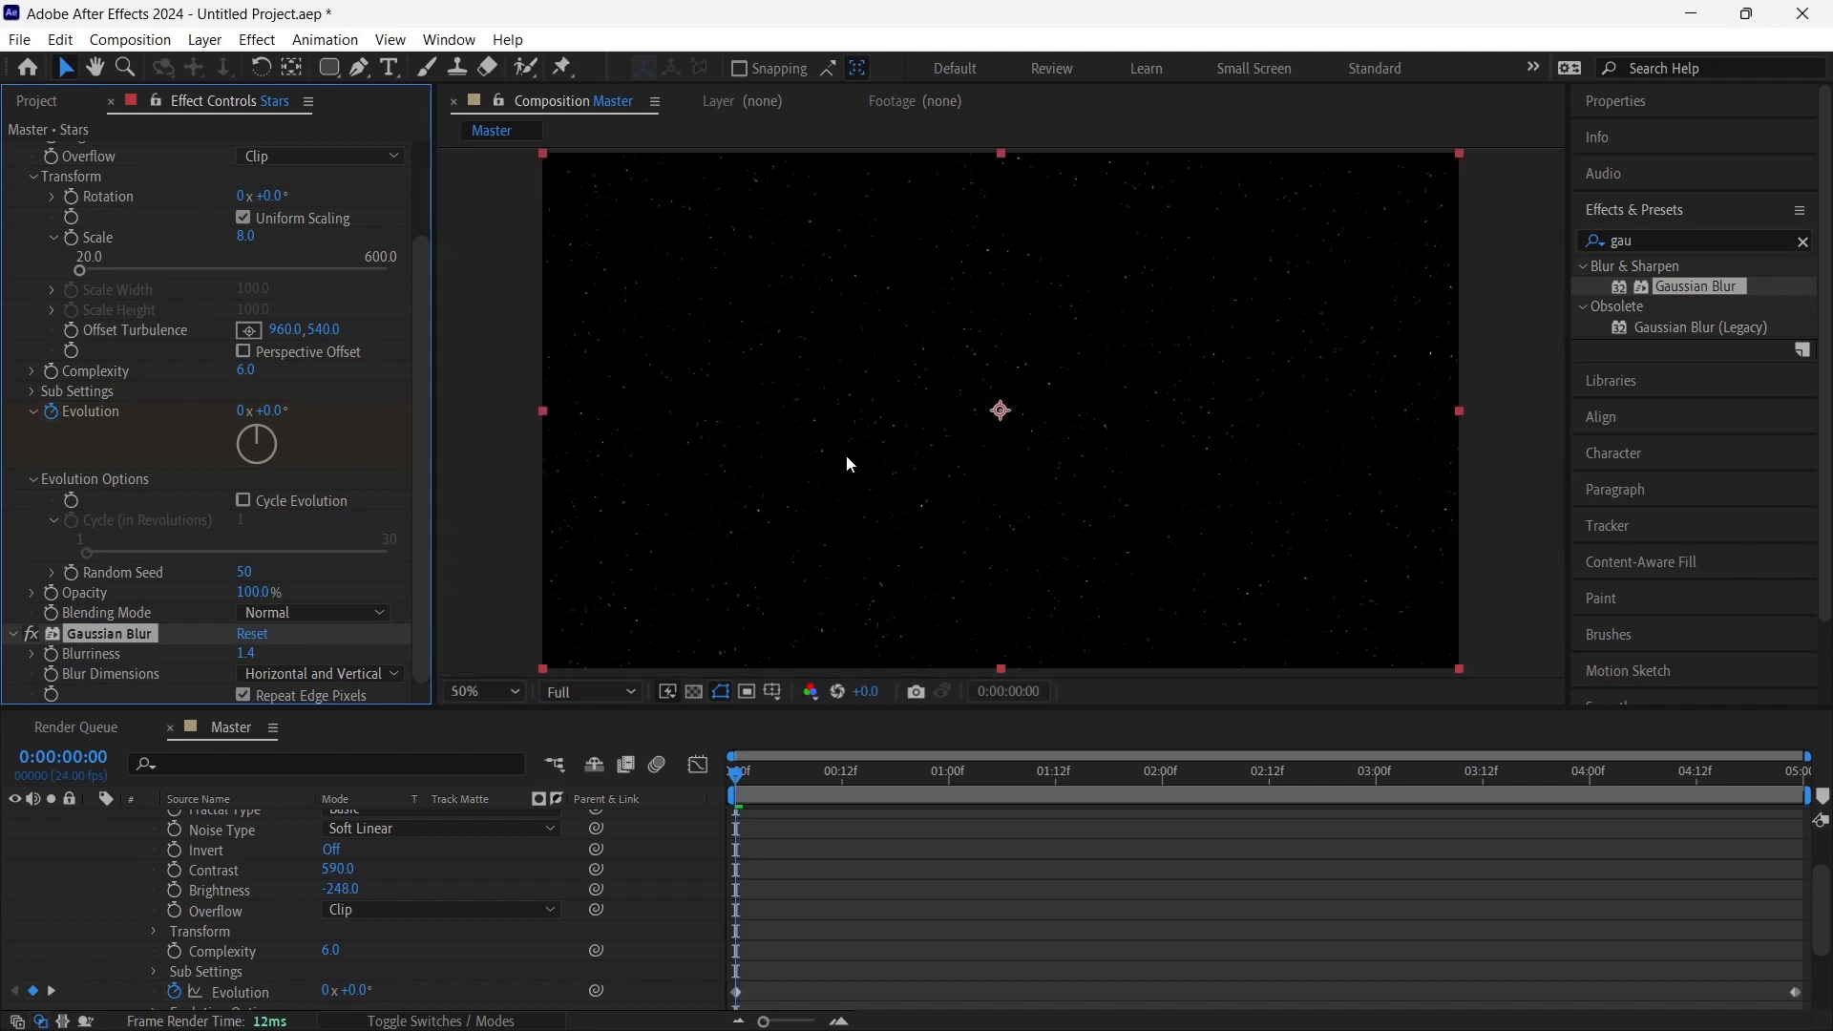
Preview the blurred star animation from the first frame and return to 0:00:00:00
left_click(732, 778)
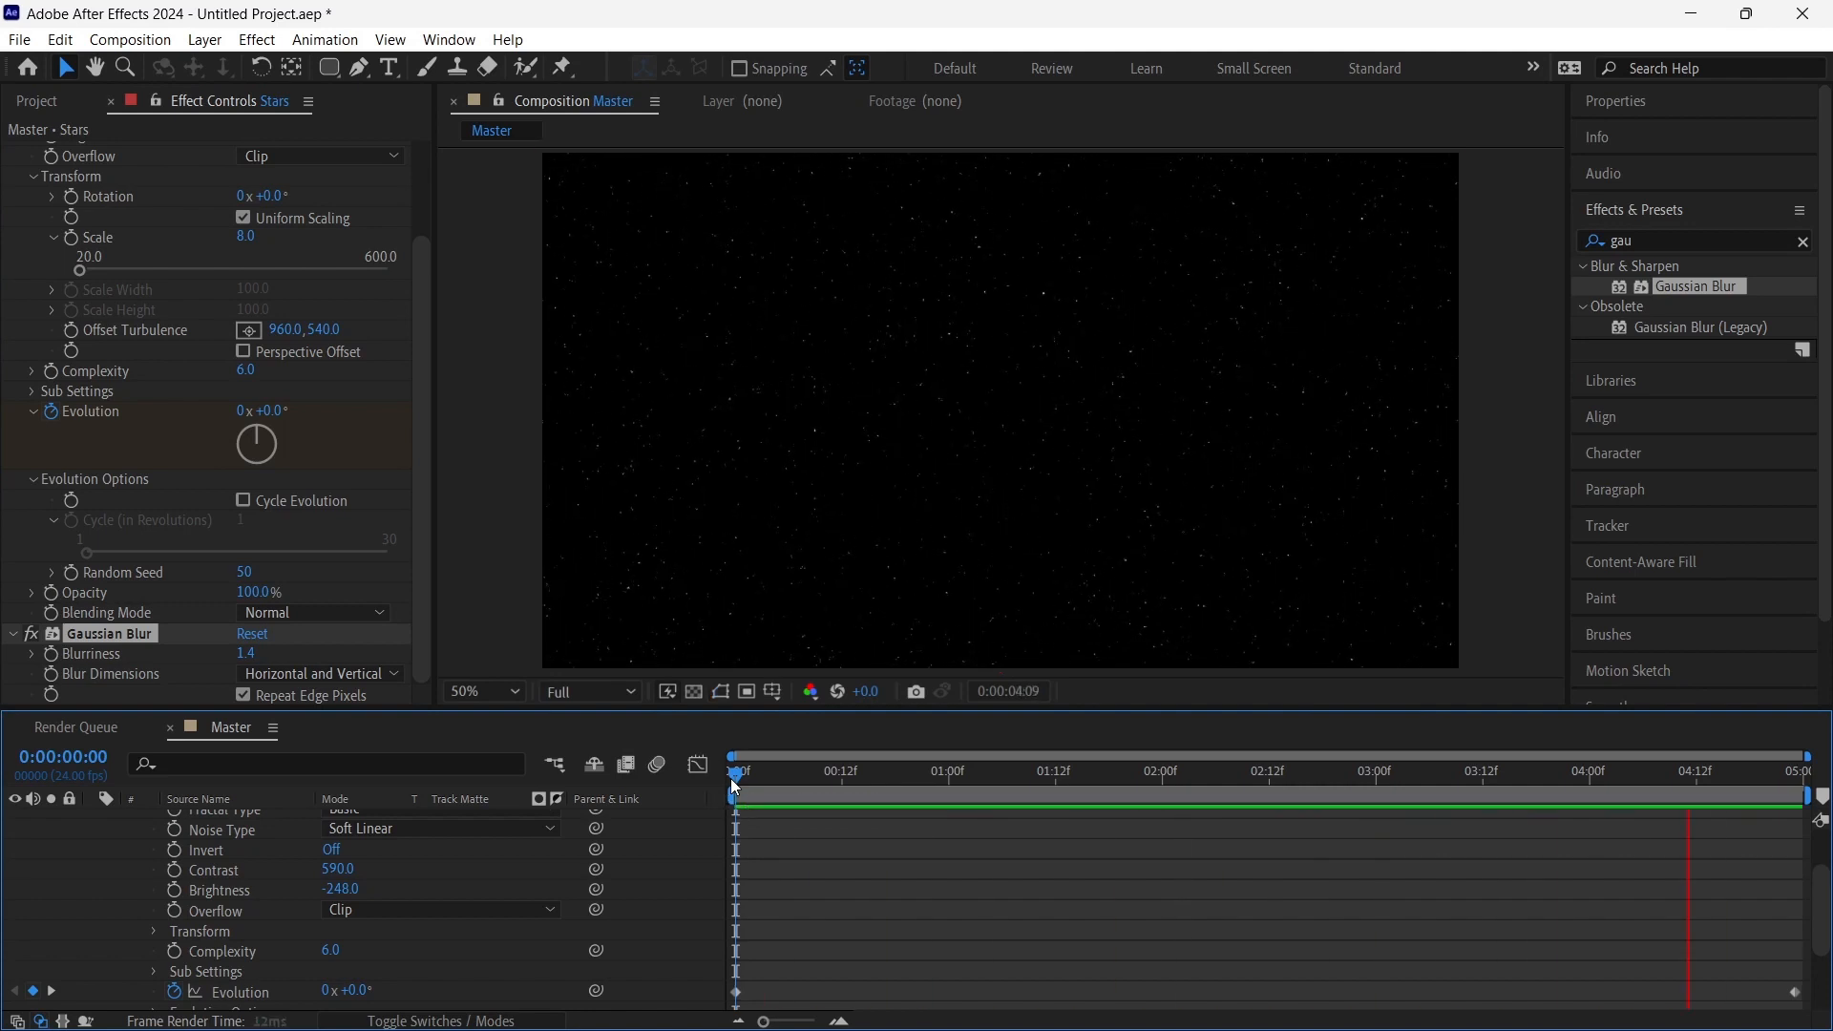
key("space")
left_click(732, 777)
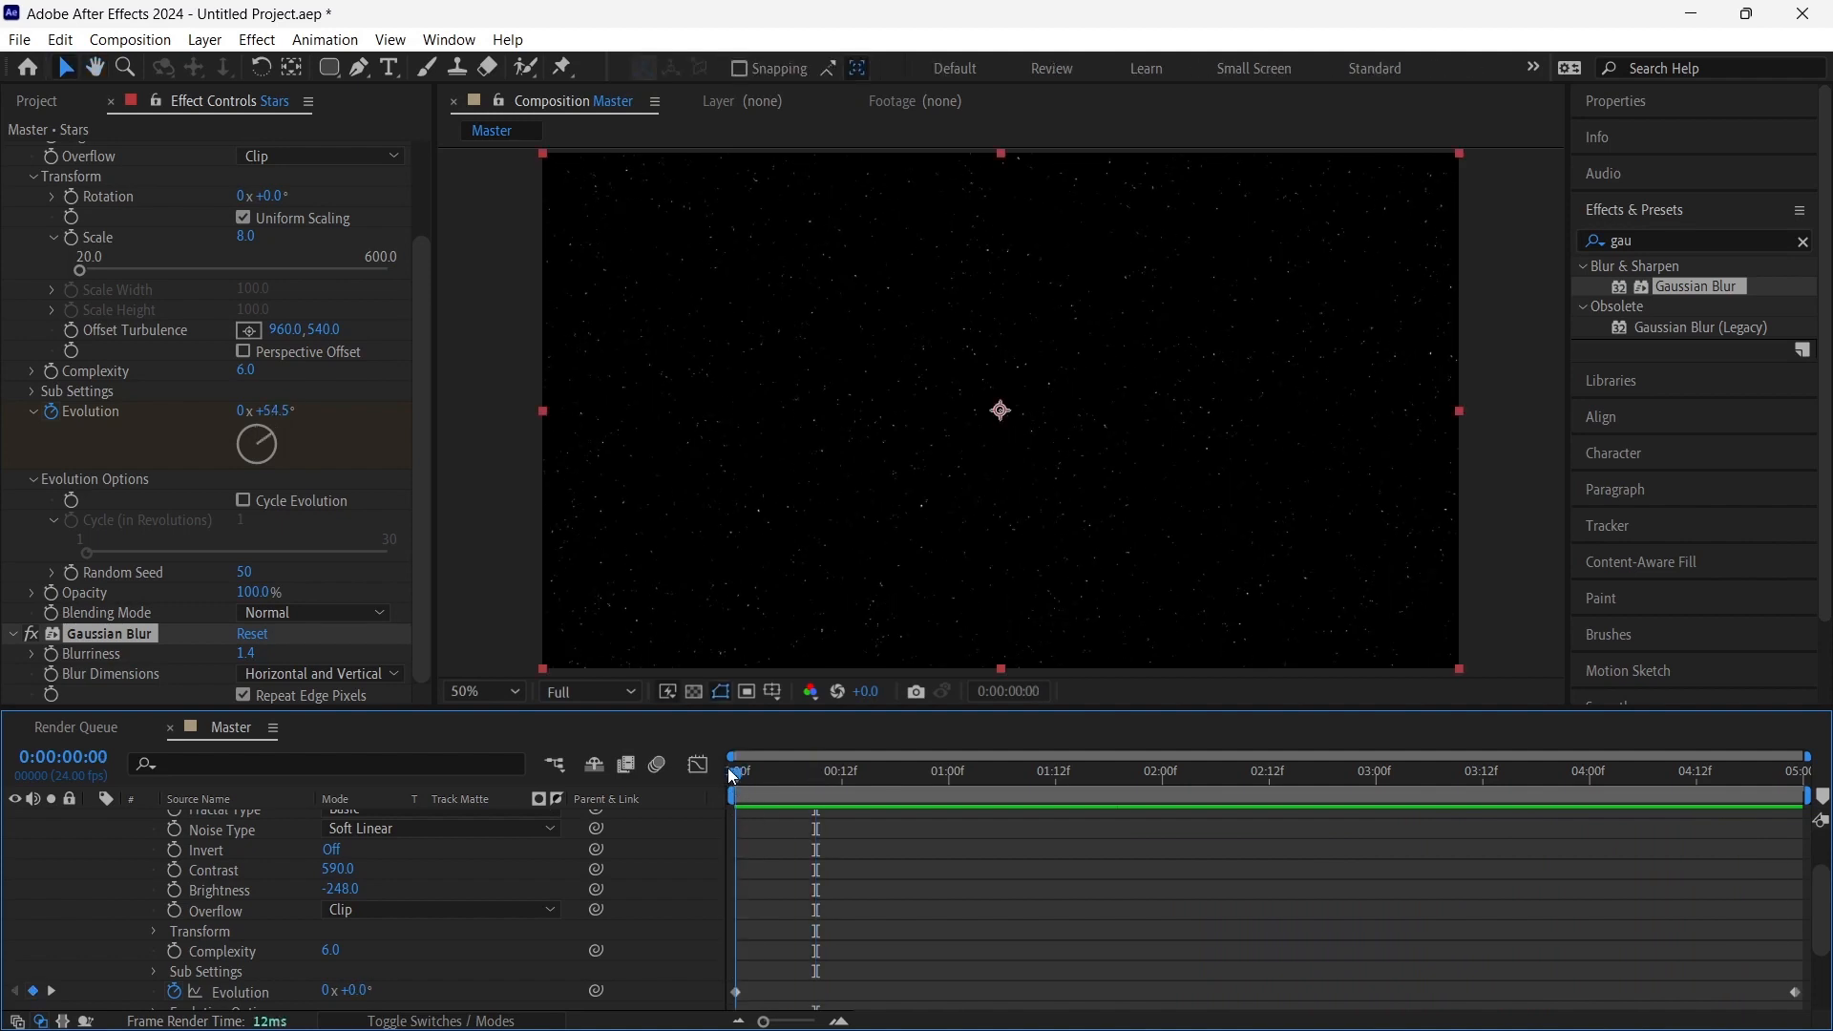
Lower the Evolution value at 0:00:04:23 to slow the twinkling and return to the first frame
left_click_drag(737, 770, 1832, 736)
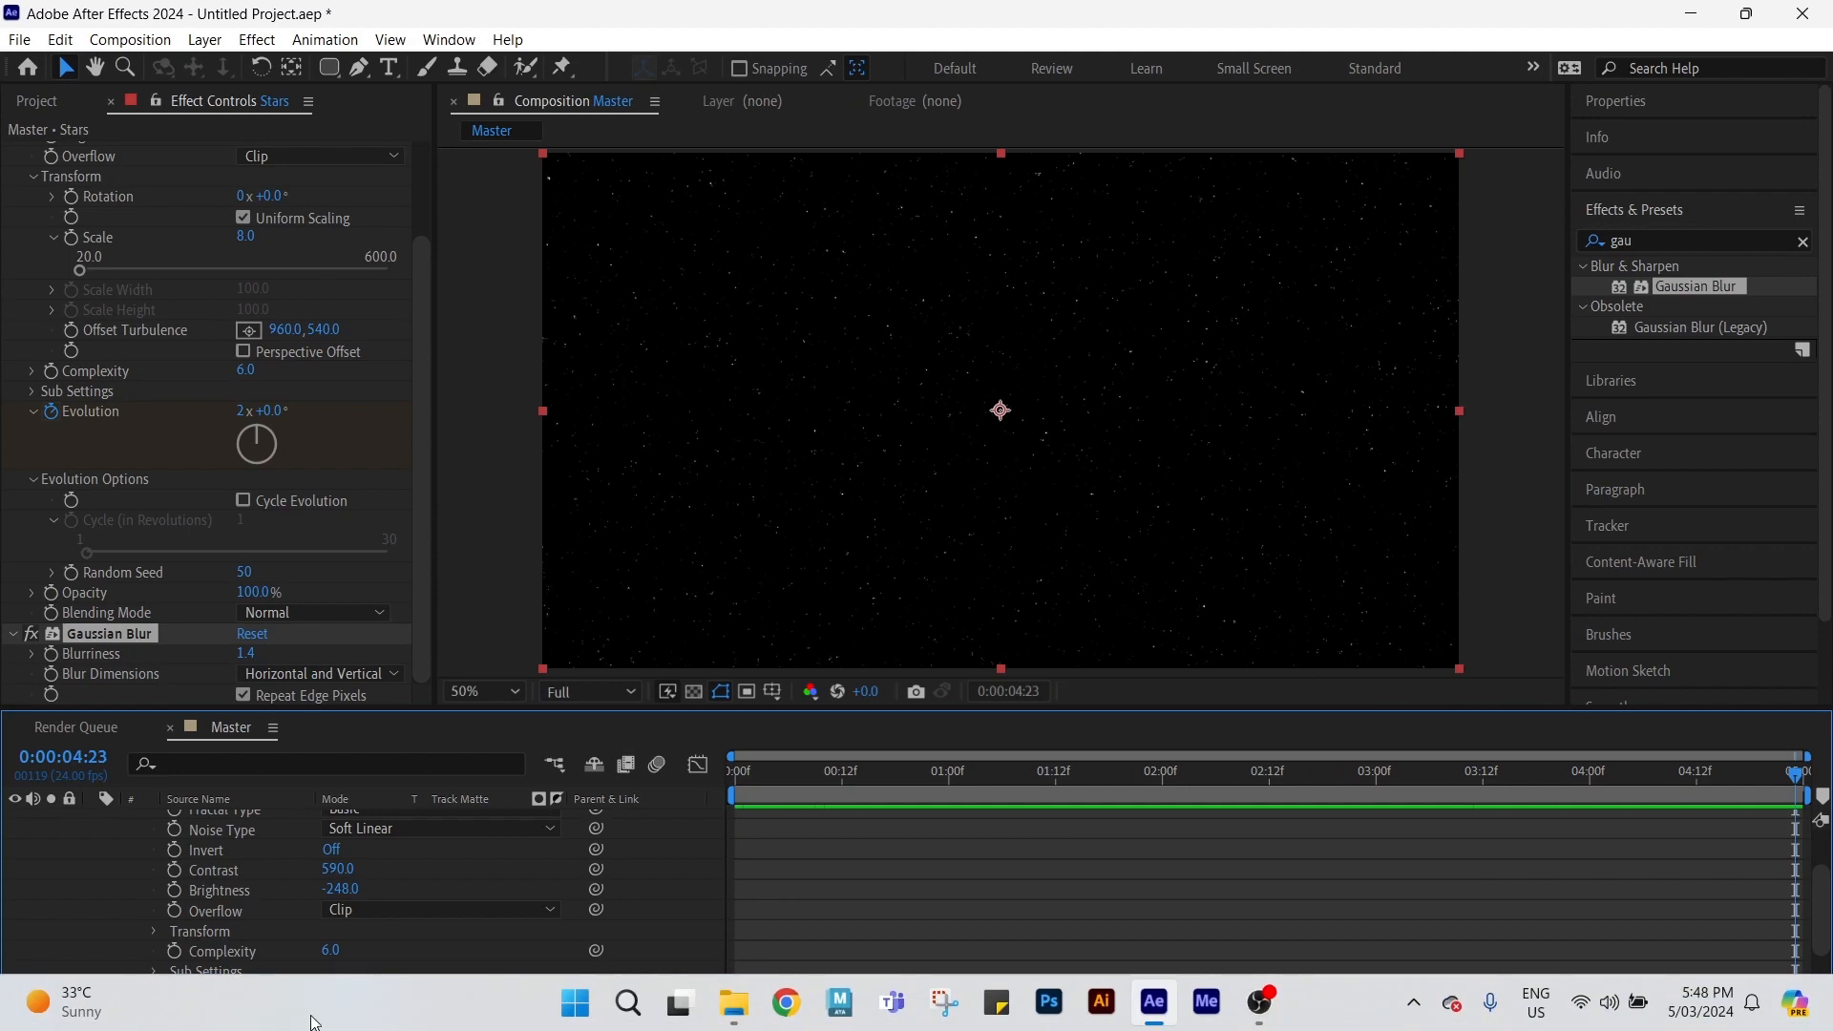
key("Return")
left_click(729, 770)
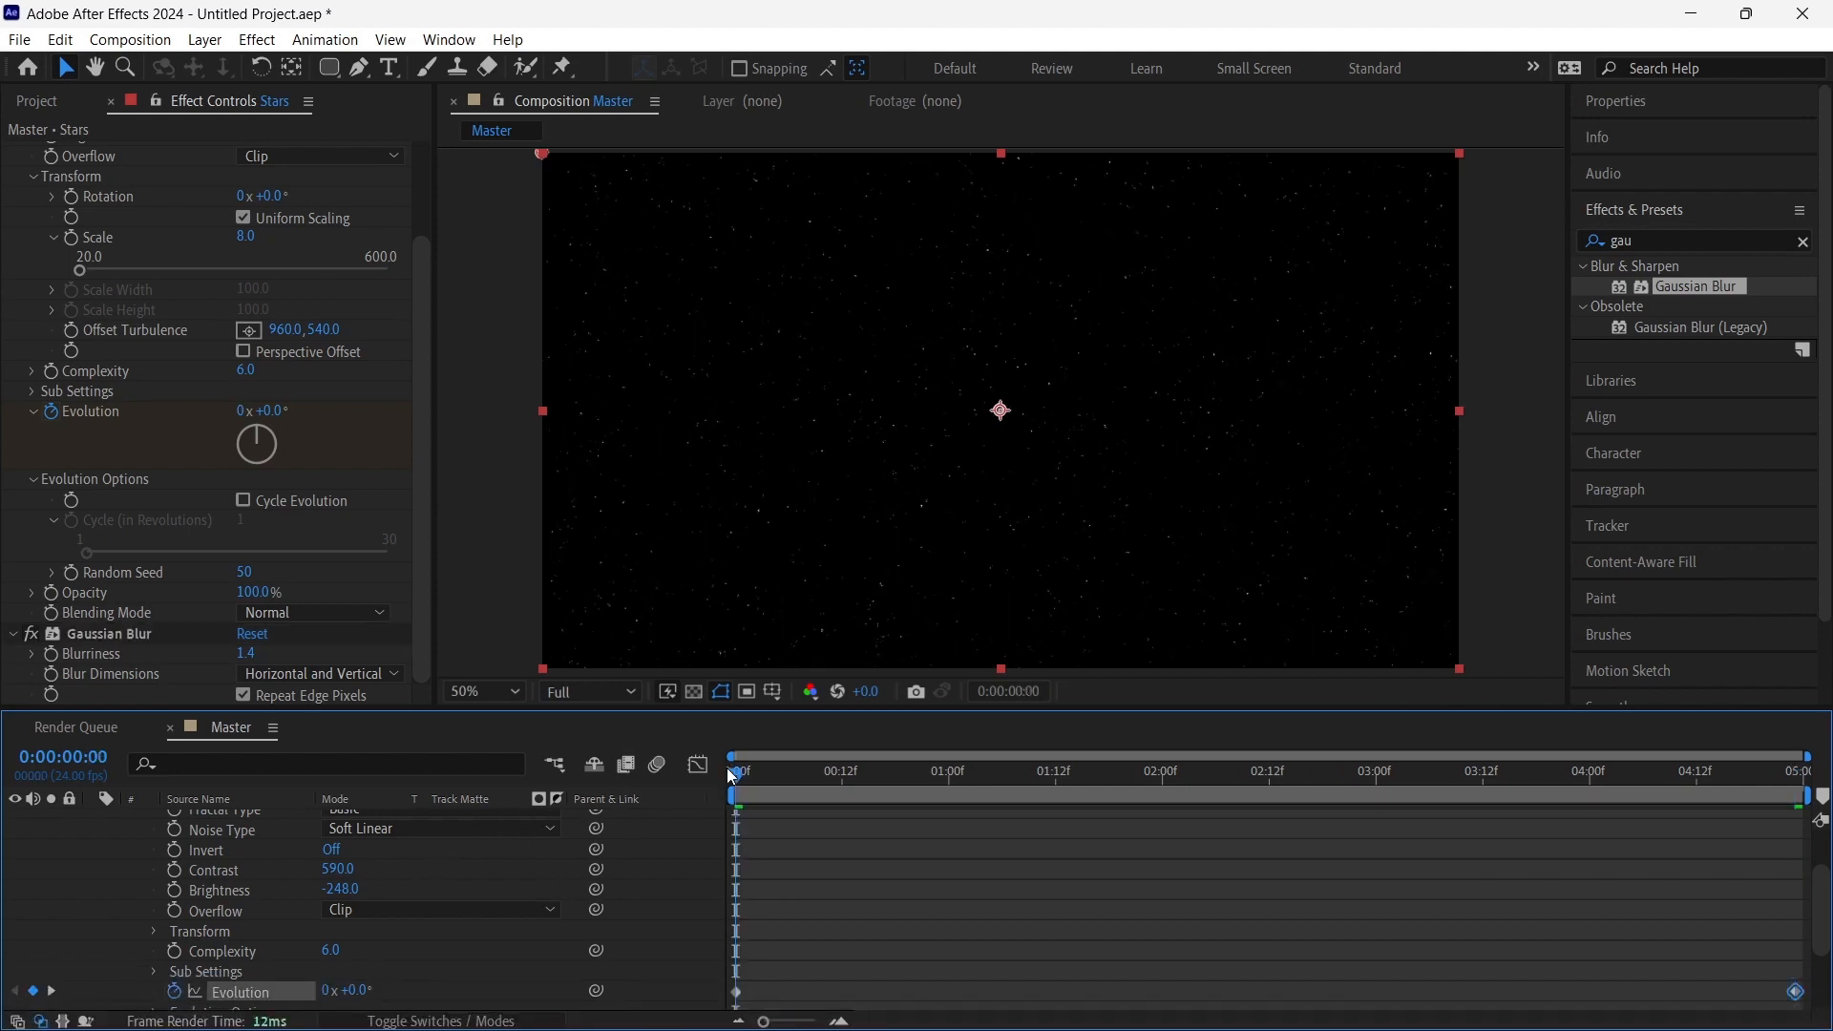
Play back the slower twinkling to check it and bring the time indicator back to 0:00:00:00
key("space")
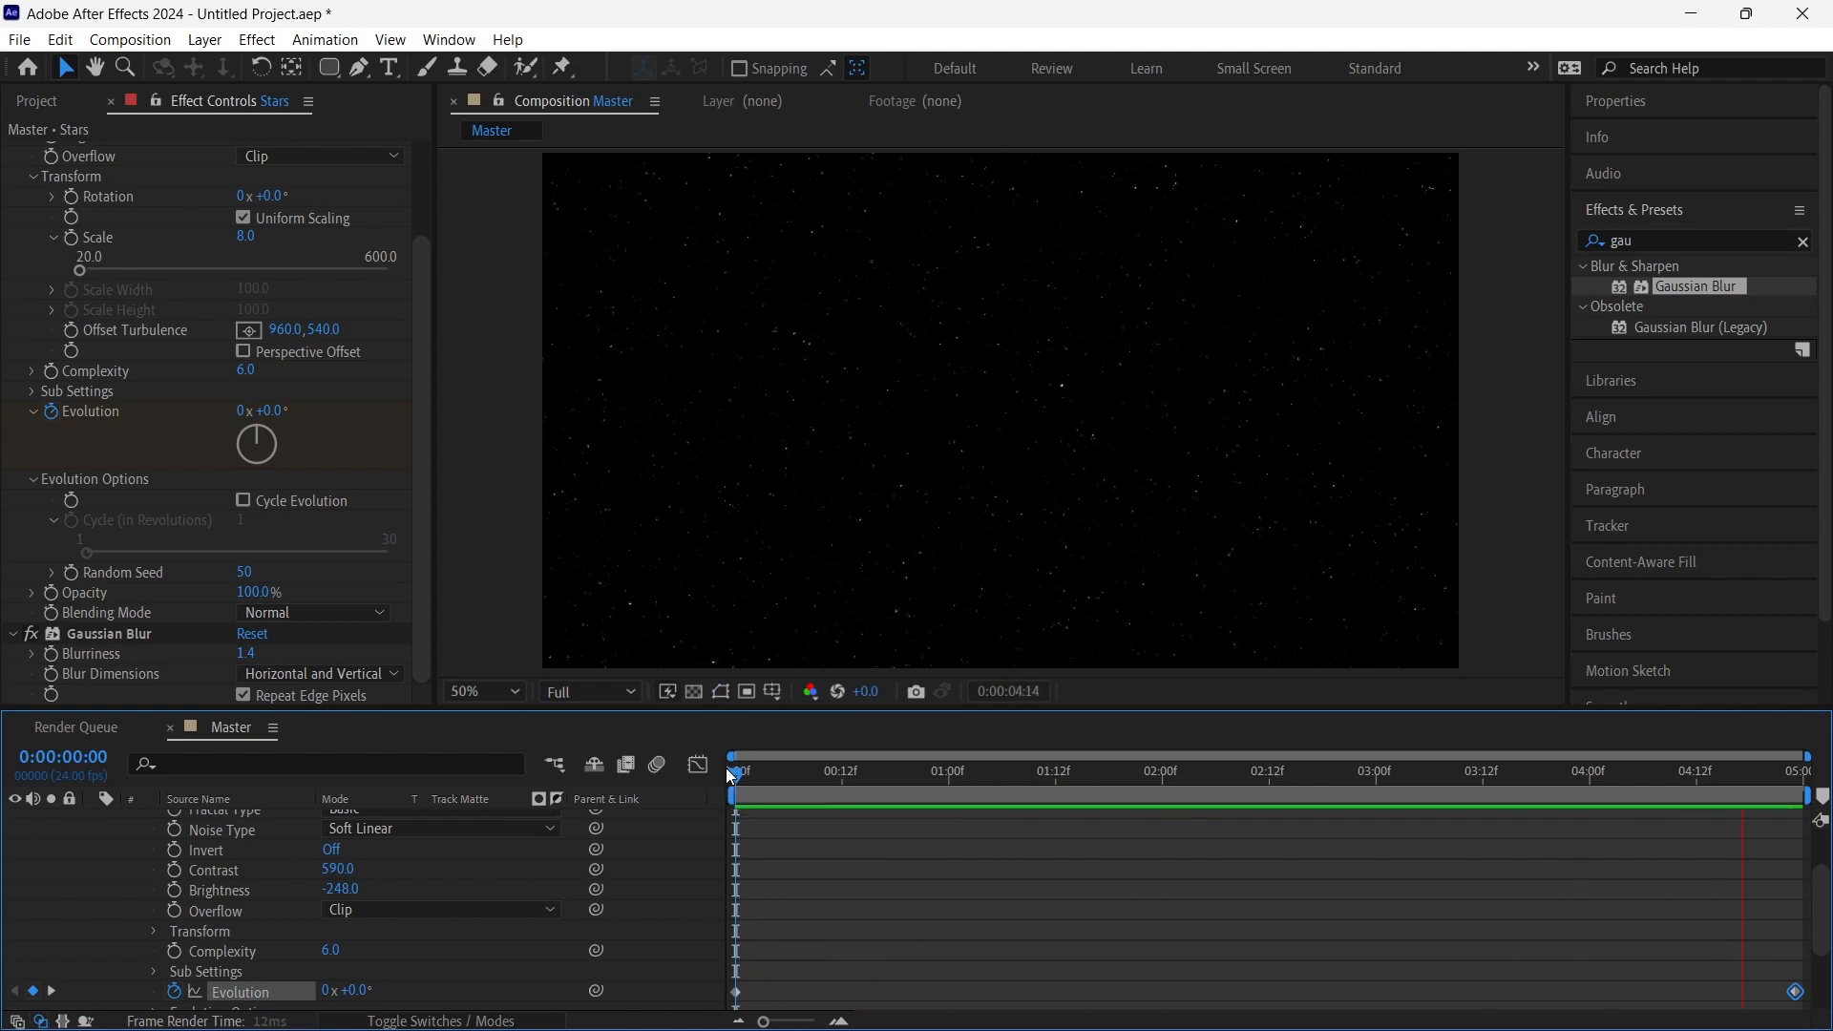
key("space")
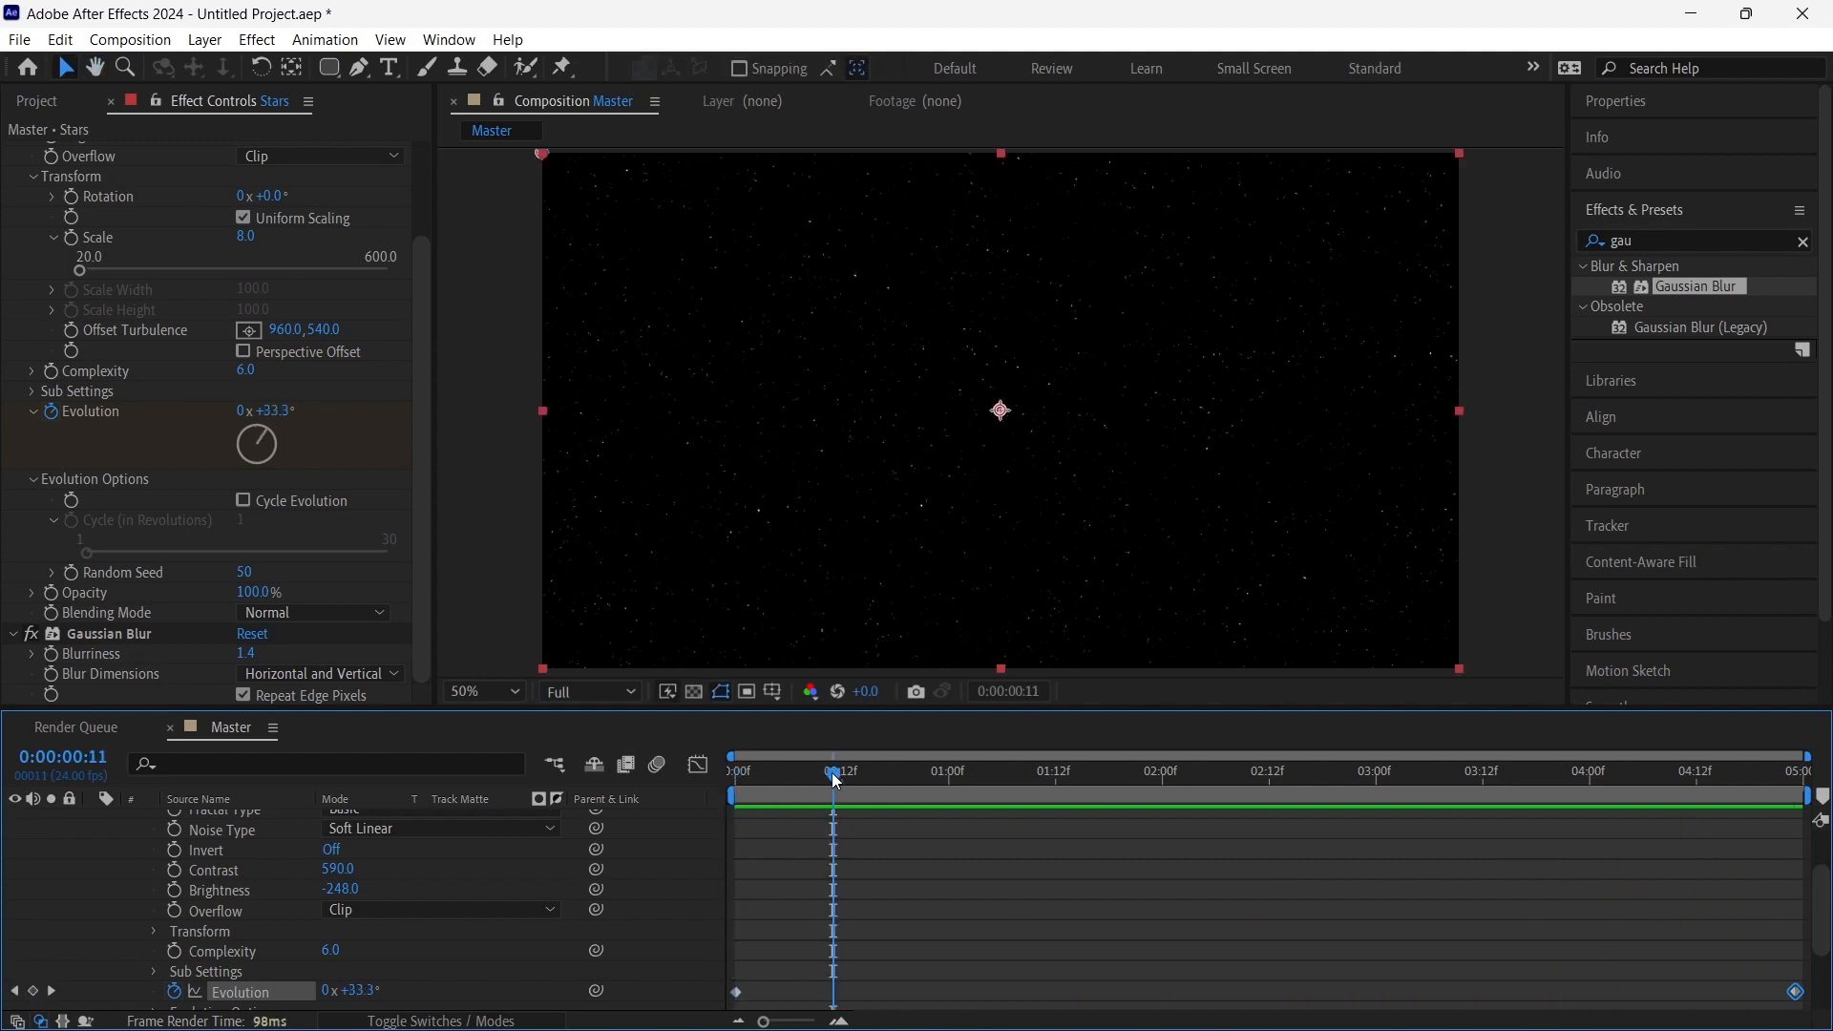
left_click_drag(833, 771, 734, 776)
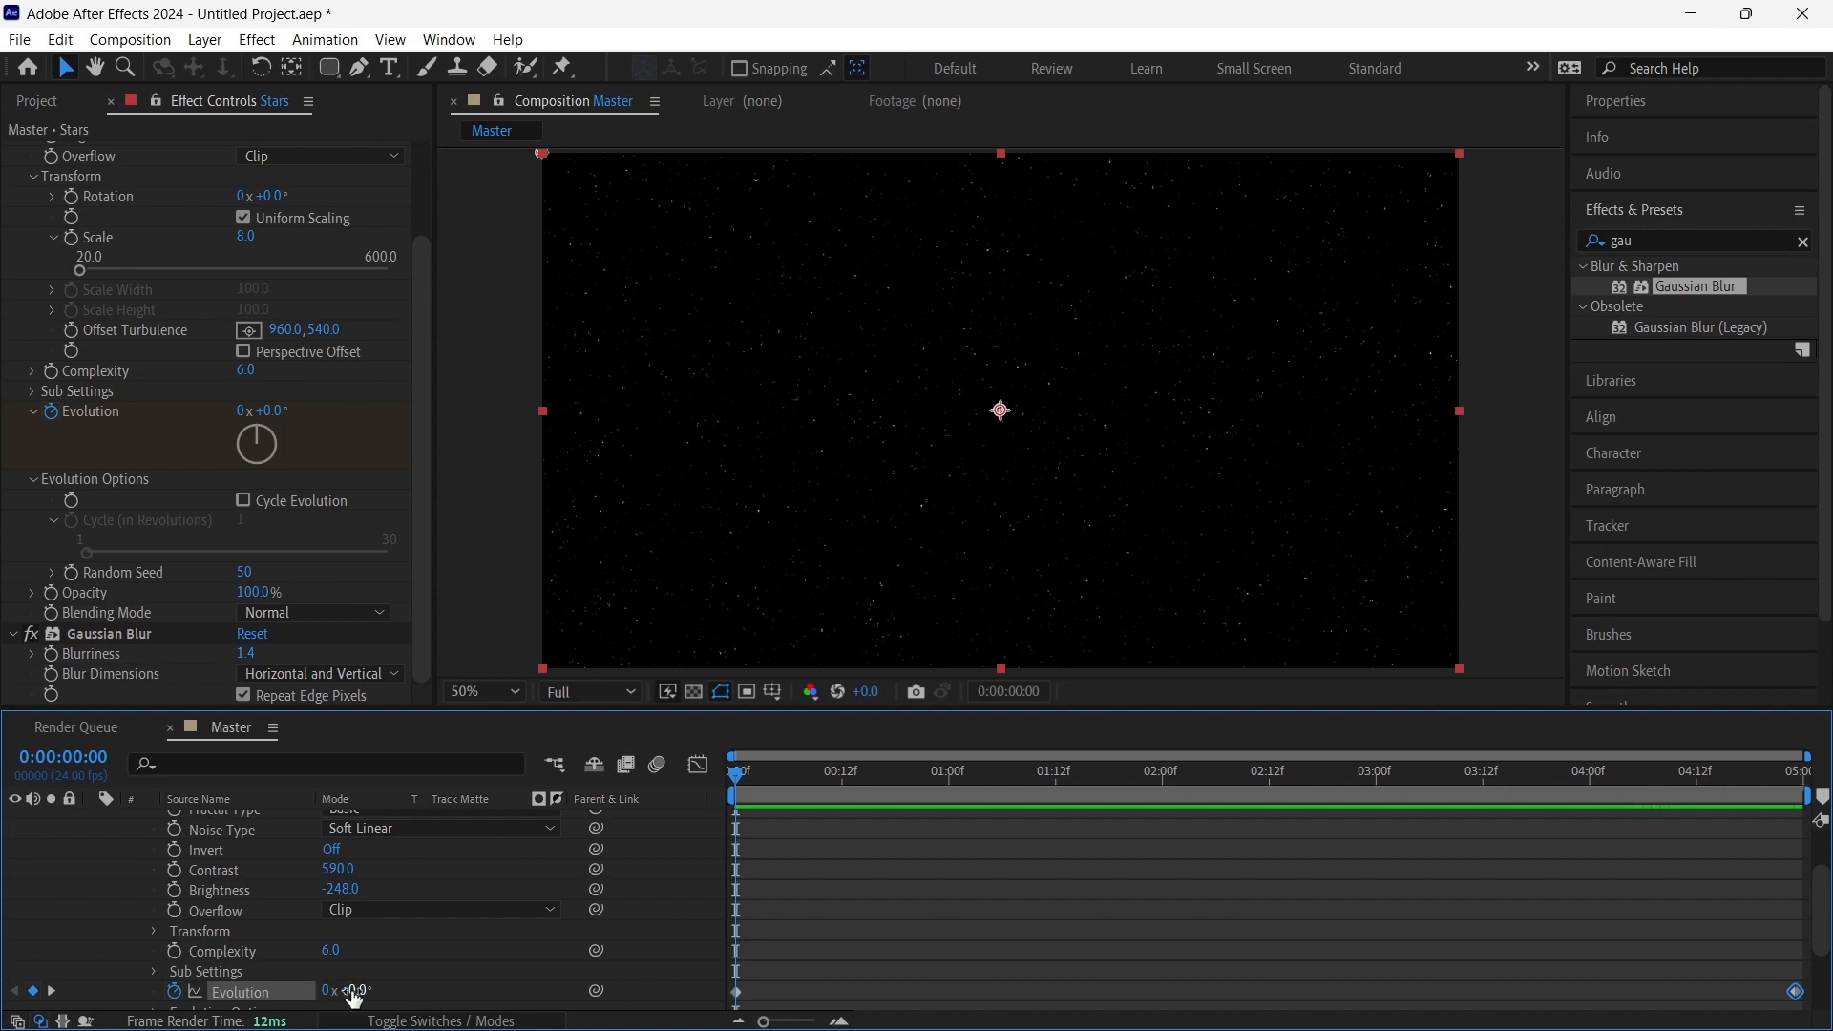
Try Evolution 0x-2.0° on the keyframe at 0:00:00:00 and set it back to 0x+0.0°
left_click_drag(348, 996, 355, 1004)
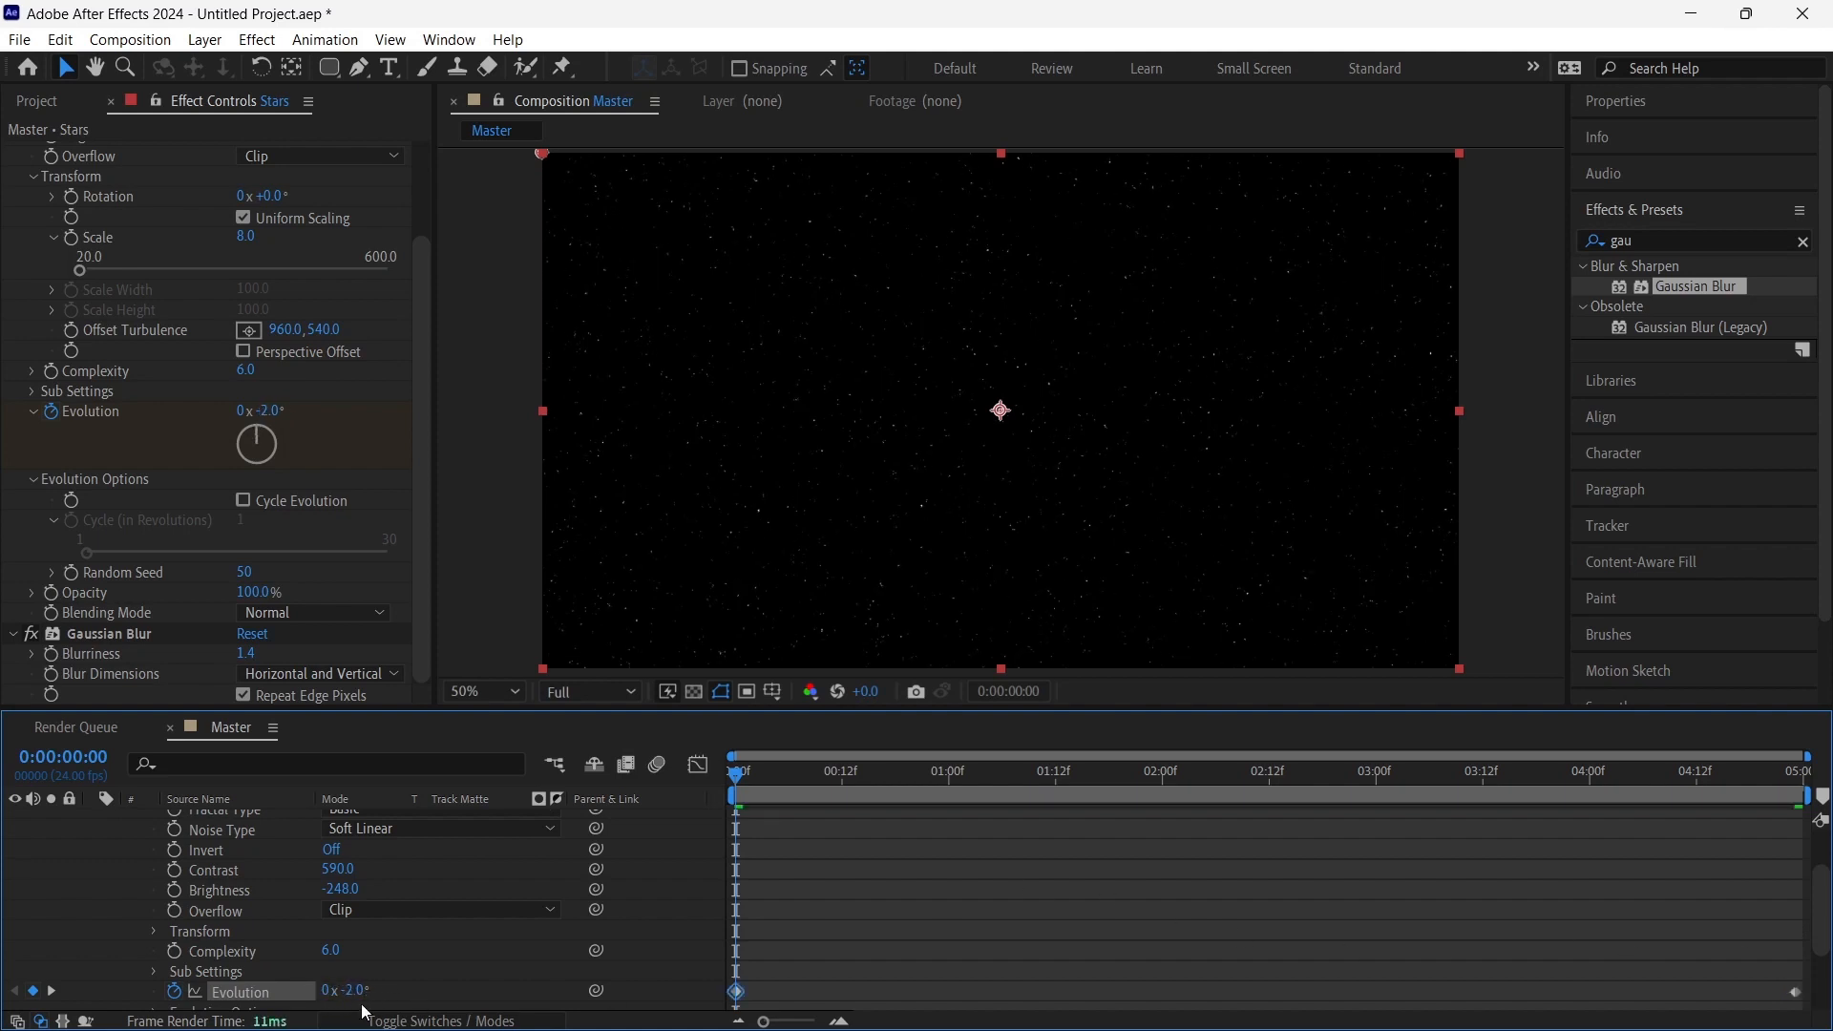
left_click(358, 993)
type("0")
key("Return")
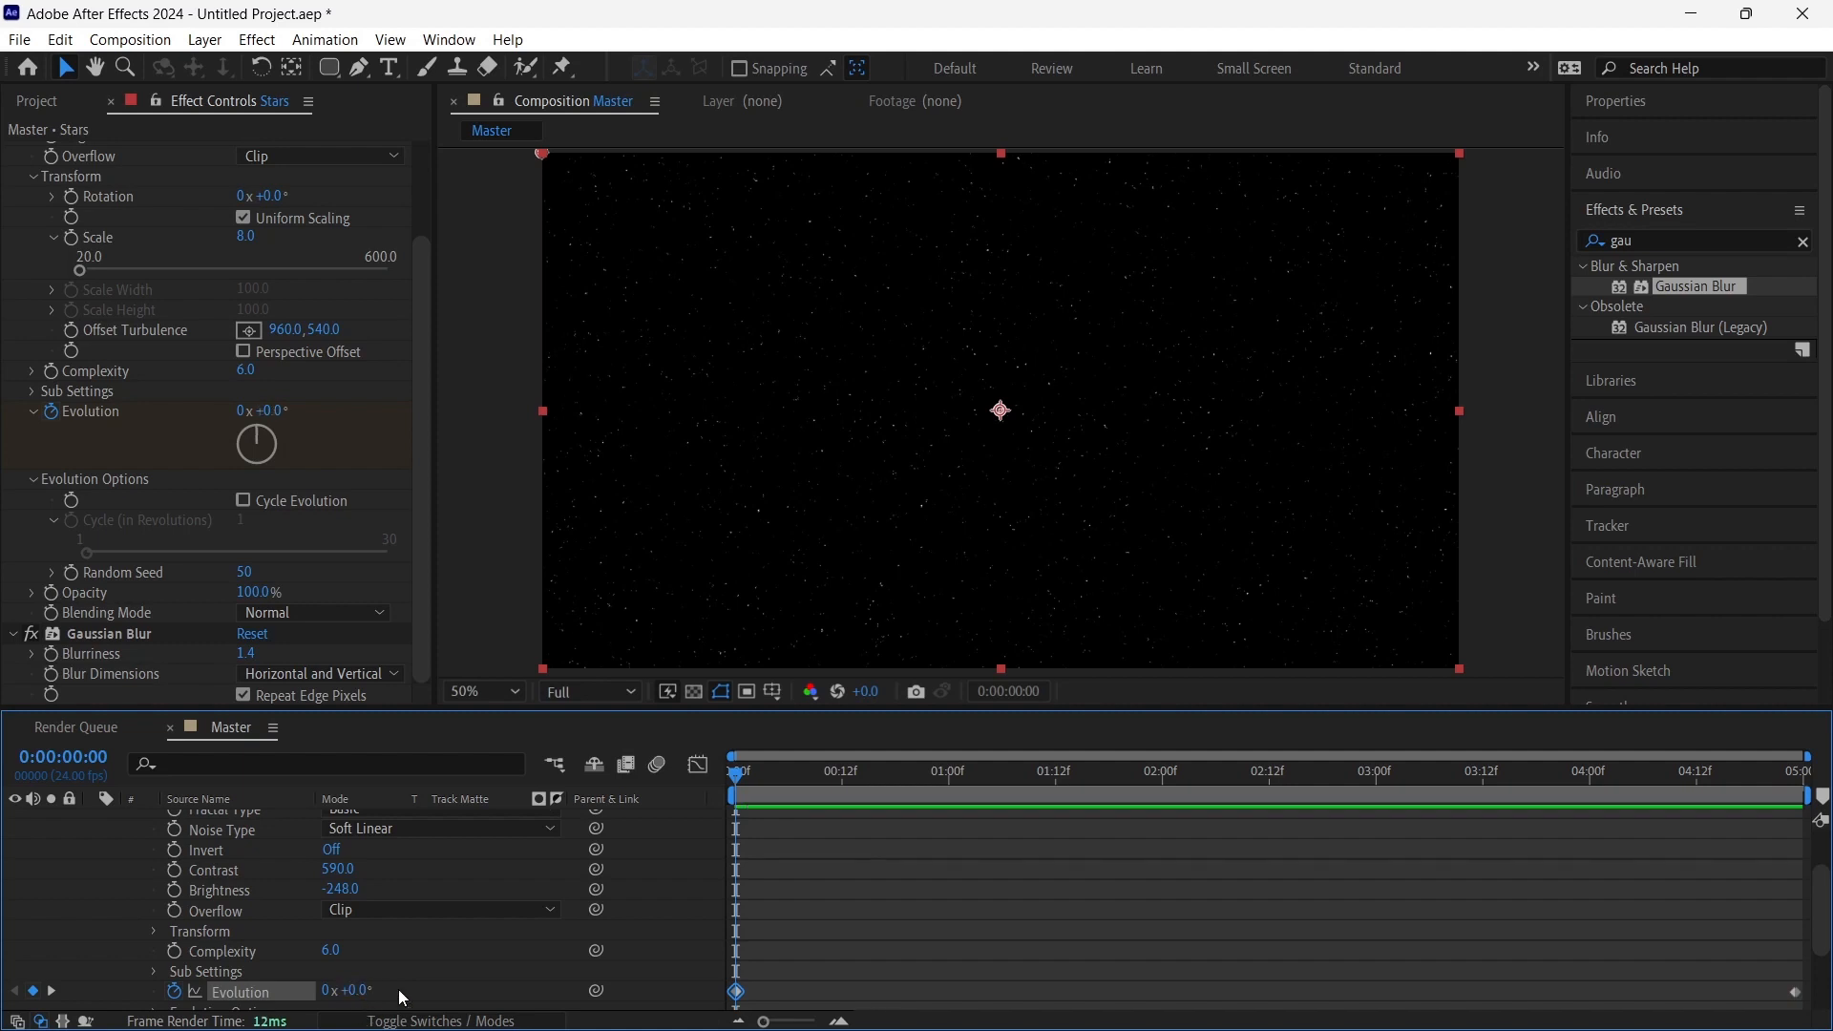